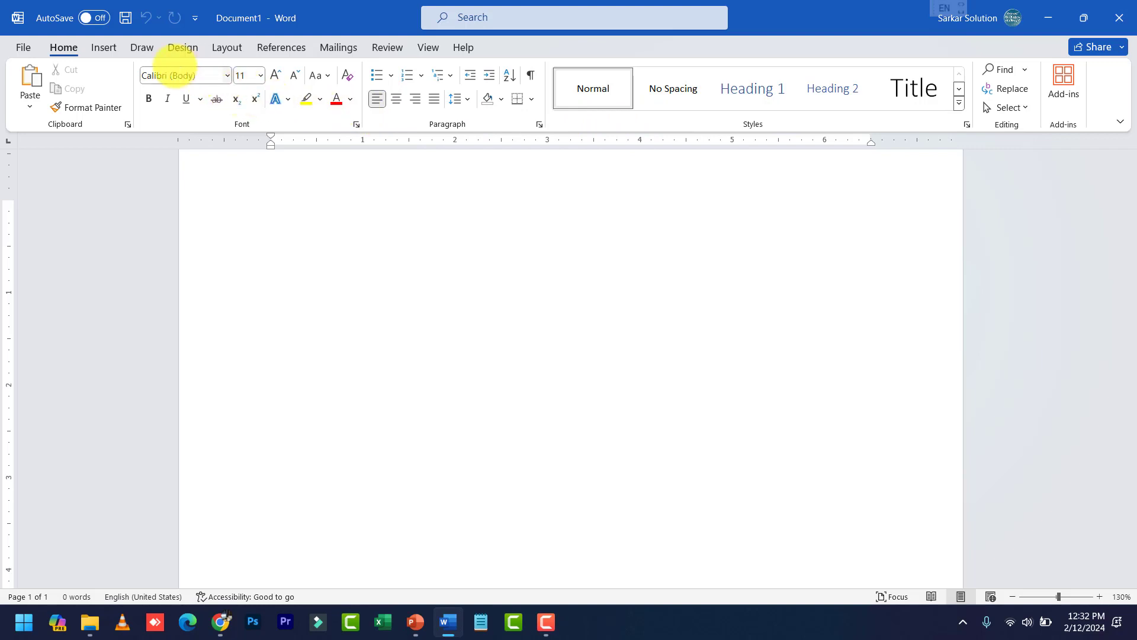
Preview the Insert, Design, Layout and References tabs on the blank document
left_click(99, 47)
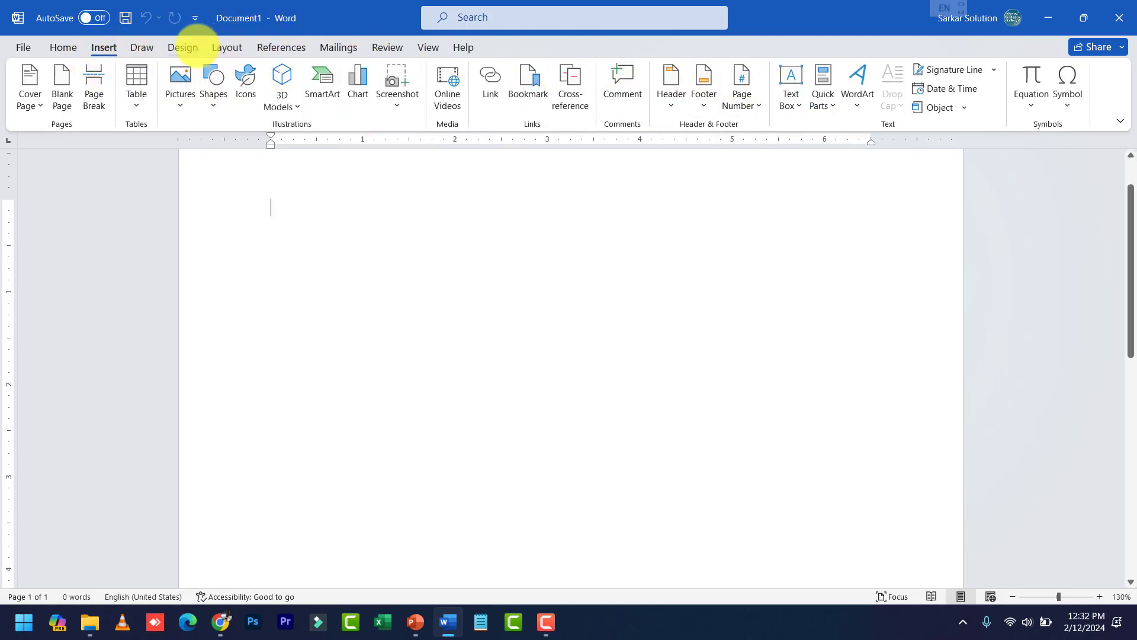
left_click(183, 47)
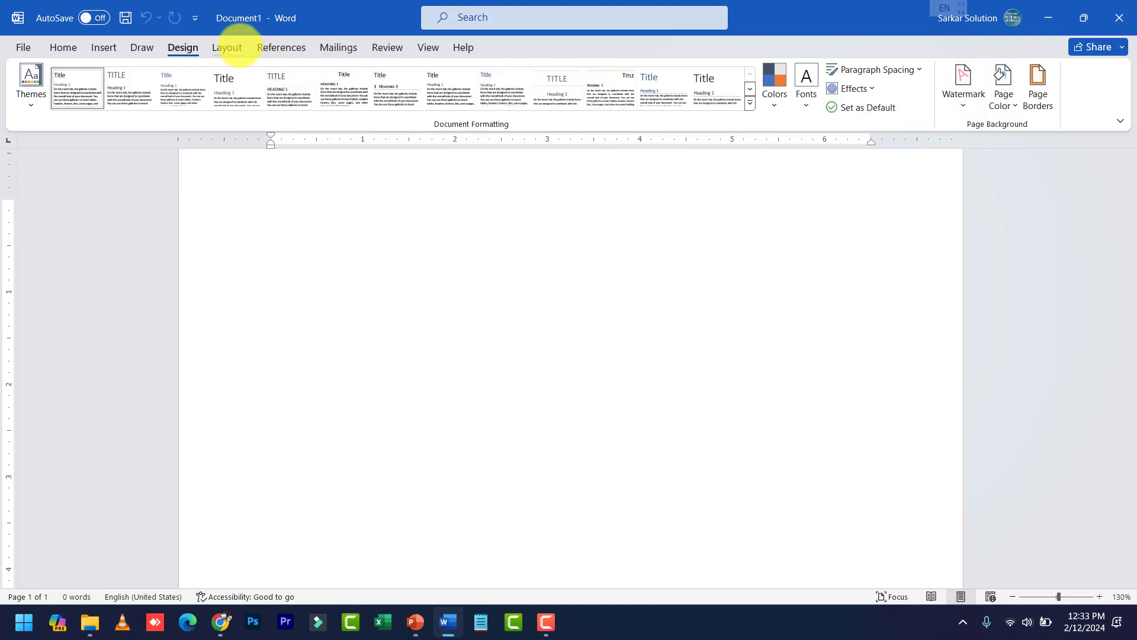
left_click(228, 47)
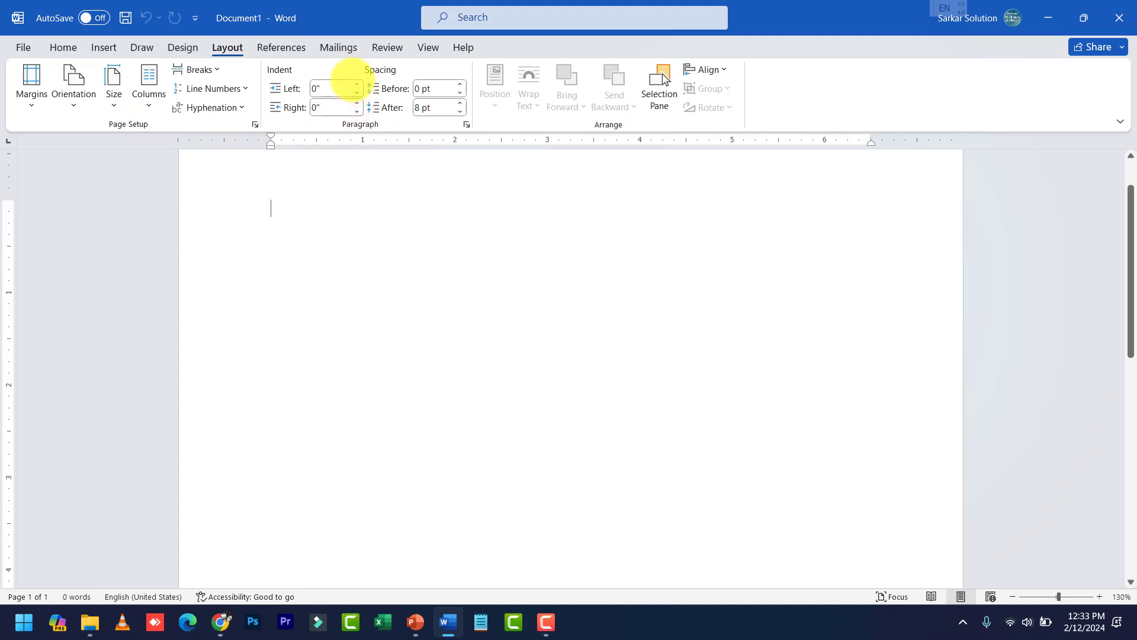
left_click(283, 47)
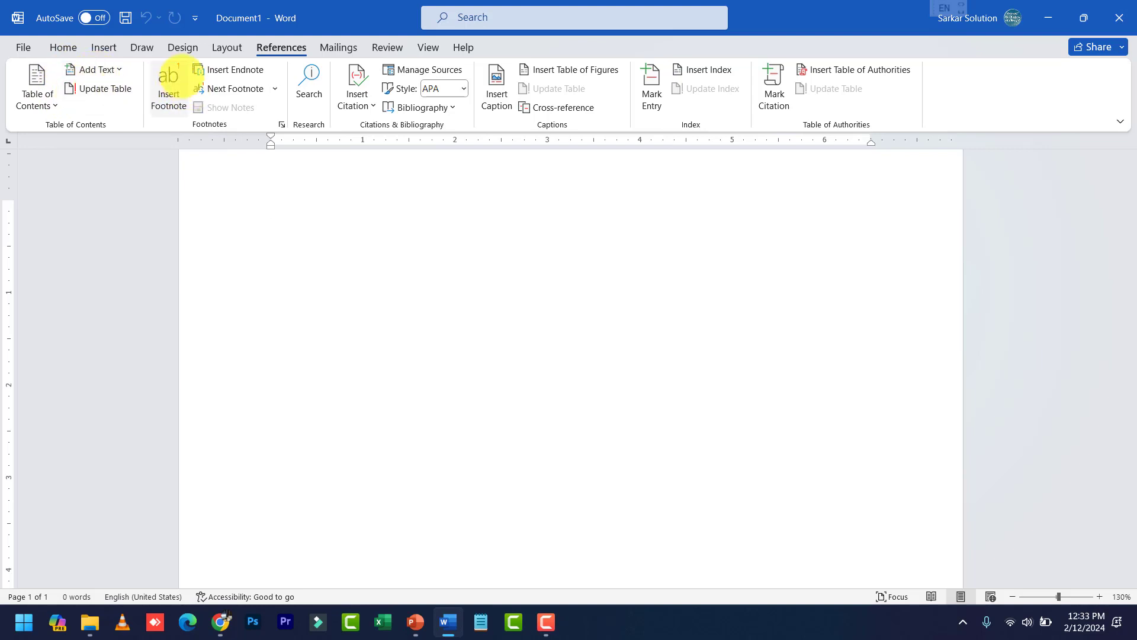
scroll(425, 304, "down", 5)
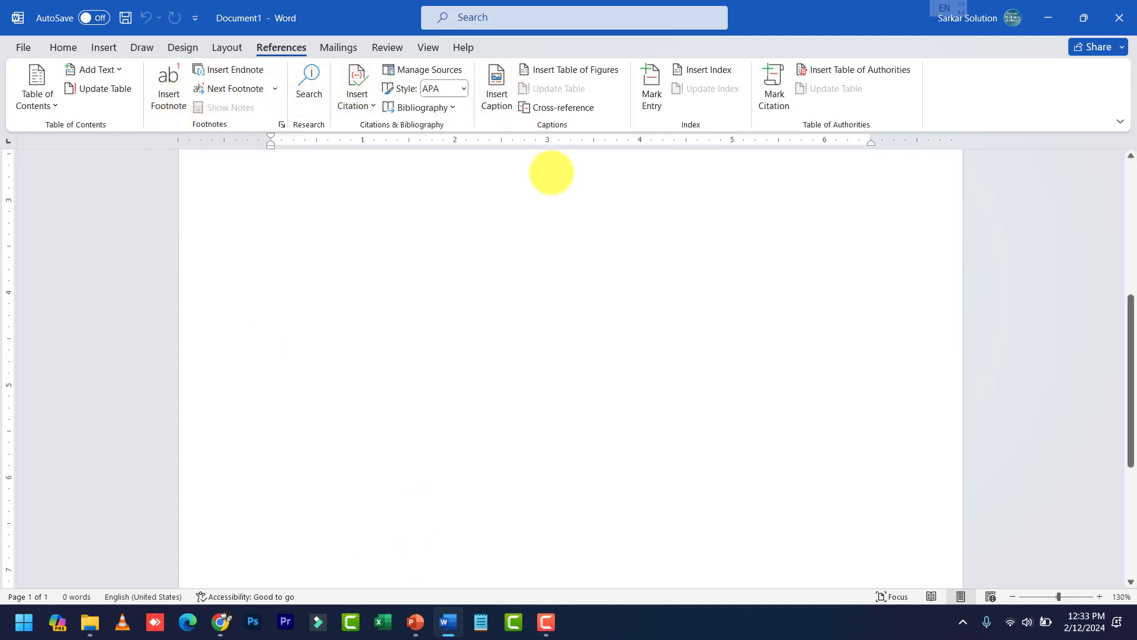
Generate five paragraphs of sample text with =rand(), then view the Mailings tab
type("=ra")
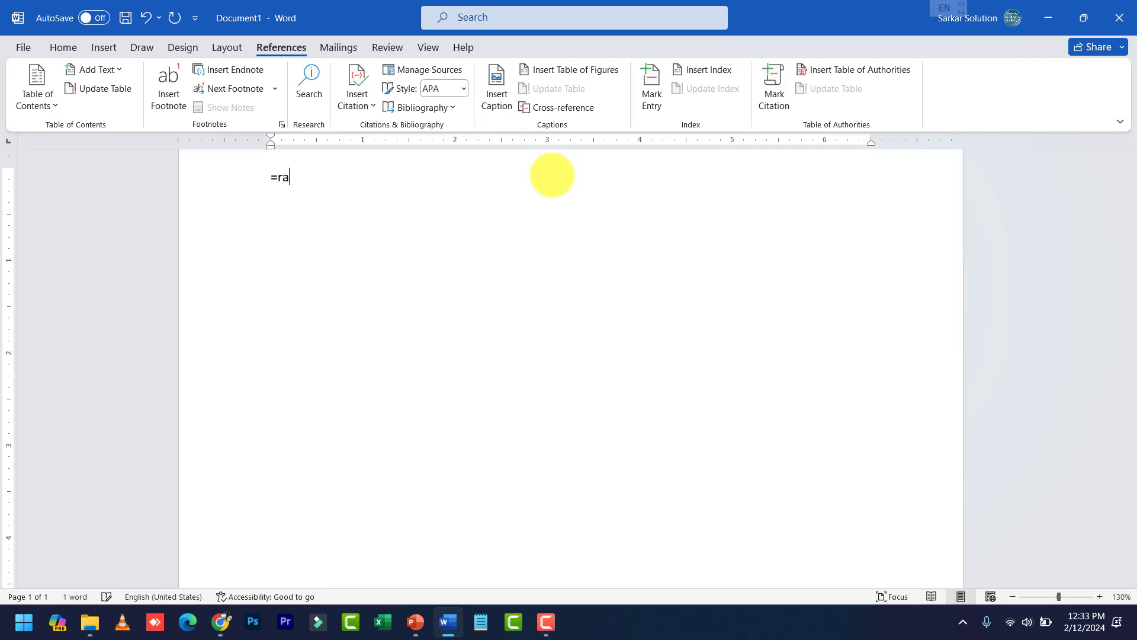
type("nd()")
key("Left")
key("Return")
scroll(527, 192, "up", 3)
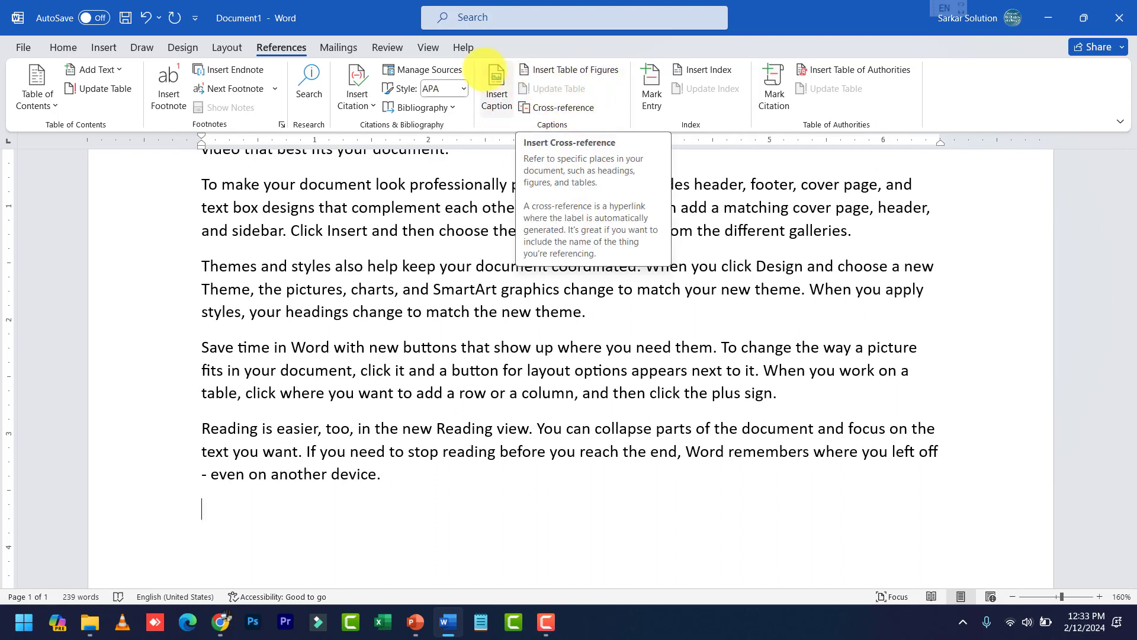
left_click(338, 47)
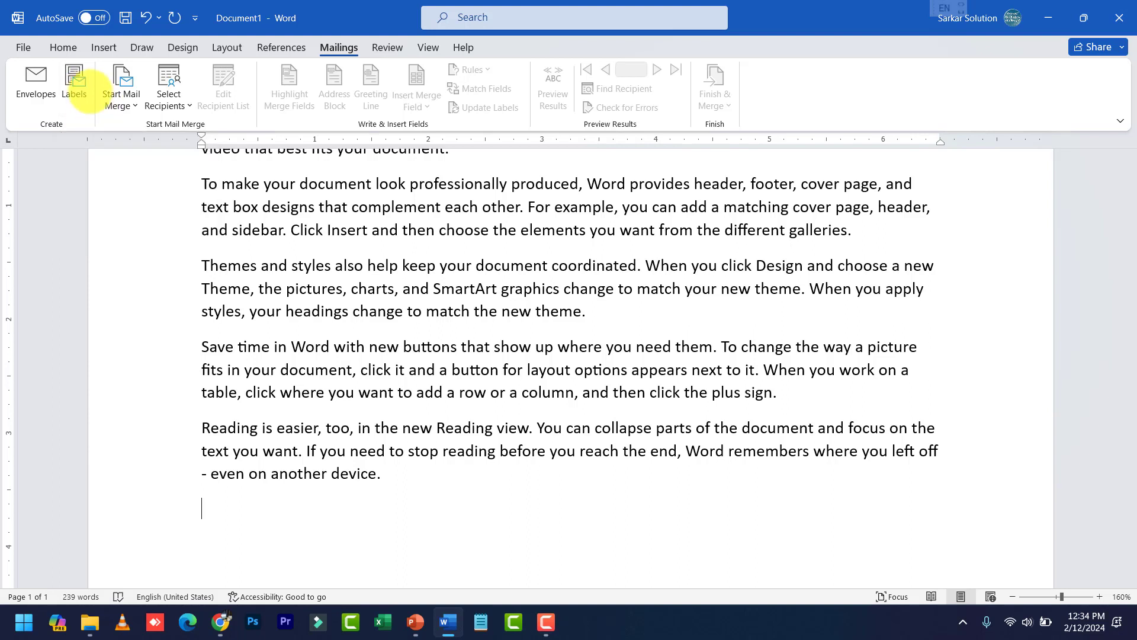
On the View tab, toggle ruler, gridlines and navigation pane, leaving only the rulers shown
left_click(427, 47)
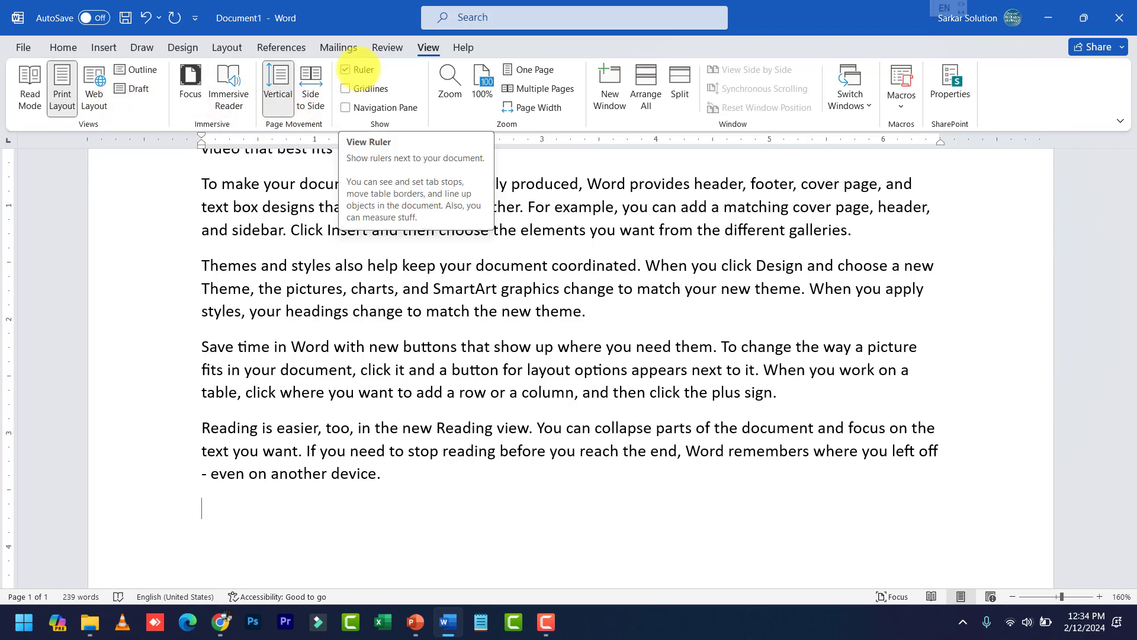
left_click(357, 69)
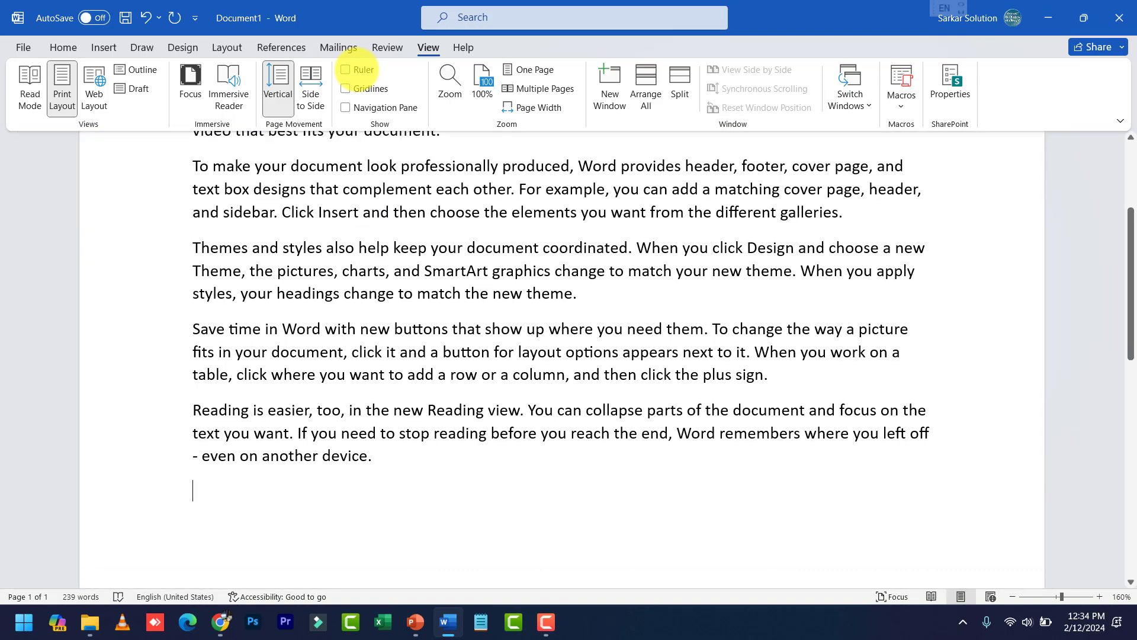
left_click(362, 88)
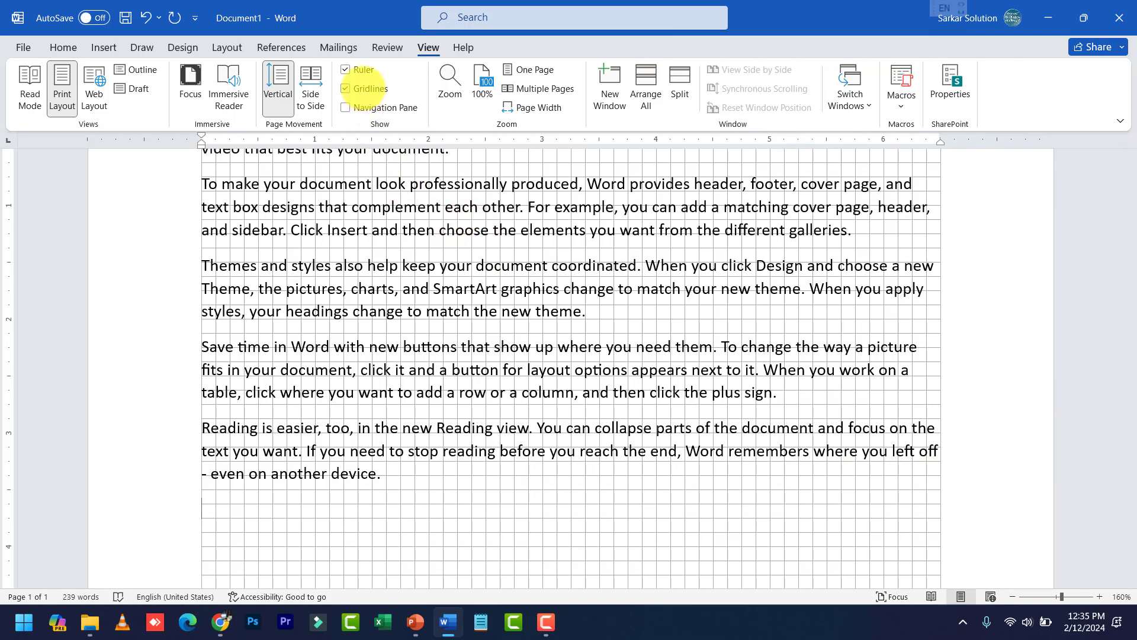
left_click(365, 89)
left_click(375, 107)
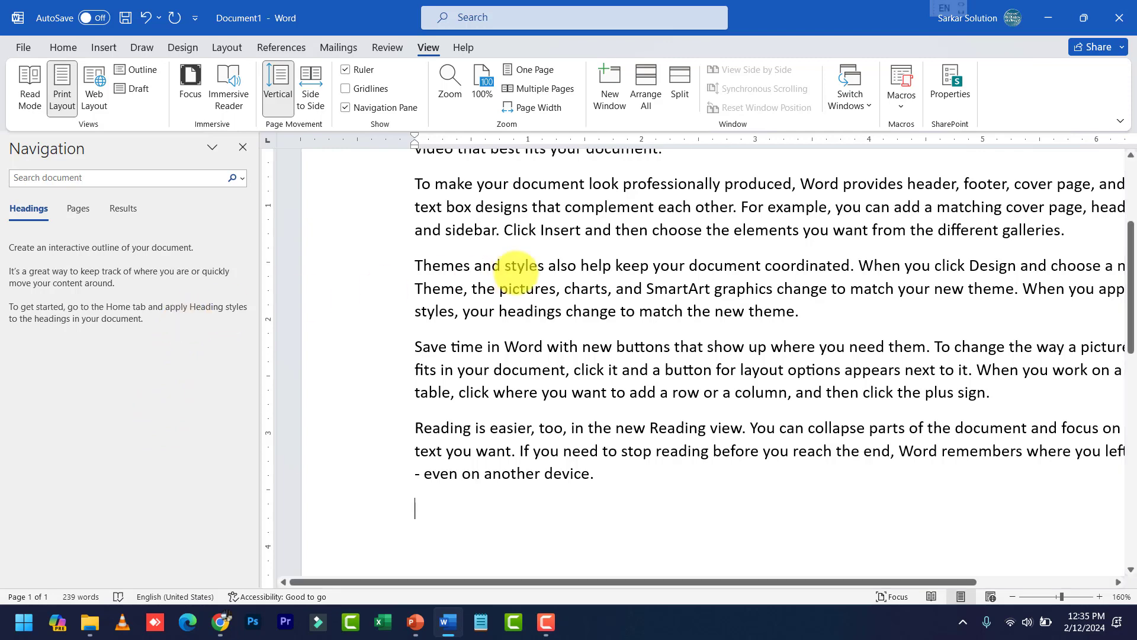
left_click(242, 147)
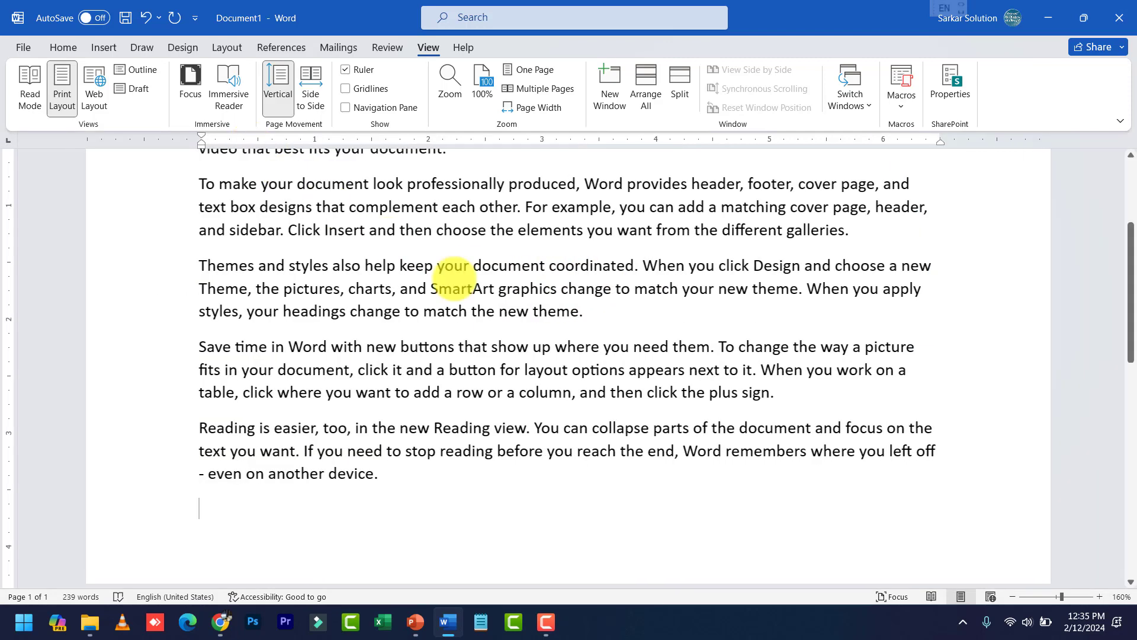
scroll(516, 355, "up", 3)
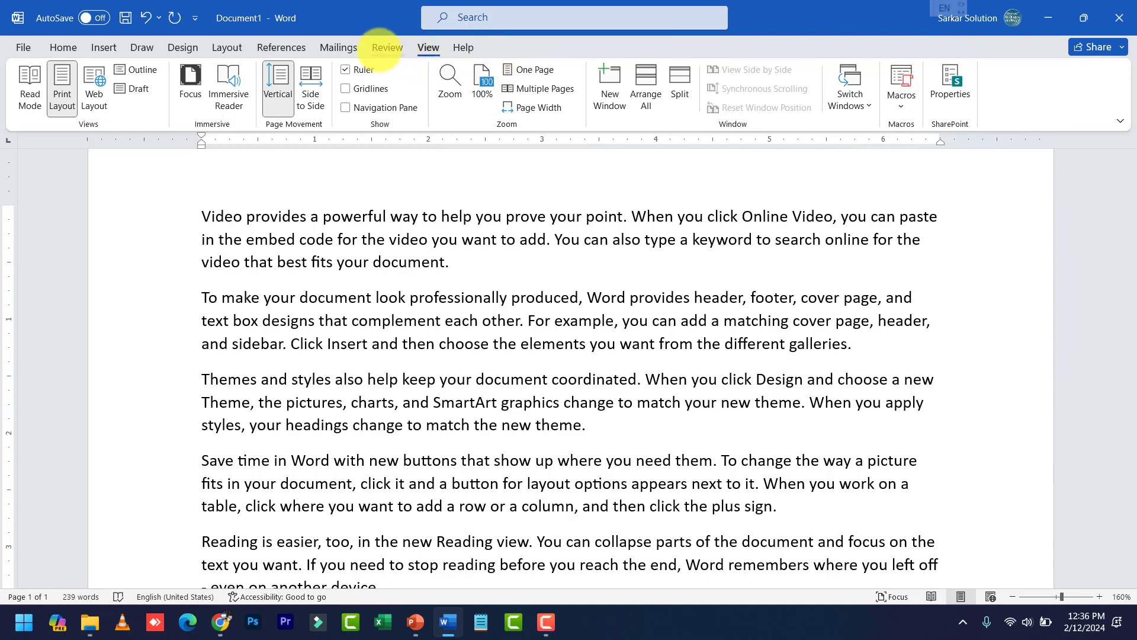
On the Review tab, misspell 'professionally' as 'profassionally' in the second paragraph
left_click(384, 47)
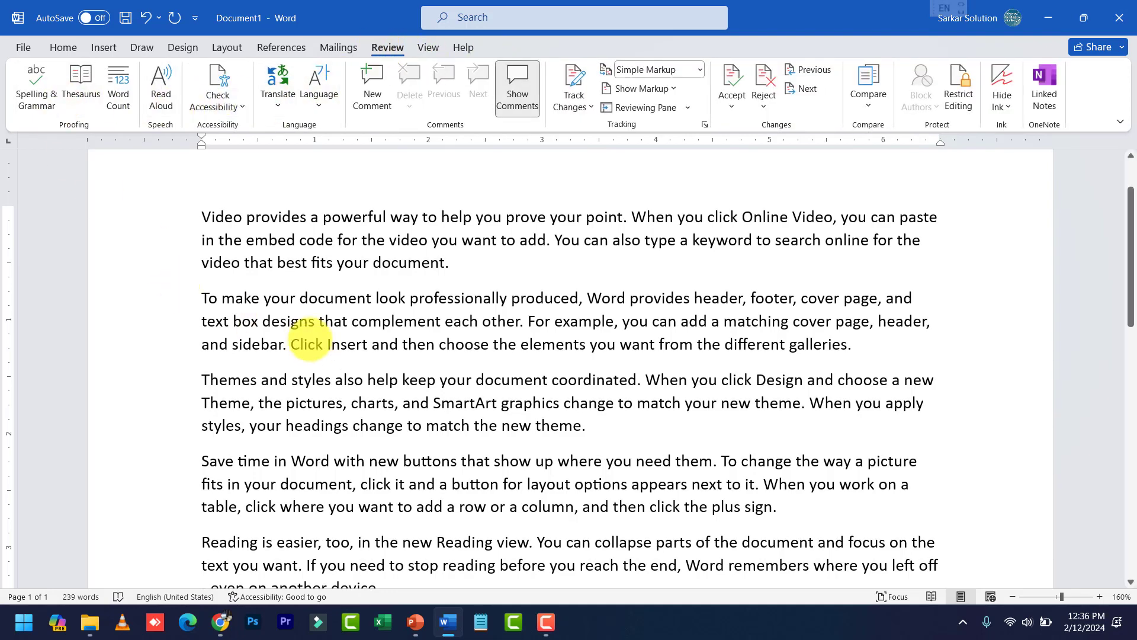
left_click(474, 403)
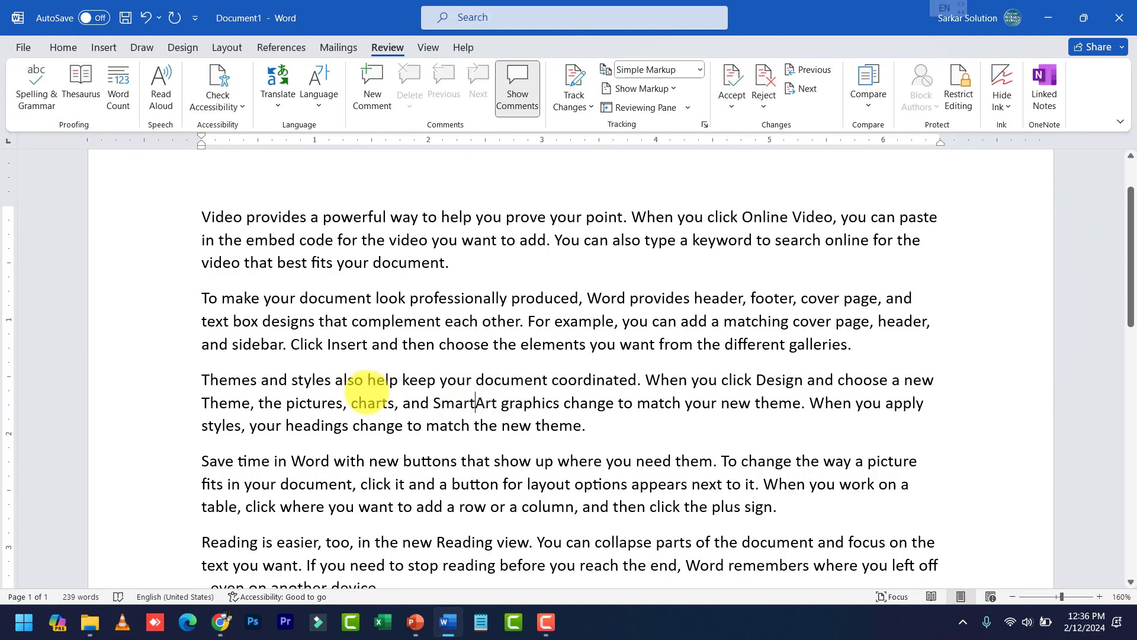
scroll(450, 385, "up", 3, "ctrl")
scroll(462, 377, "up", 2, "ctrl")
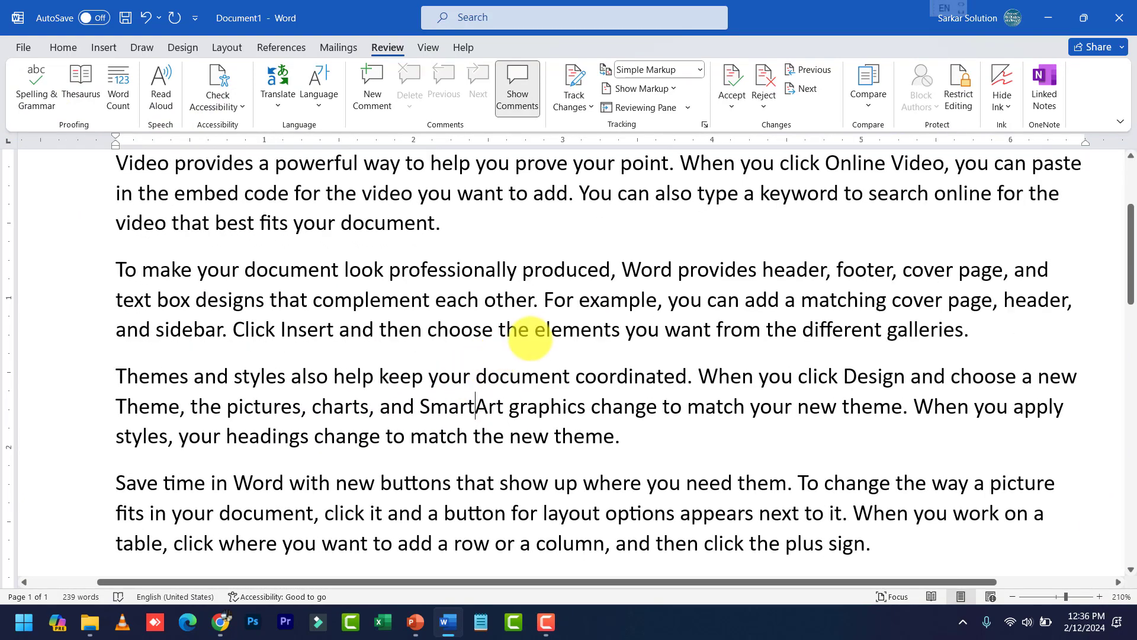
left_click(450, 225)
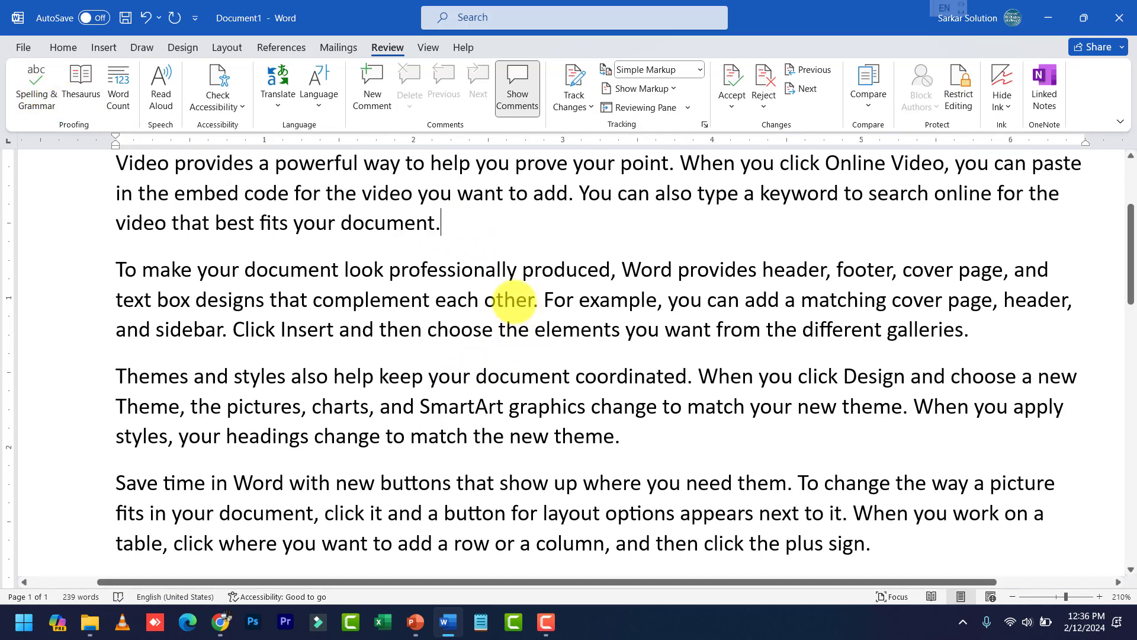
left_click(474, 269)
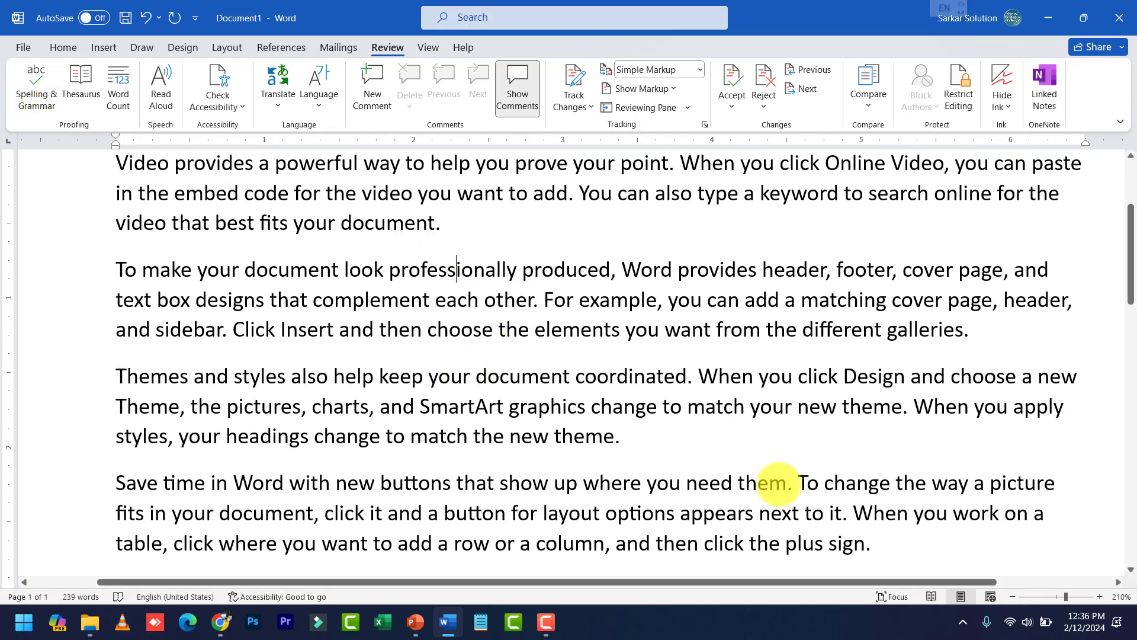
key("Left")
key("Left")
key("shift+Left")
key("Delete")
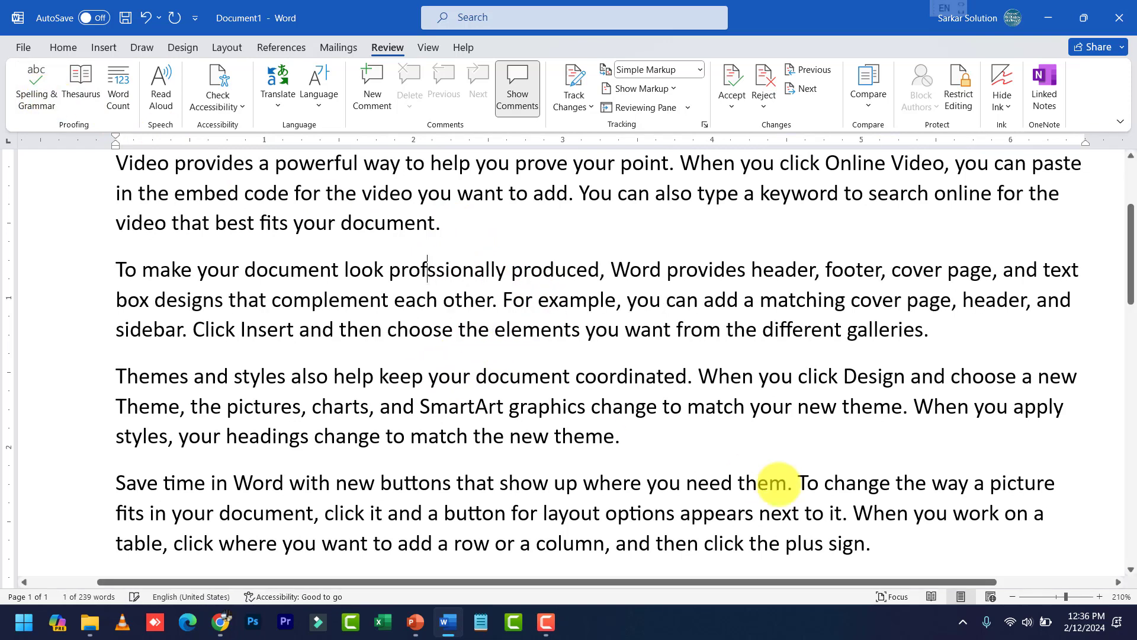
type("a")
key("Down")
key("Down")
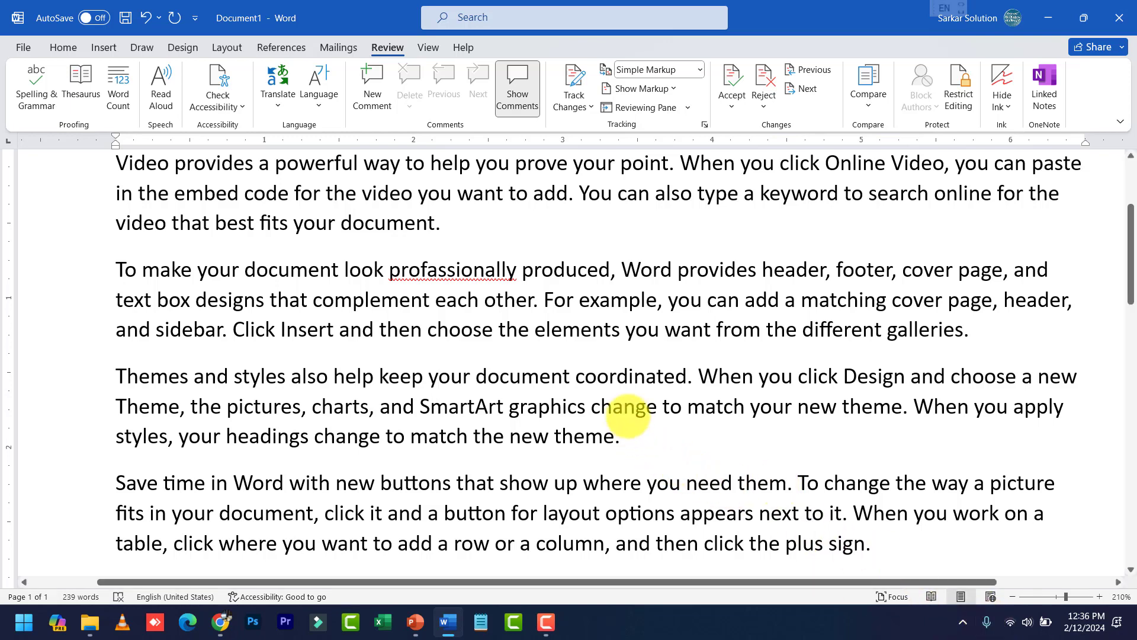
left_click(624, 407)
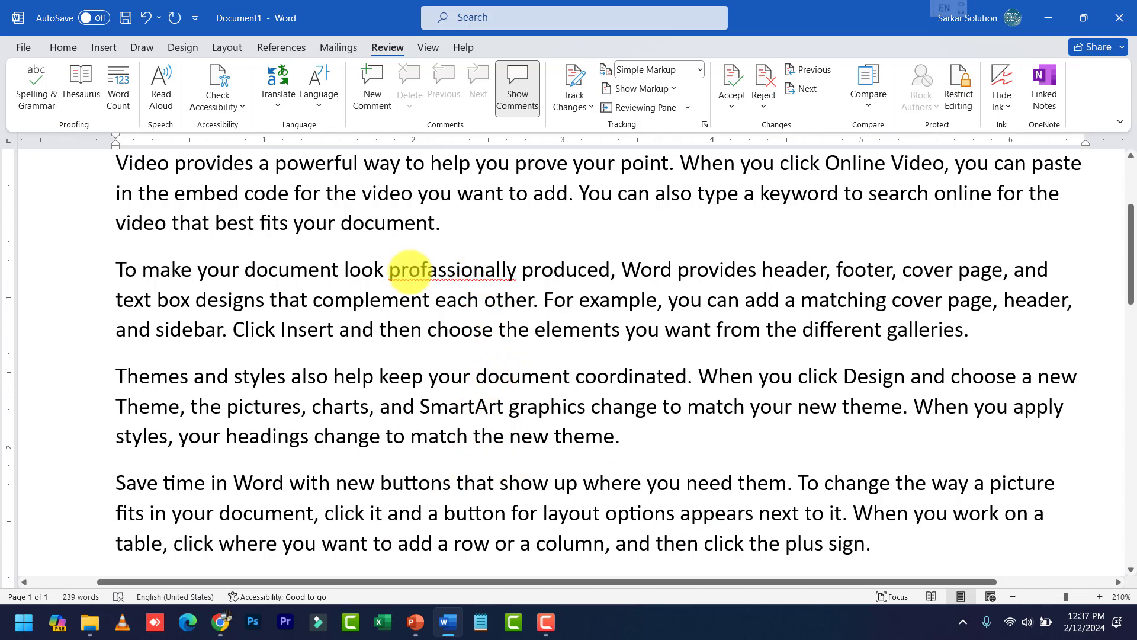
left_click(408, 271)
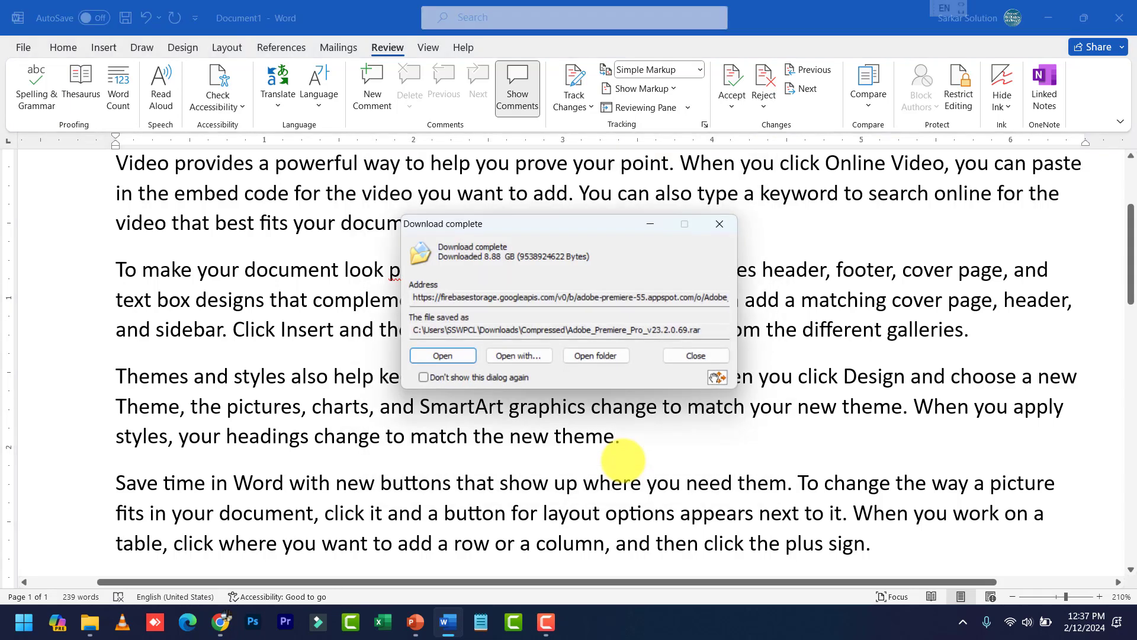
left_click(681, 356)
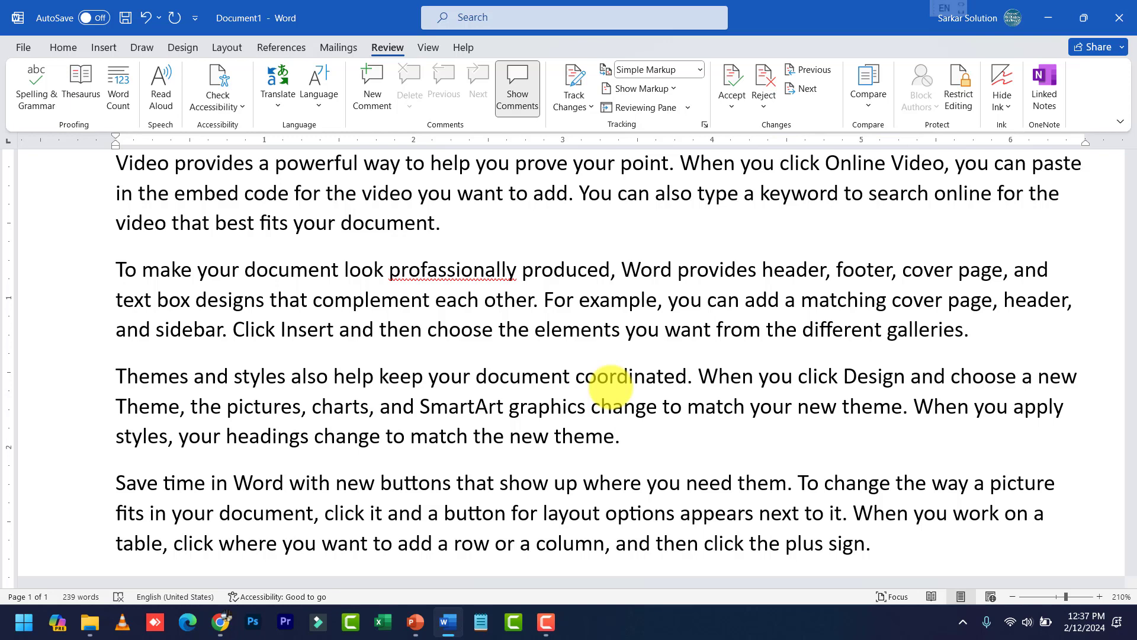
Insert a stray space before the period after 'theme' ending the third paragraph
left_click(615, 436)
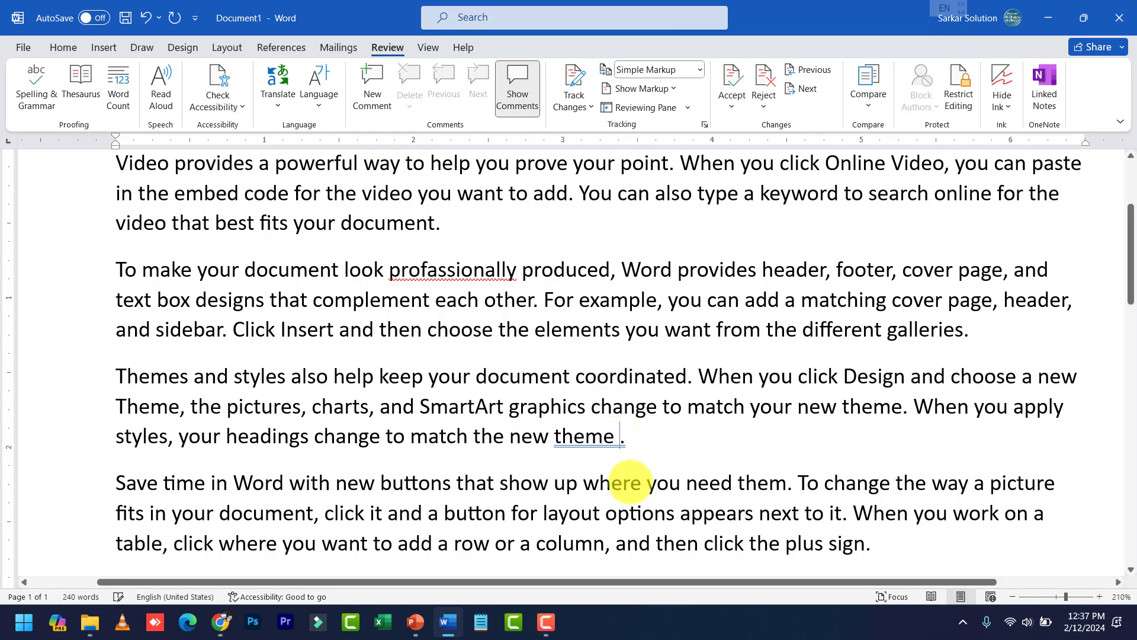
left_click(630, 482)
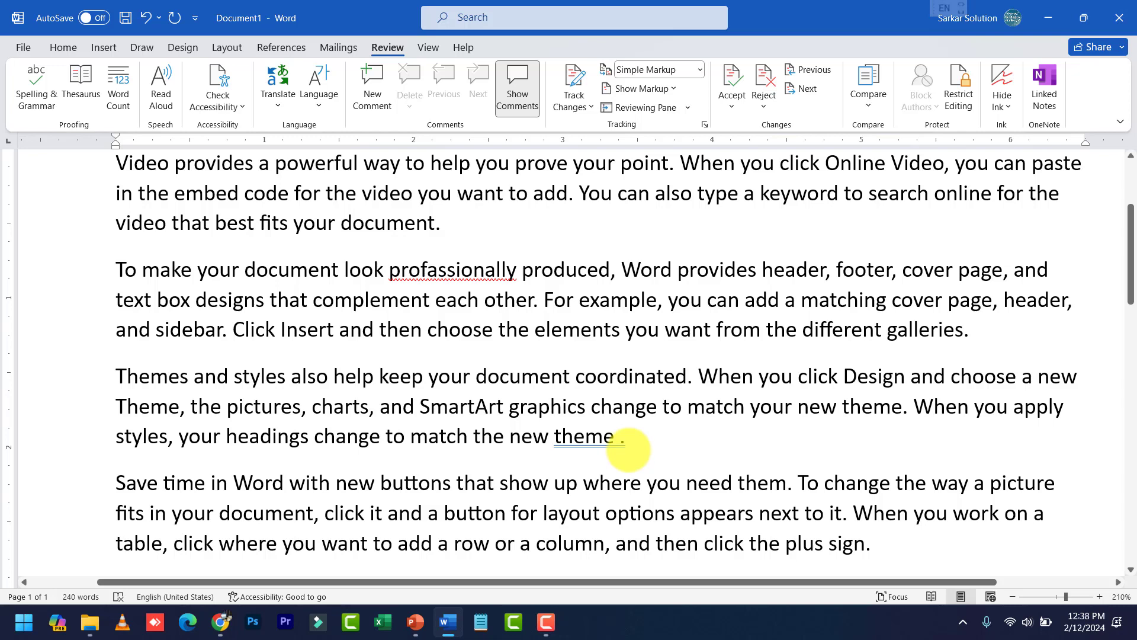
left_click(626, 447)
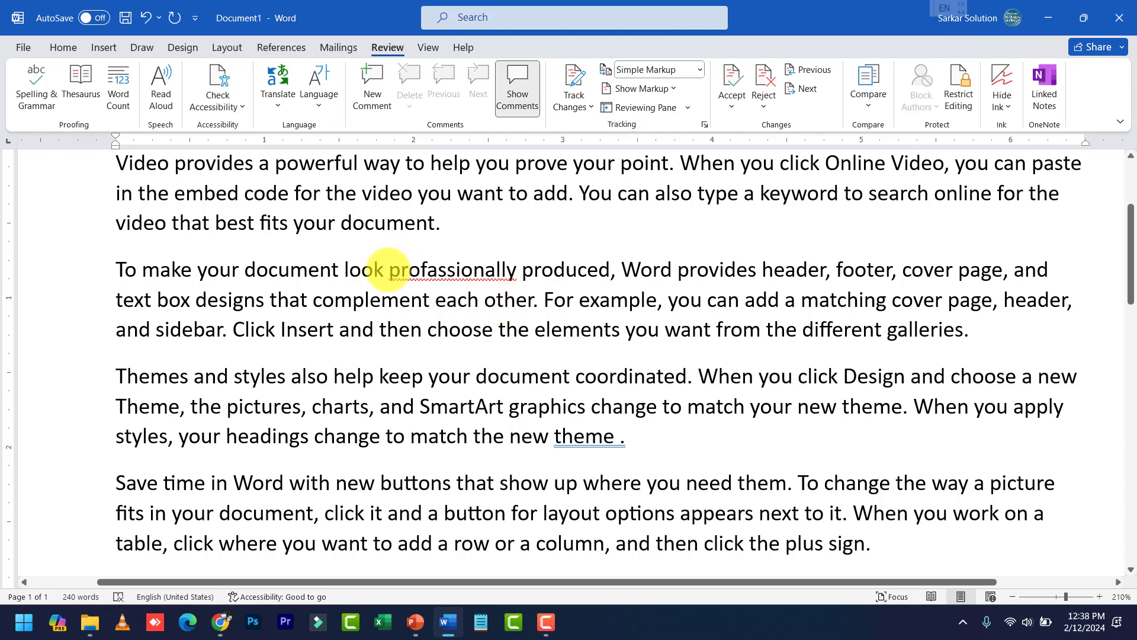
left_click(388, 270)
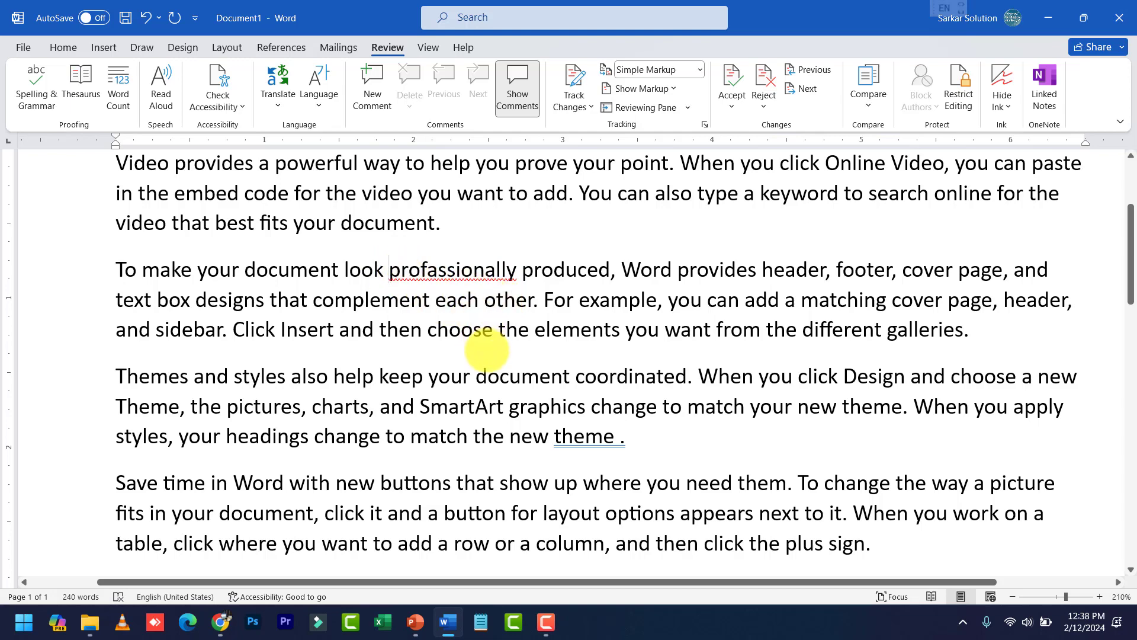
scroll(487, 349, "up", 2)
scroll(500, 380, "down", 3)
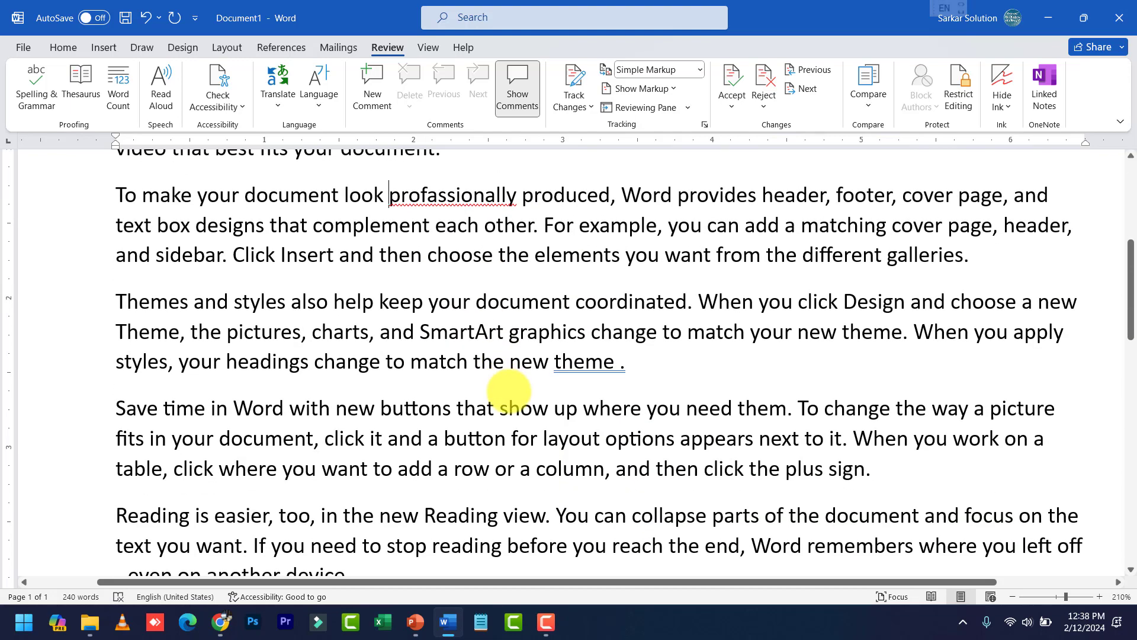
scroll(509, 391, "down", 2)
Add Chourai, Amarwara, Chhindwara and Parasia on separate lines after the plus sign
left_click(888, 405)
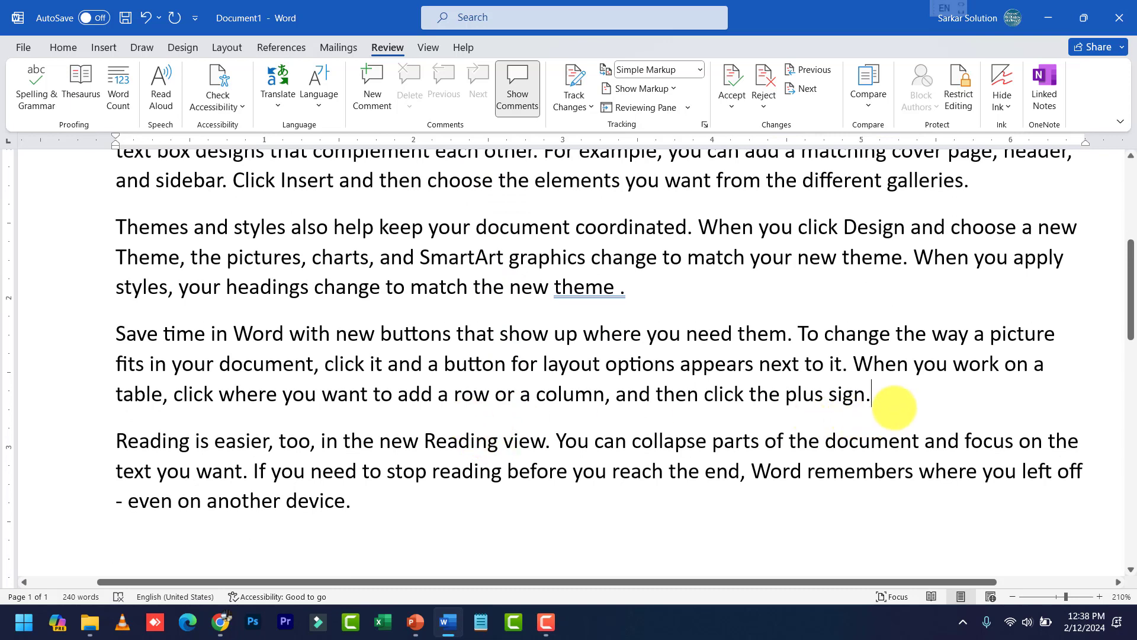
key("Return")
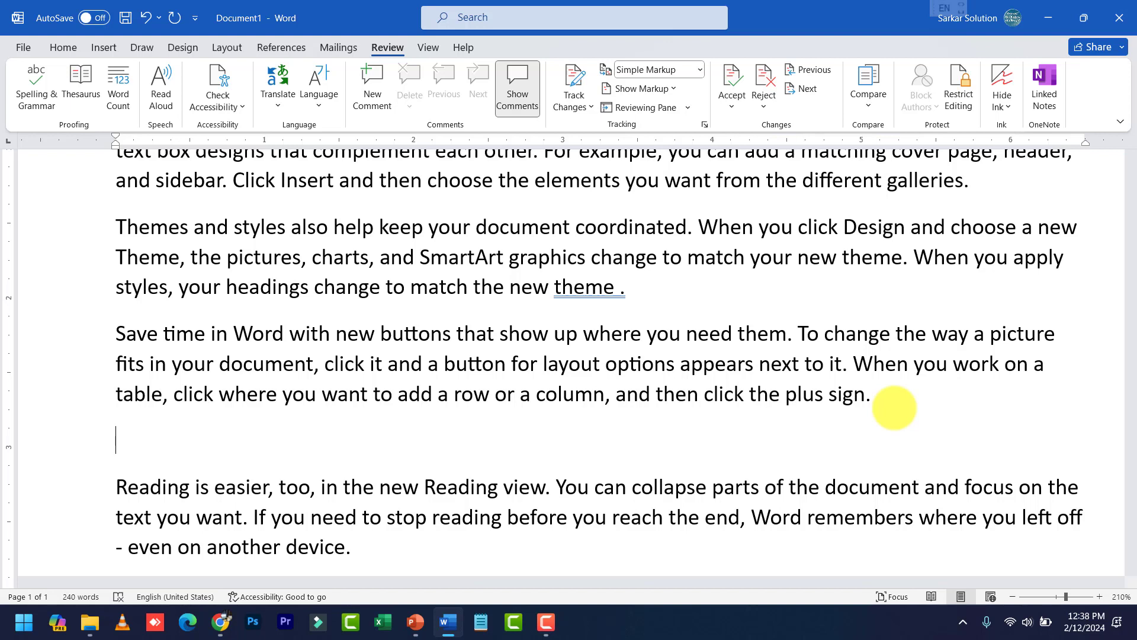
type("Chourai")
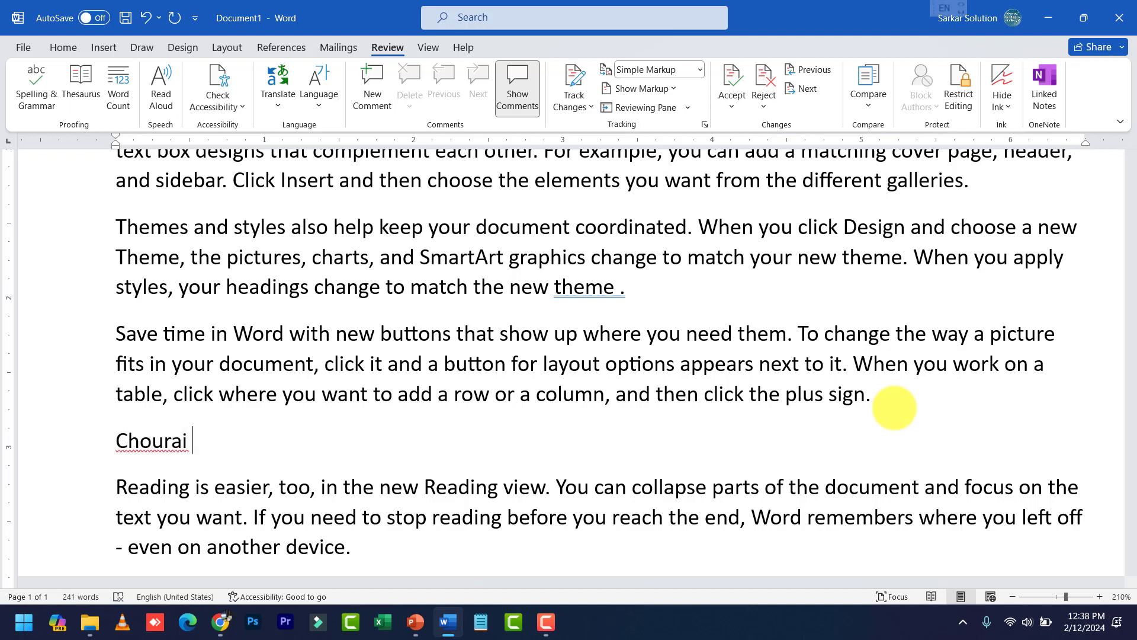
key("Return")
type("a")
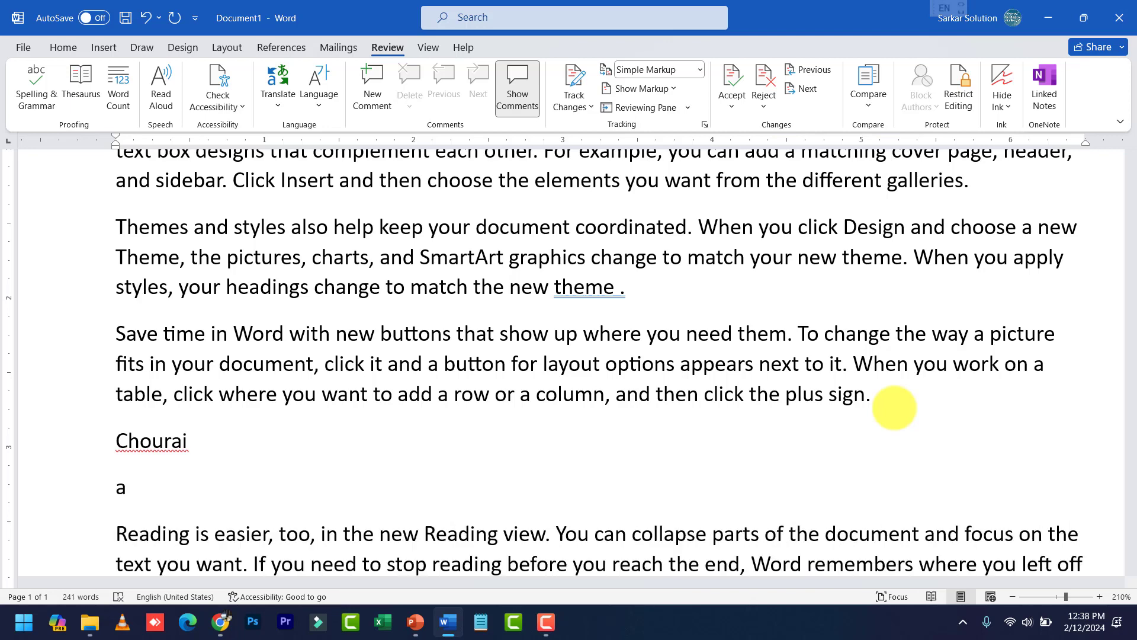
type("marwara")
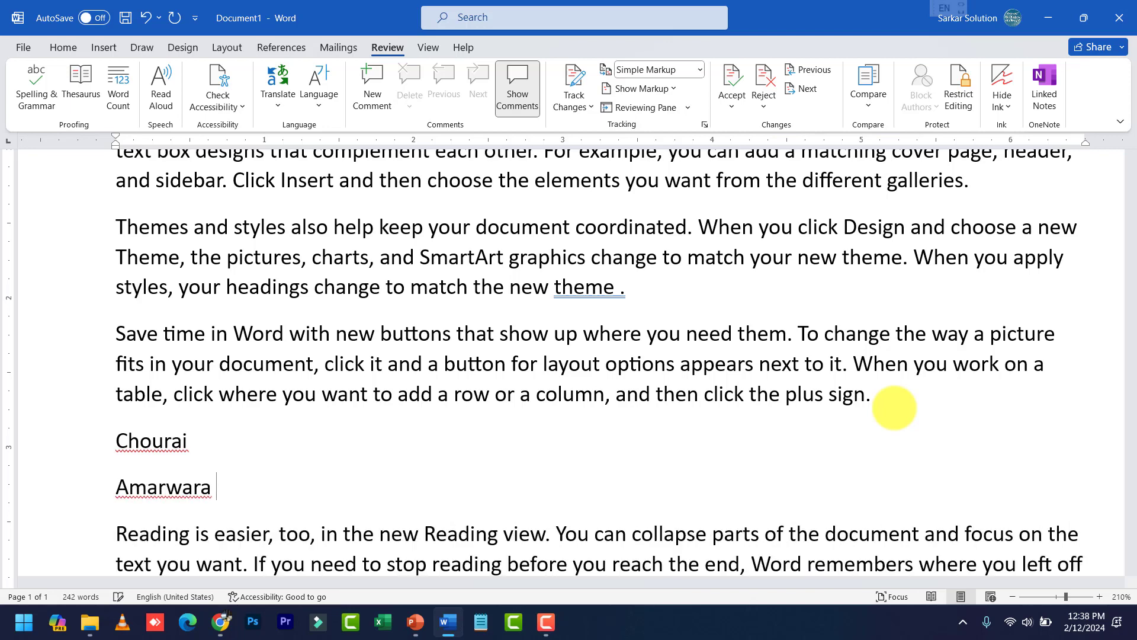
key("Return")
type("c")
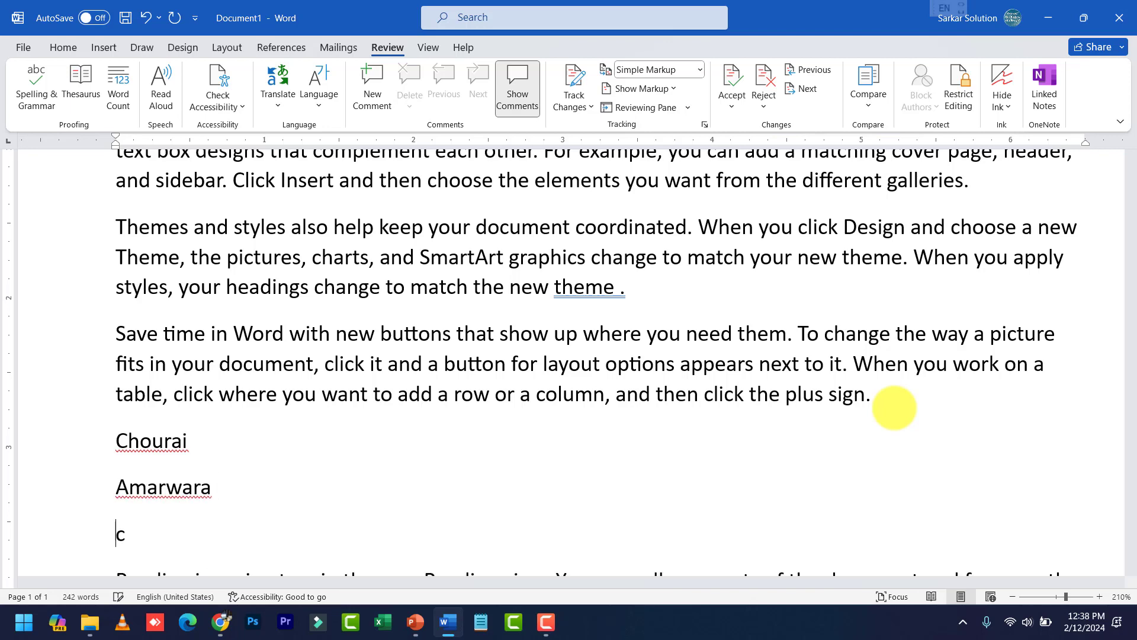
type("hhindwara")
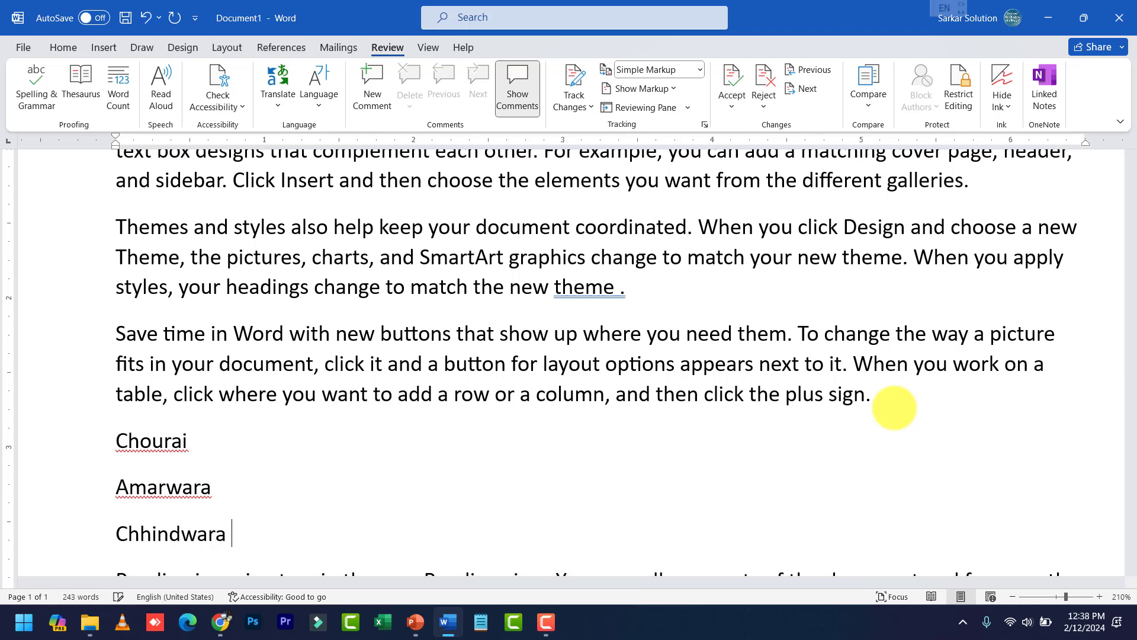
key("Return")
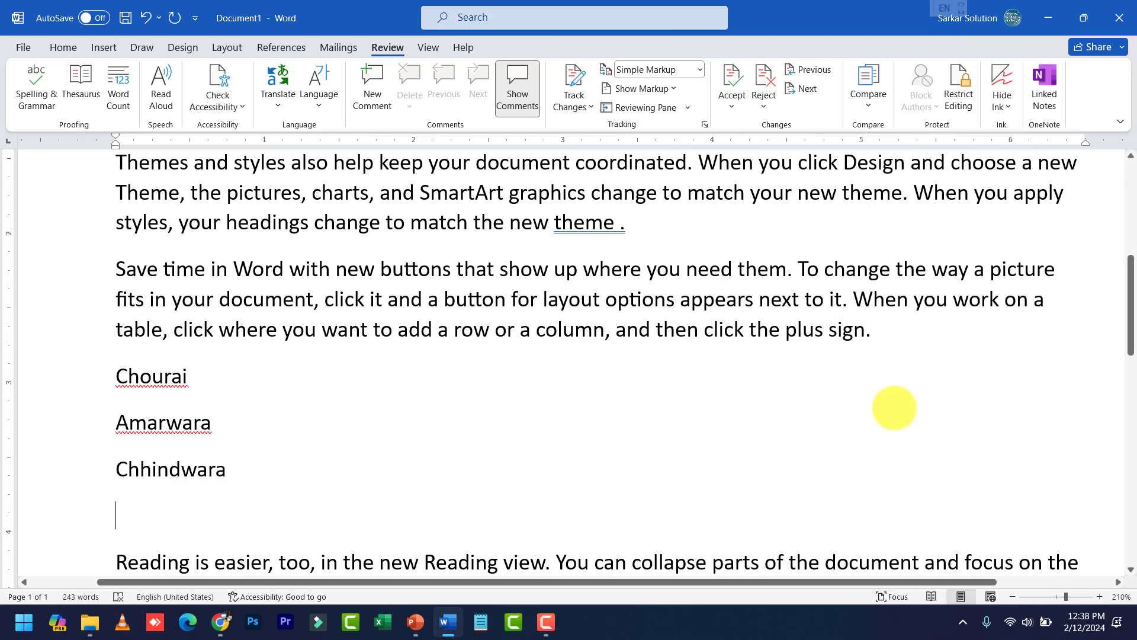
key("Delete")
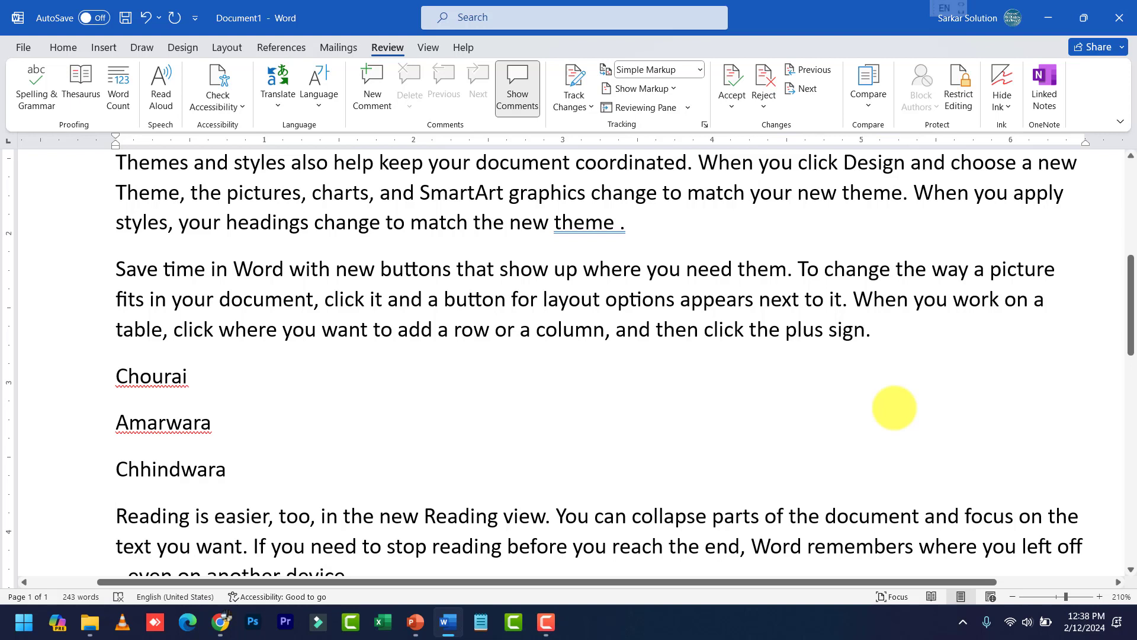
key("Return")
key("Up")
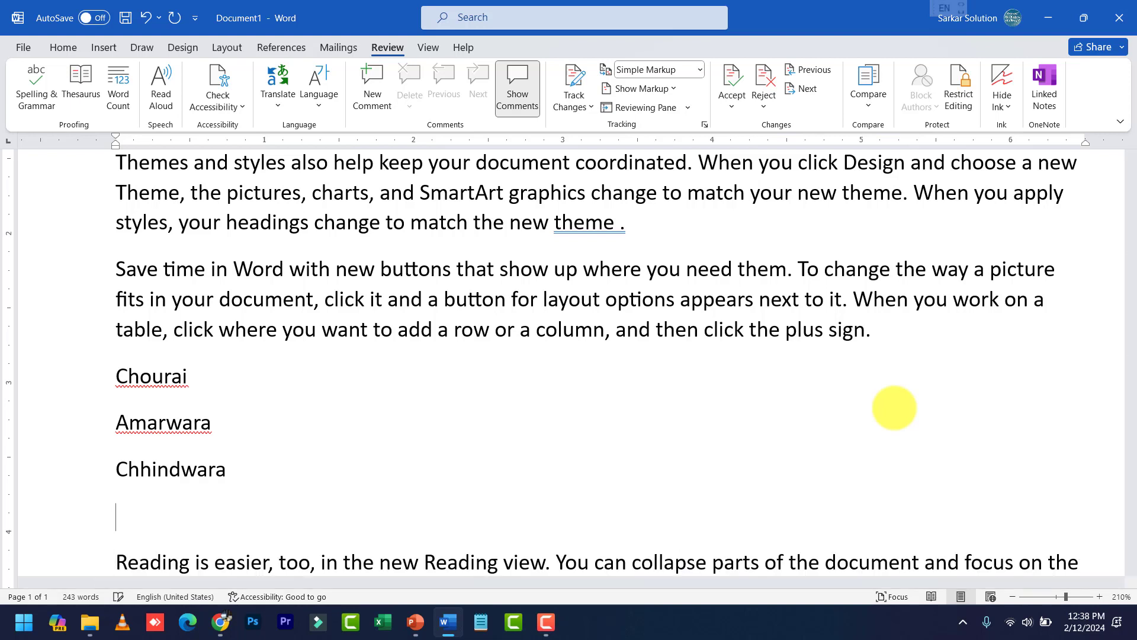
type("parasia")
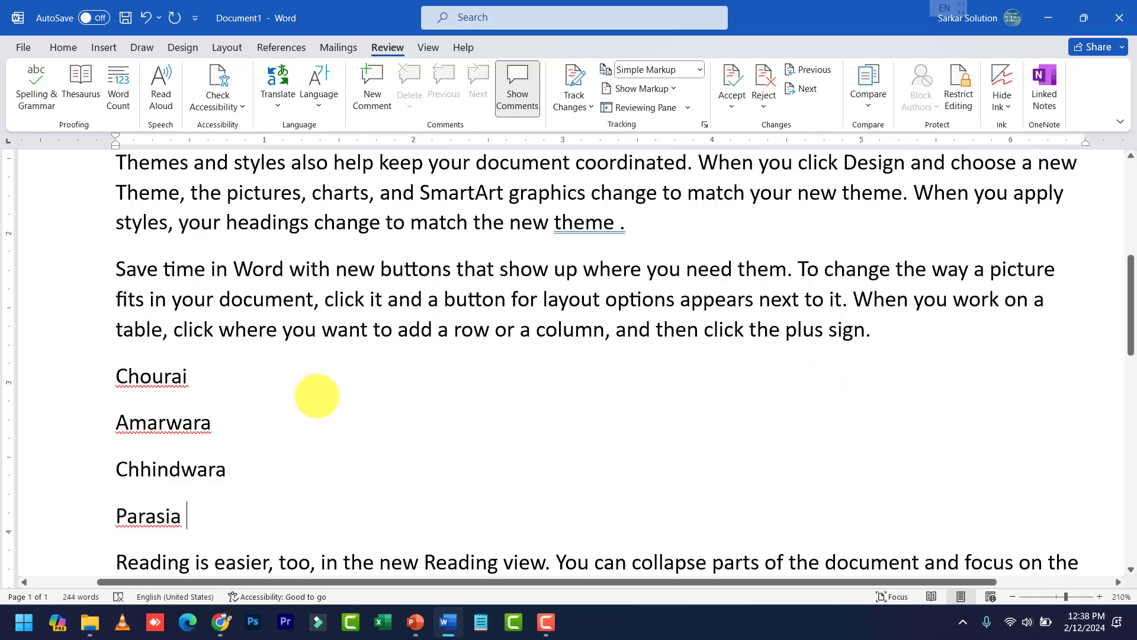
Put a doubled space between 'show' and 'up'
scroll(327, 417, "up", 2)
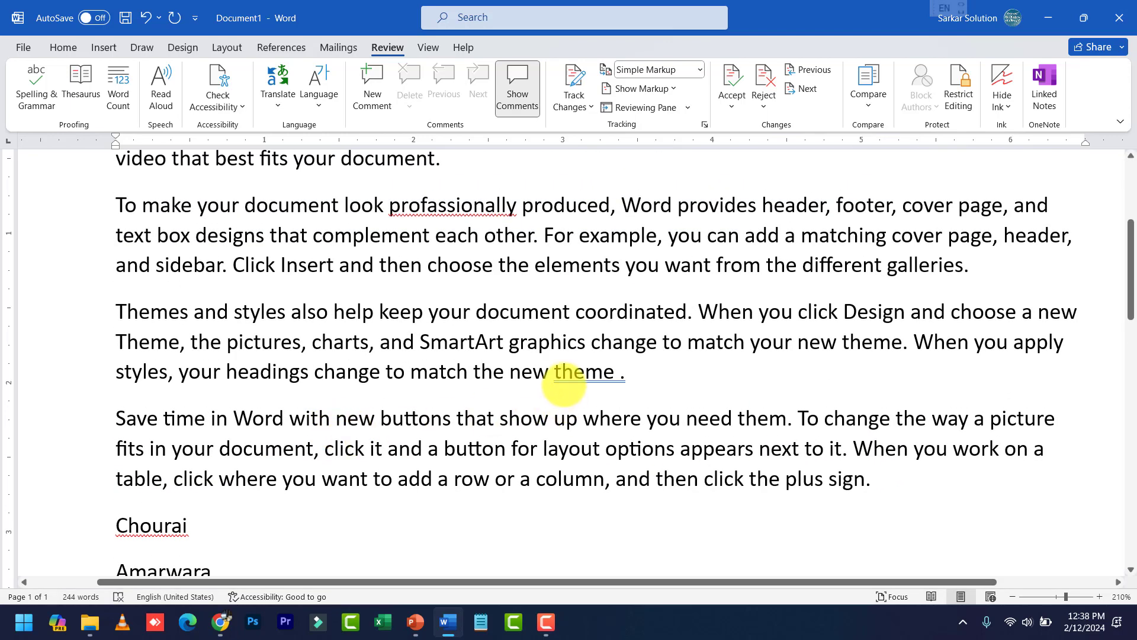
left_click(556, 416)
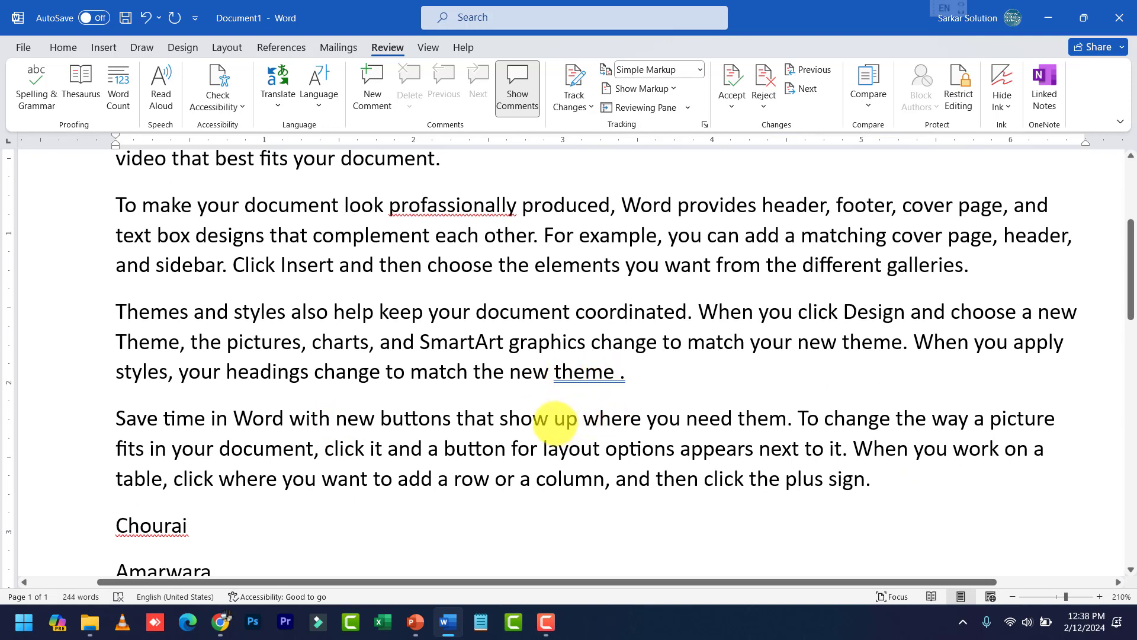
left_click(604, 479)
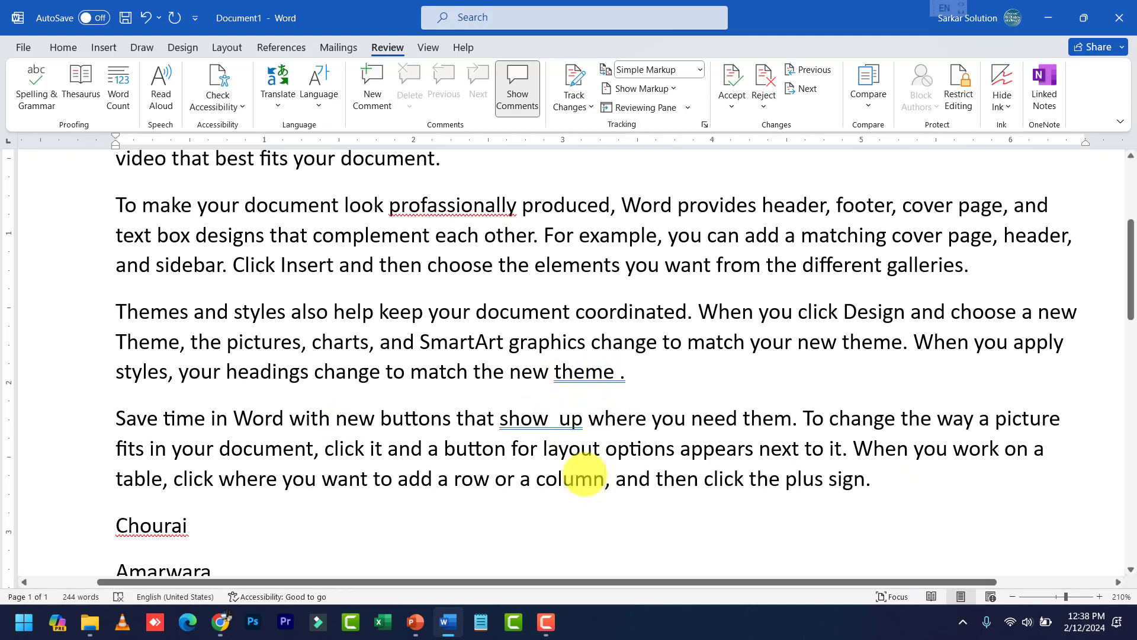
Try a capital B in 'buttons', undo it, and lowercase 'Save' to 'save'
left_click_drag(385, 418, 392, 422)
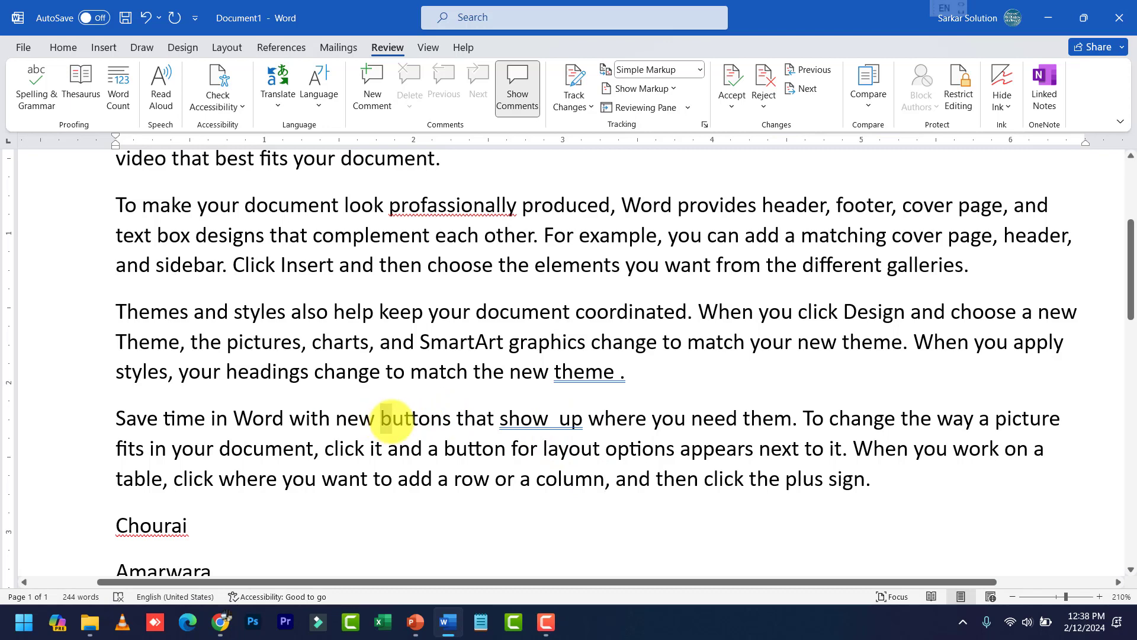
type("B")
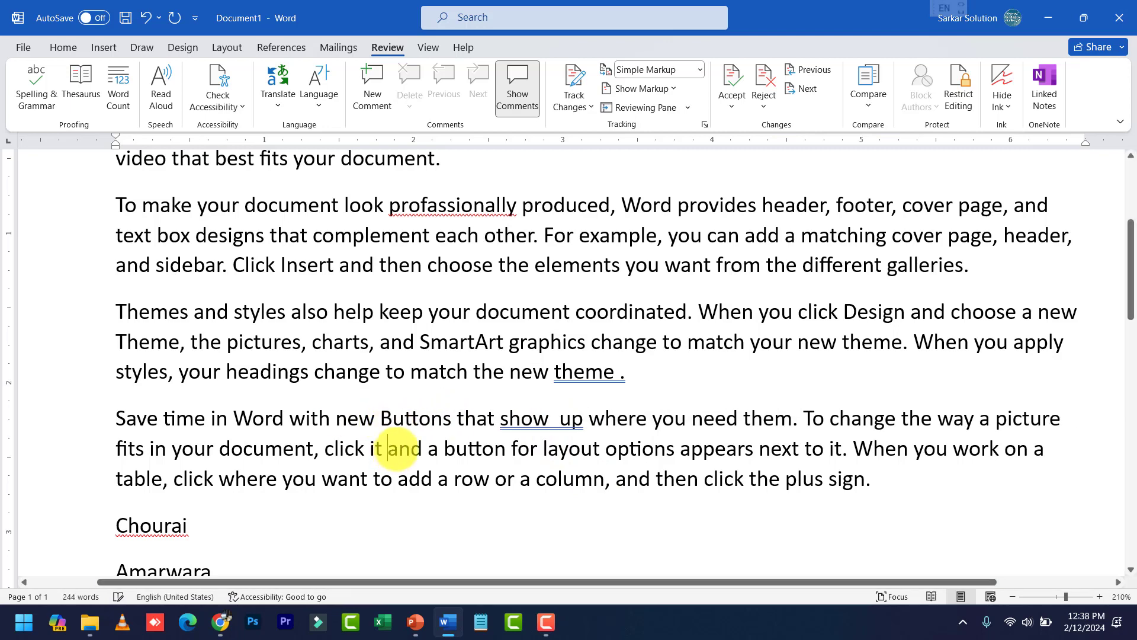
key("ctrl+z")
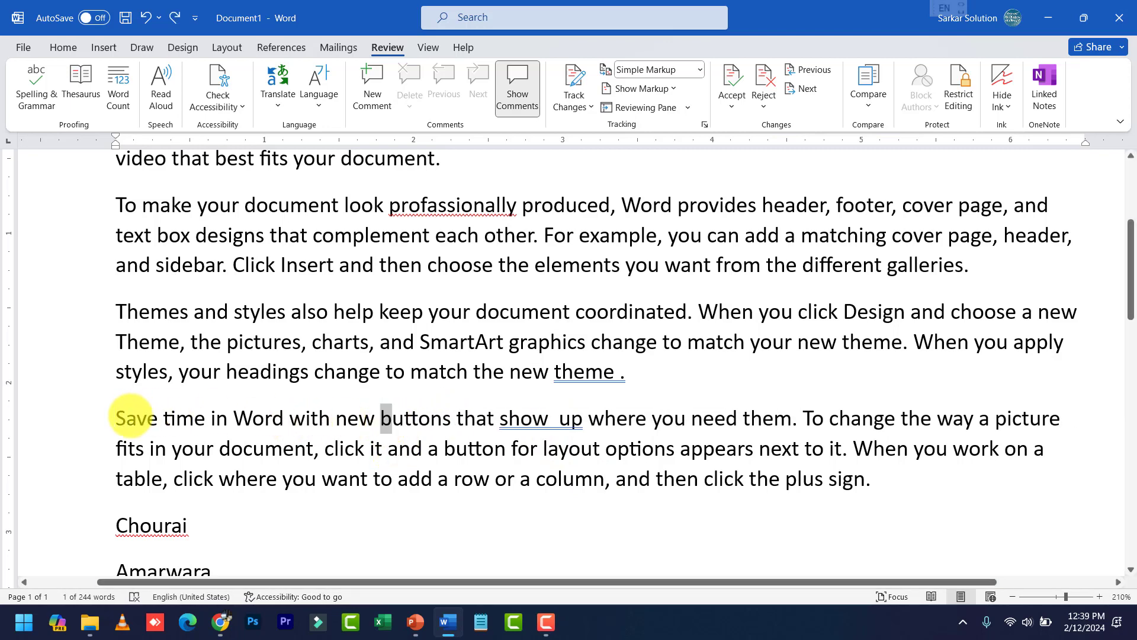
left_click(126, 418)
key("BackSpace")
type("s")
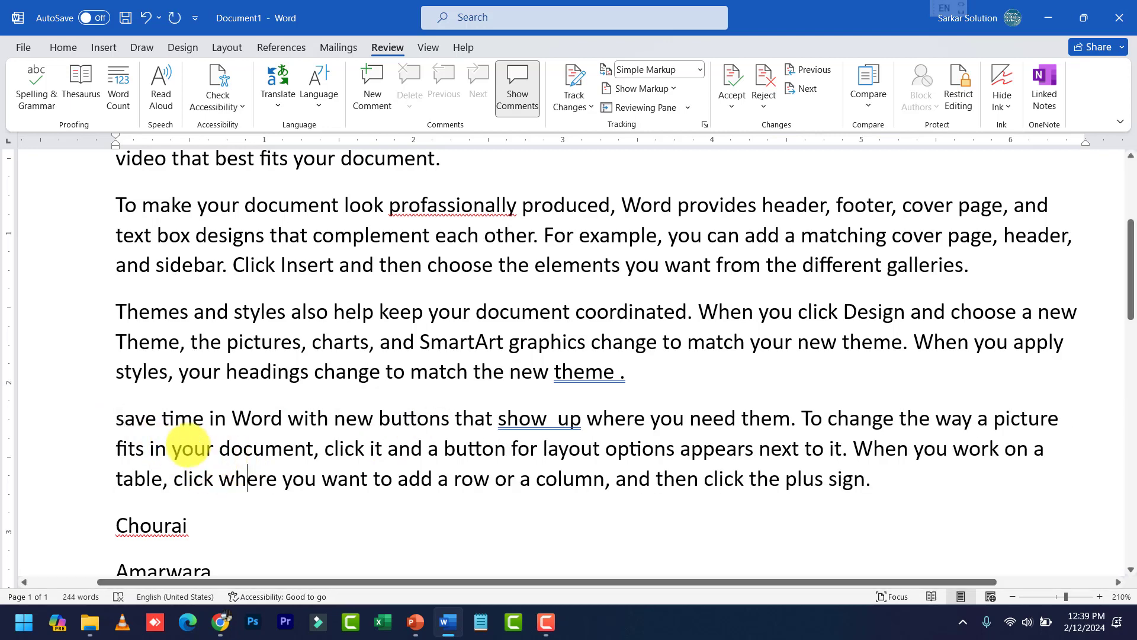
scroll(512, 381, "up", 3)
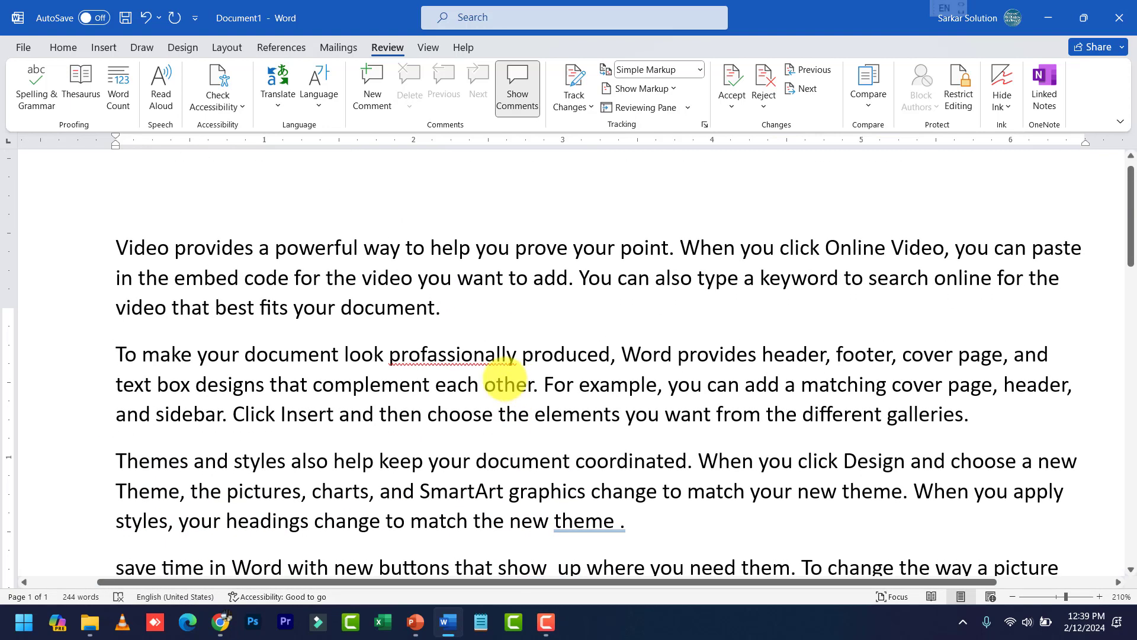
scroll(388, 401, "down", 3)
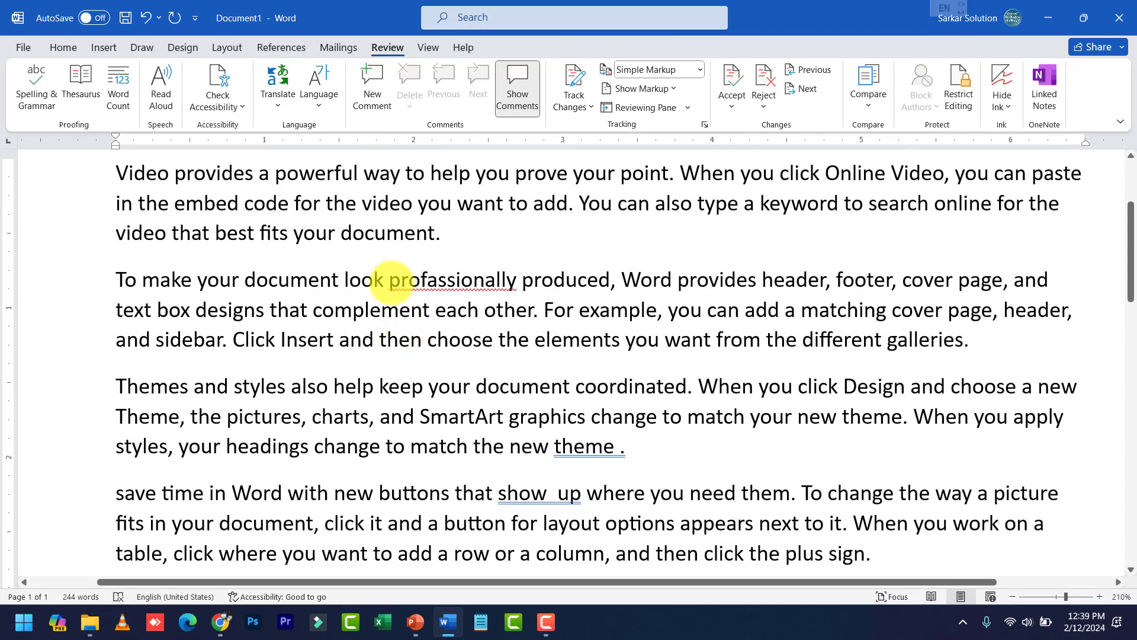
left_click(391, 279)
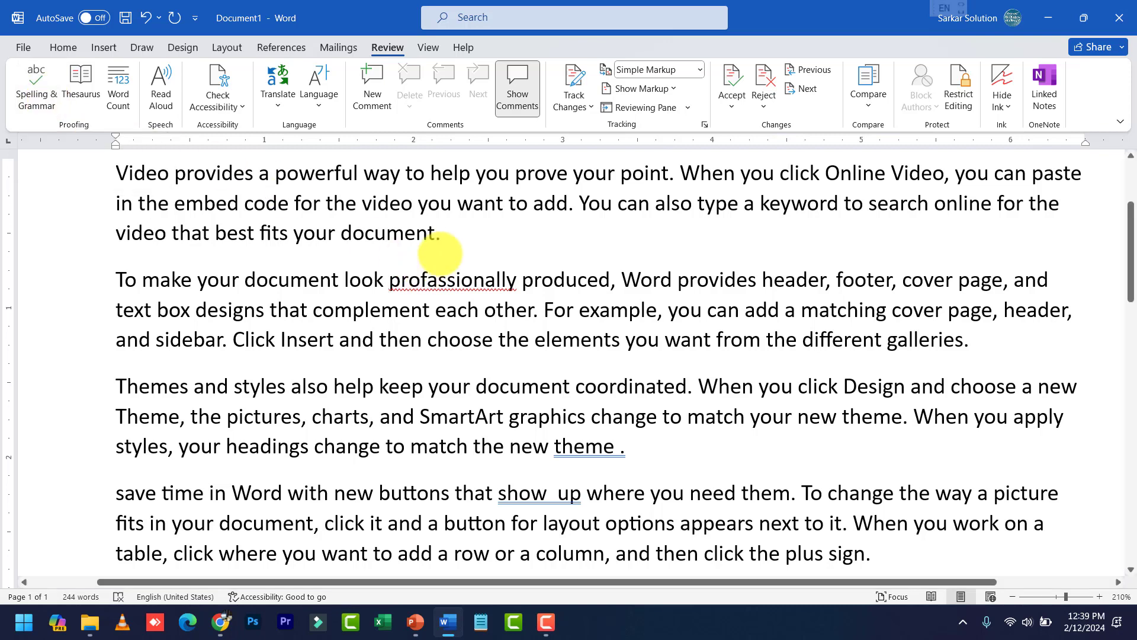
type("F+7")
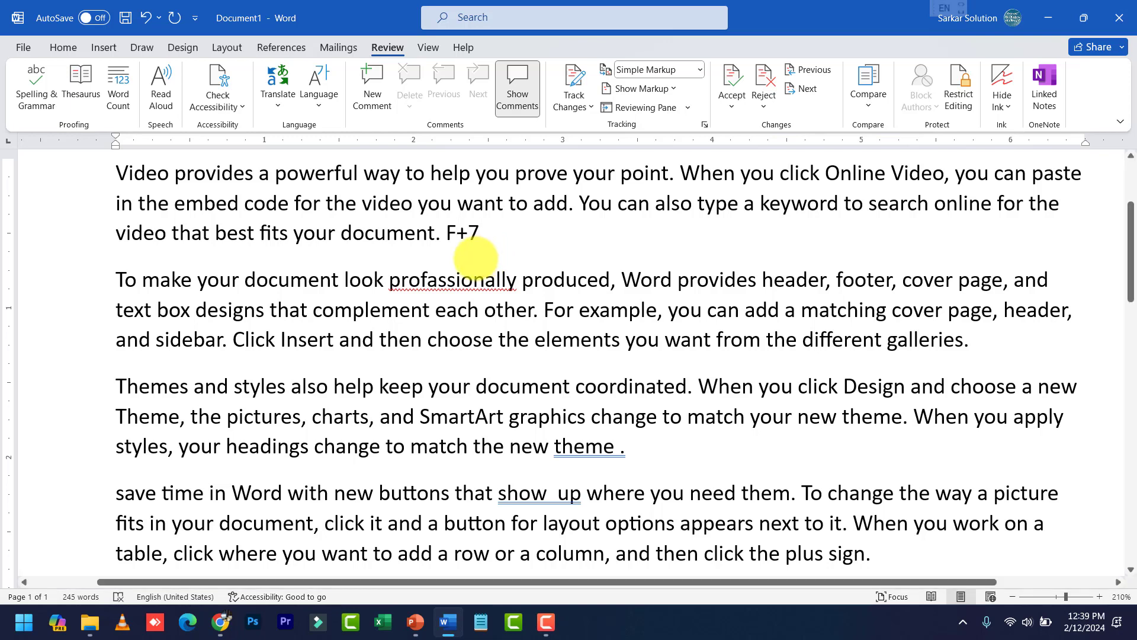
key("BackSpace")
key("BackSpace")
key("BackSpace")
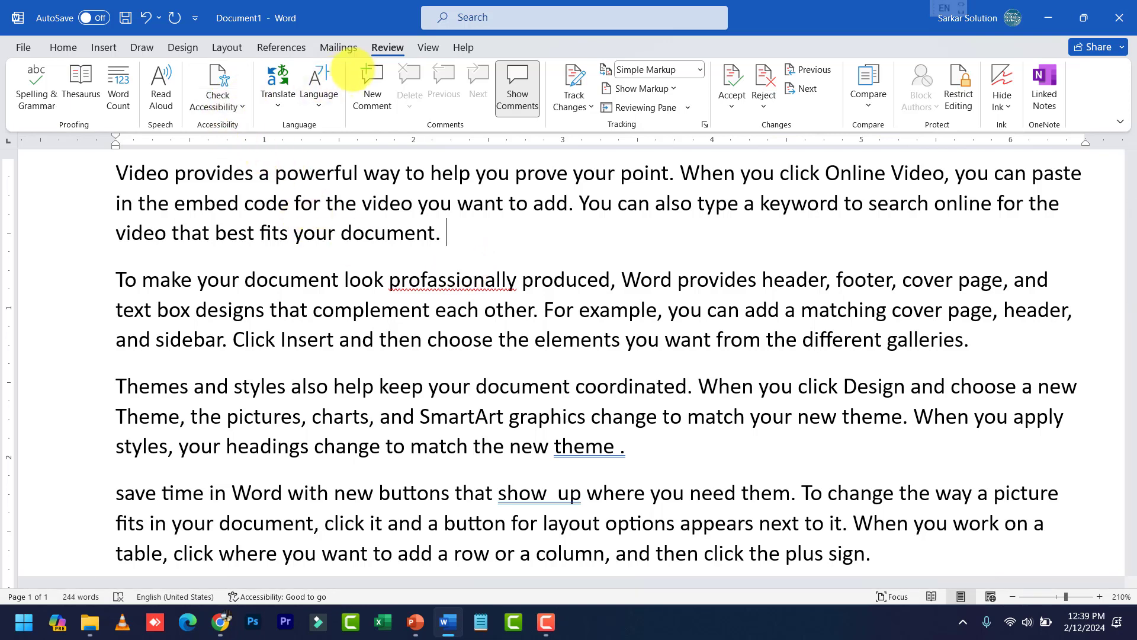
Run Spelling & Grammar, reposition the Proofing pane, and expand the 'professionally' suggestion
left_click(37, 98)
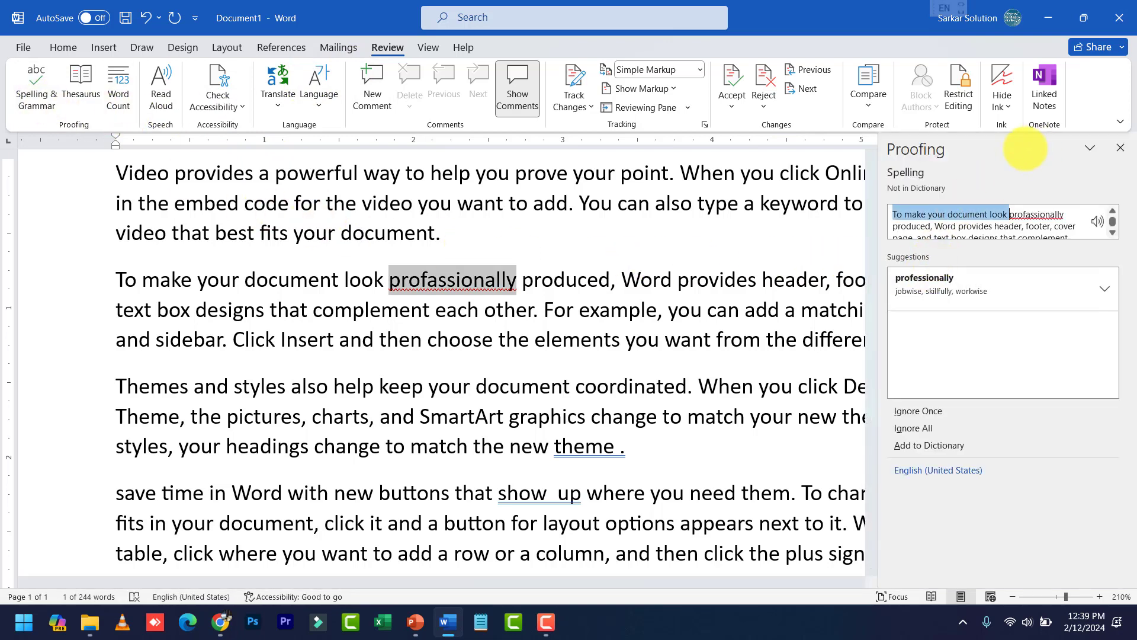
left_click_drag(1040, 147, 723, 192)
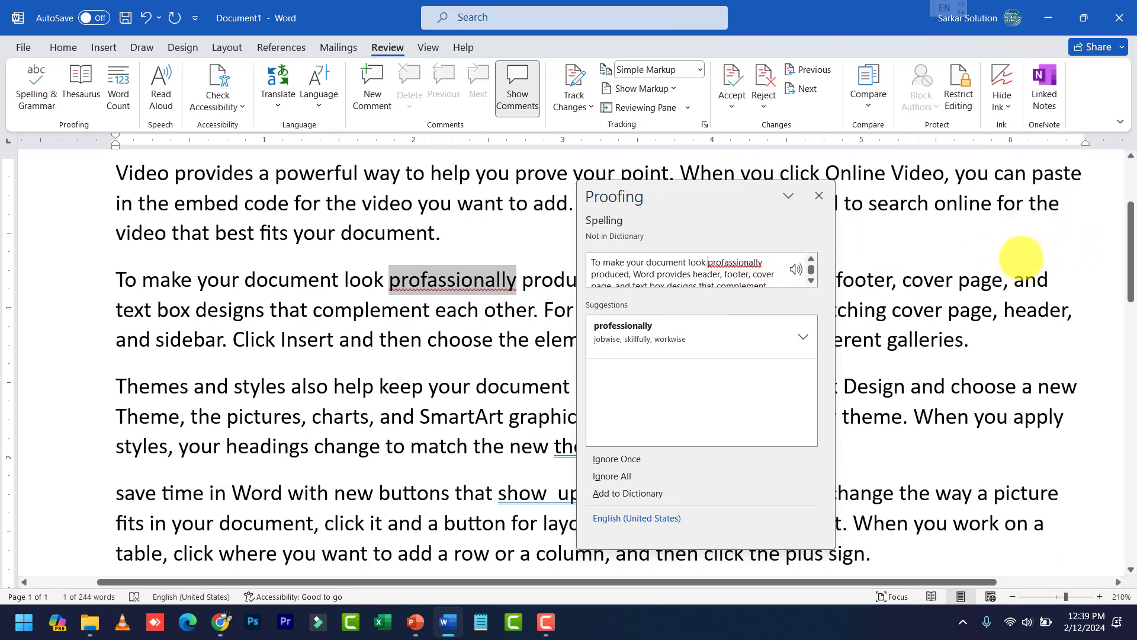
left_click_drag(743, 195, 1130, 185)
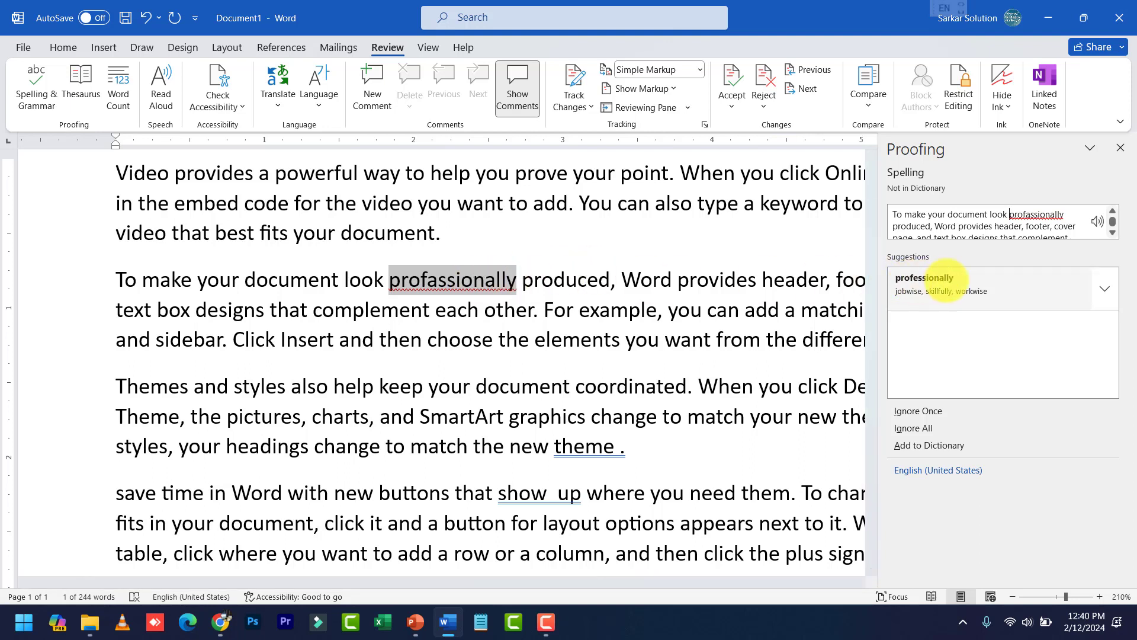
left_click(1104, 289)
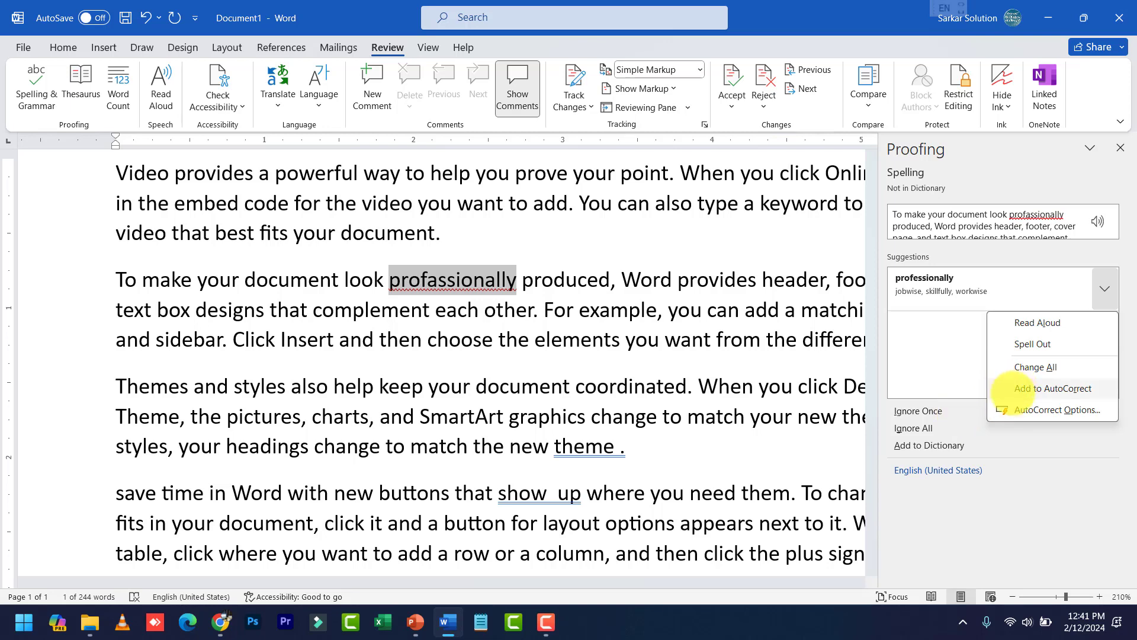
Use Change All to replace 'profassionally' with 'professionally' throughout
left_click(918, 352)
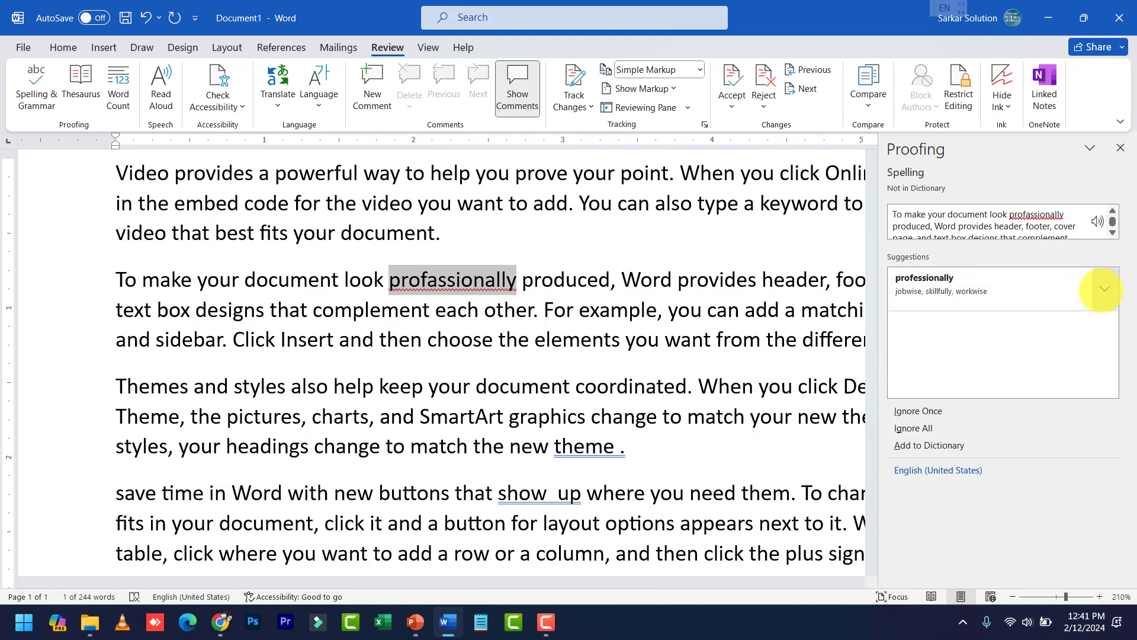
left_click(1103, 288)
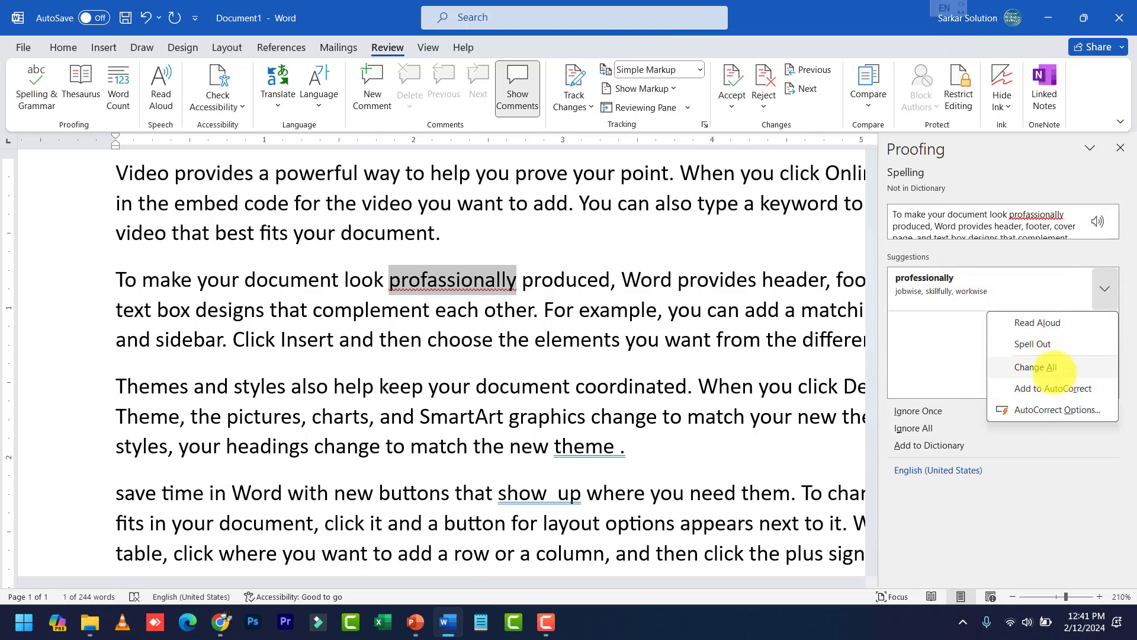
left_click(944, 283)
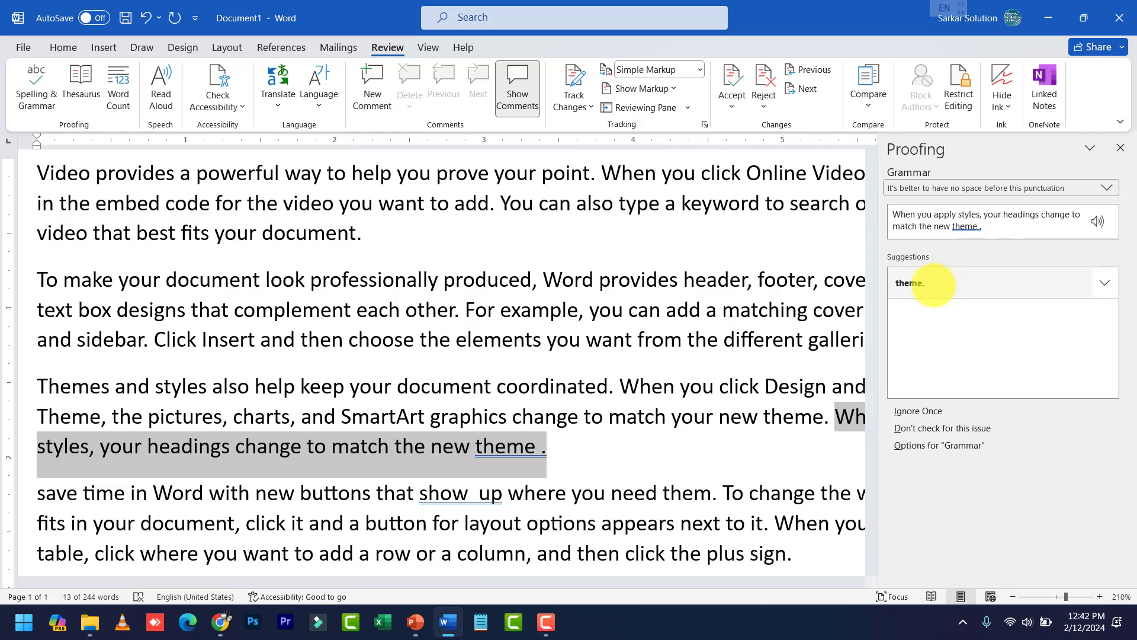
Accept the 'theme.' and 'show up' suggestions to remove both stray spaces
left_click(1104, 283)
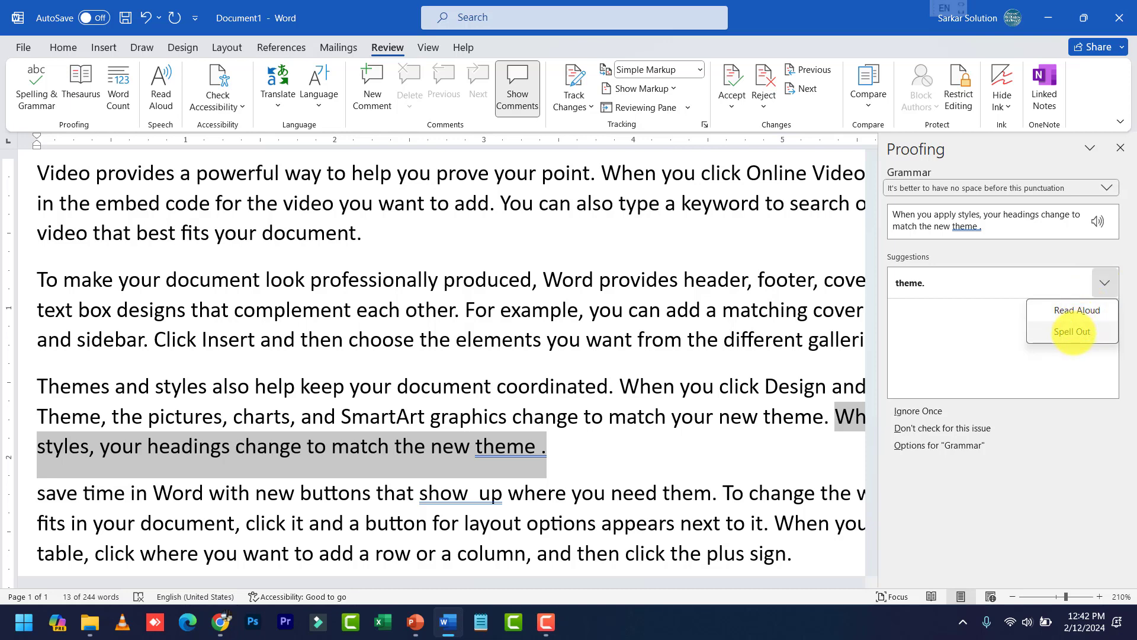
left_click(946, 278)
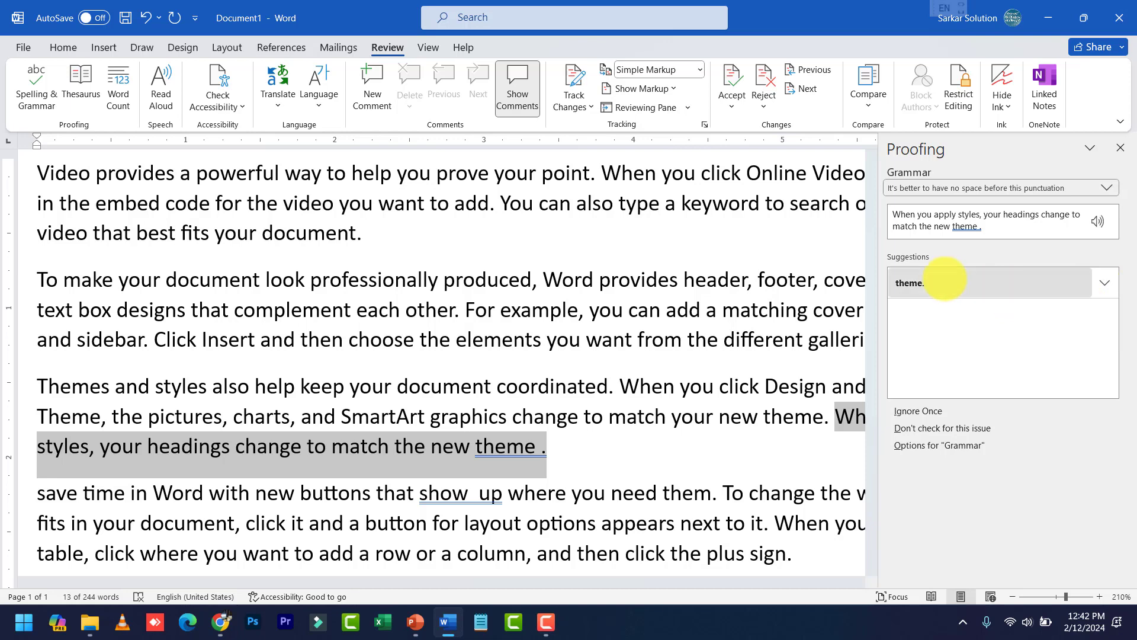
left_click(945, 279)
scroll(487, 450, "down", 3)
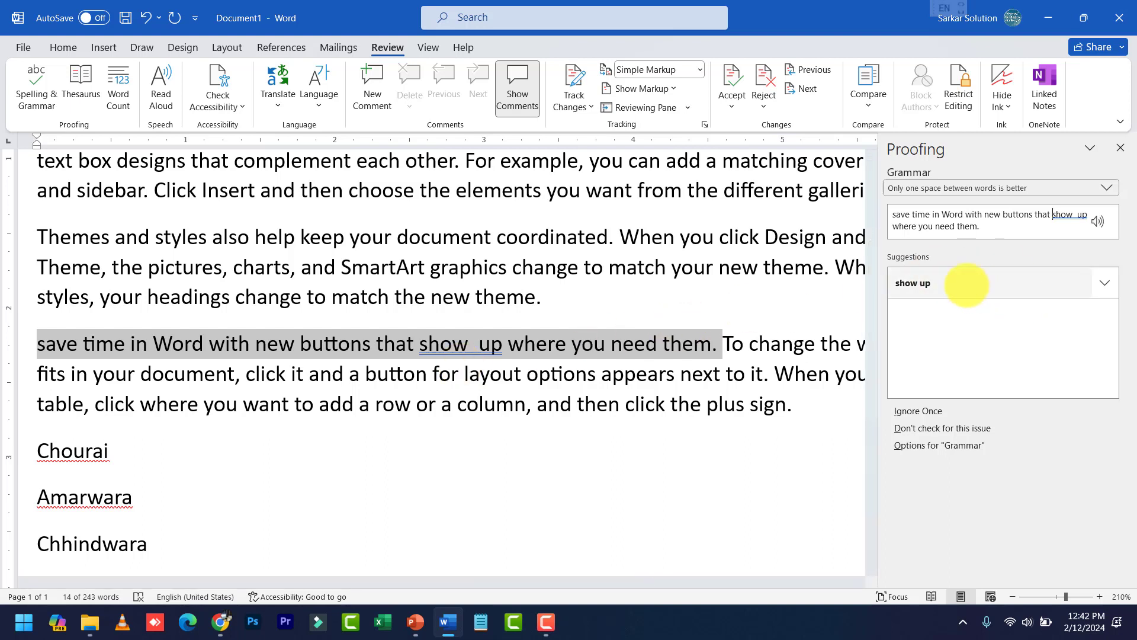
left_click(966, 286)
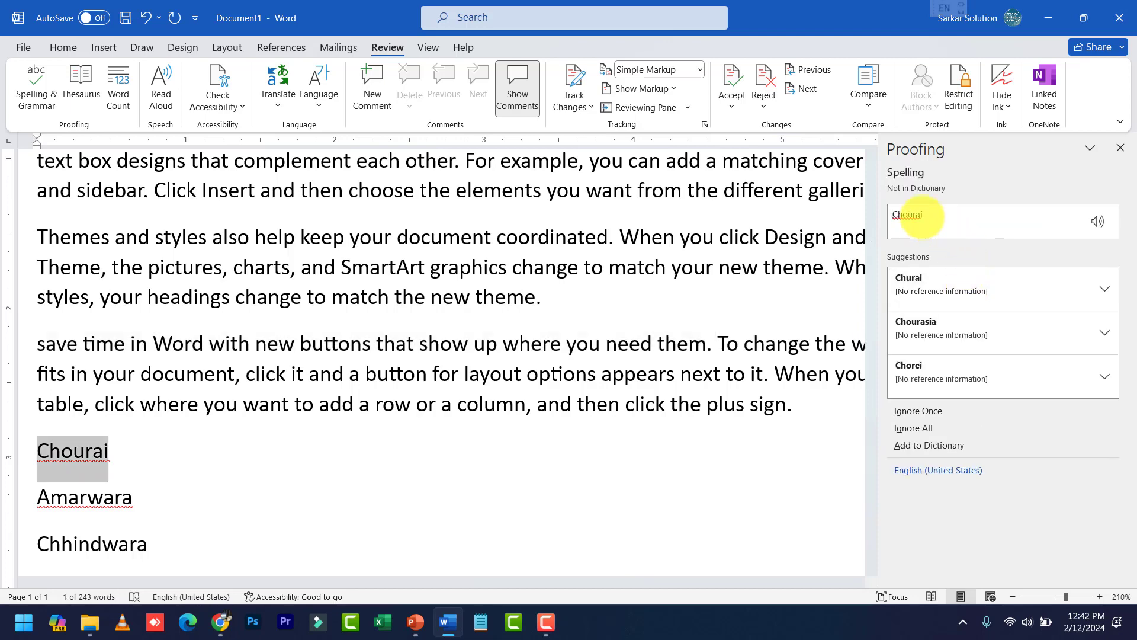
Add Chourai, Amarwara and Parasia to the custom dictionary from the Proofing pane
scroll(419, 386, "down", 4)
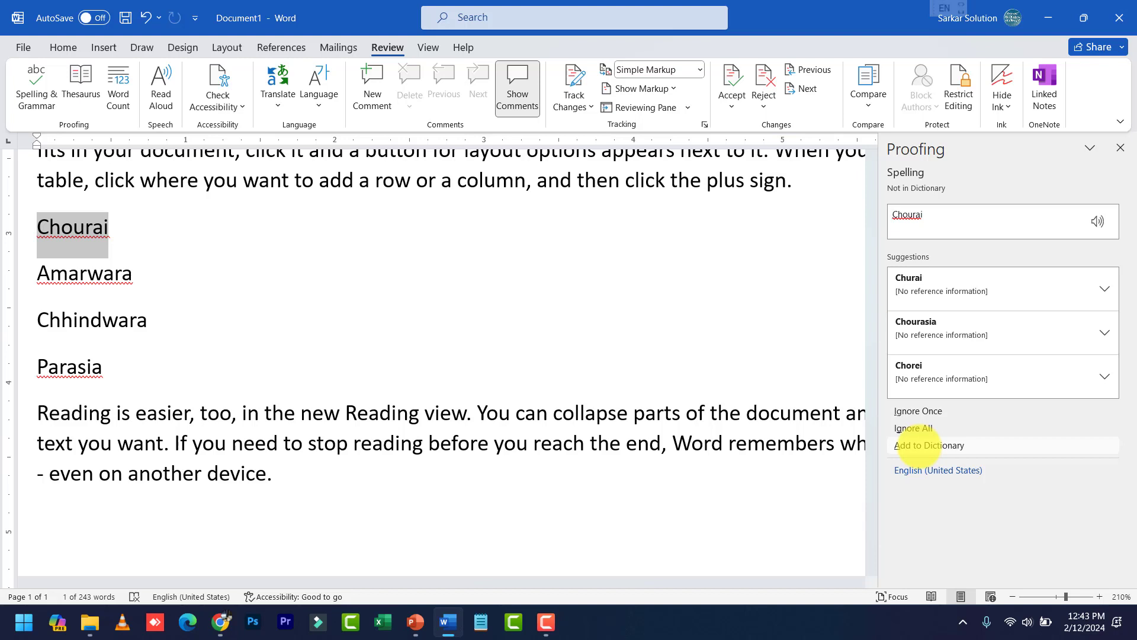
left_click(928, 445)
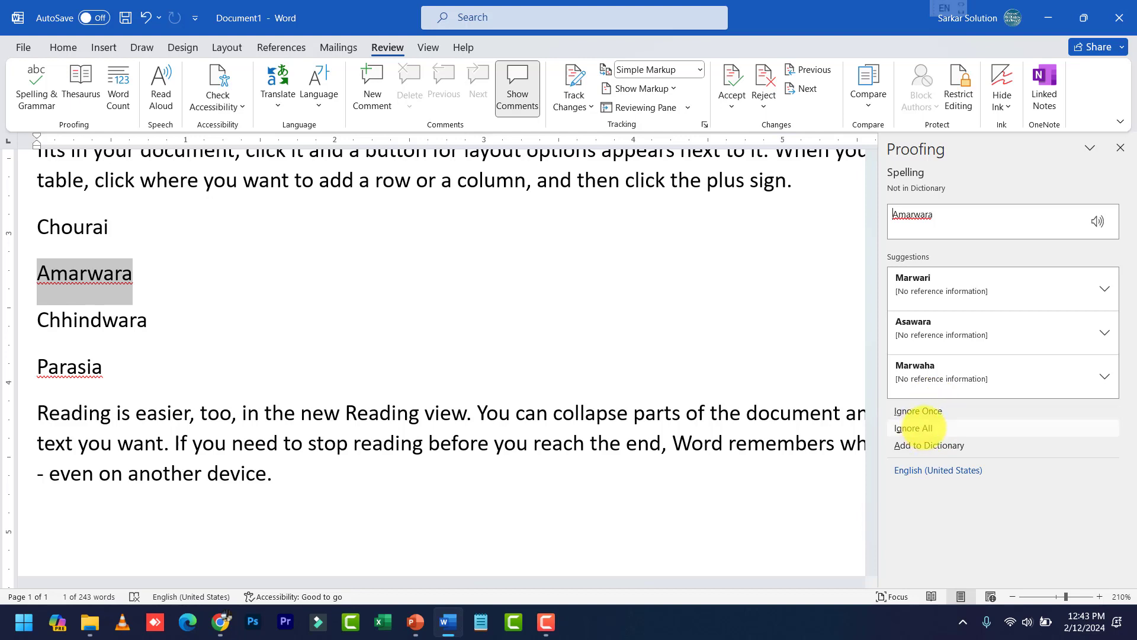
left_click(930, 445)
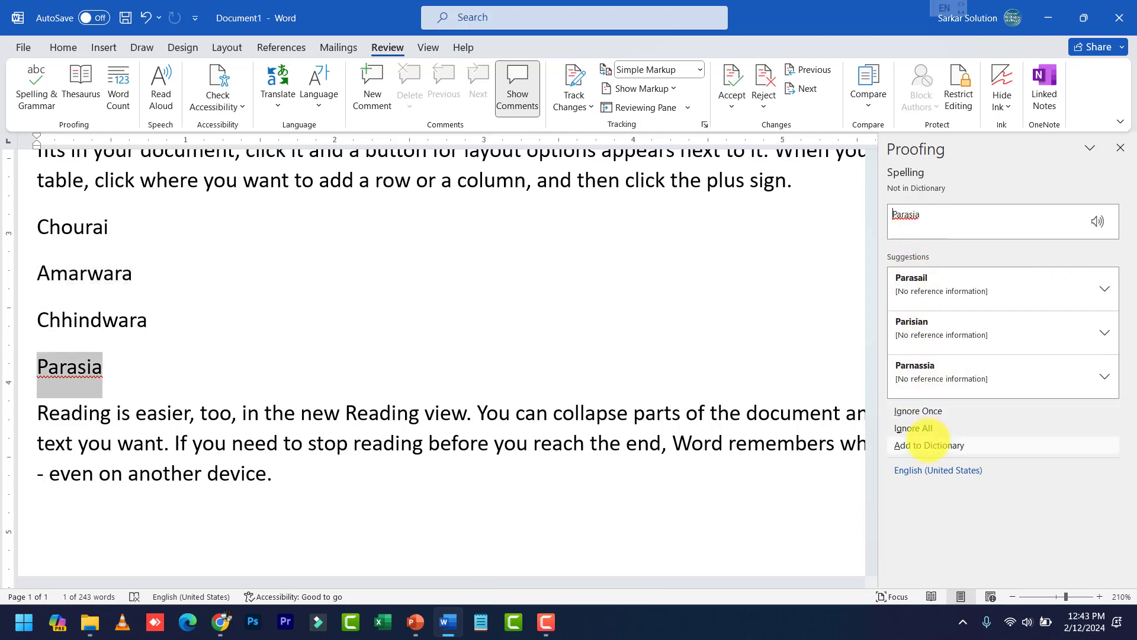
left_click(929, 444)
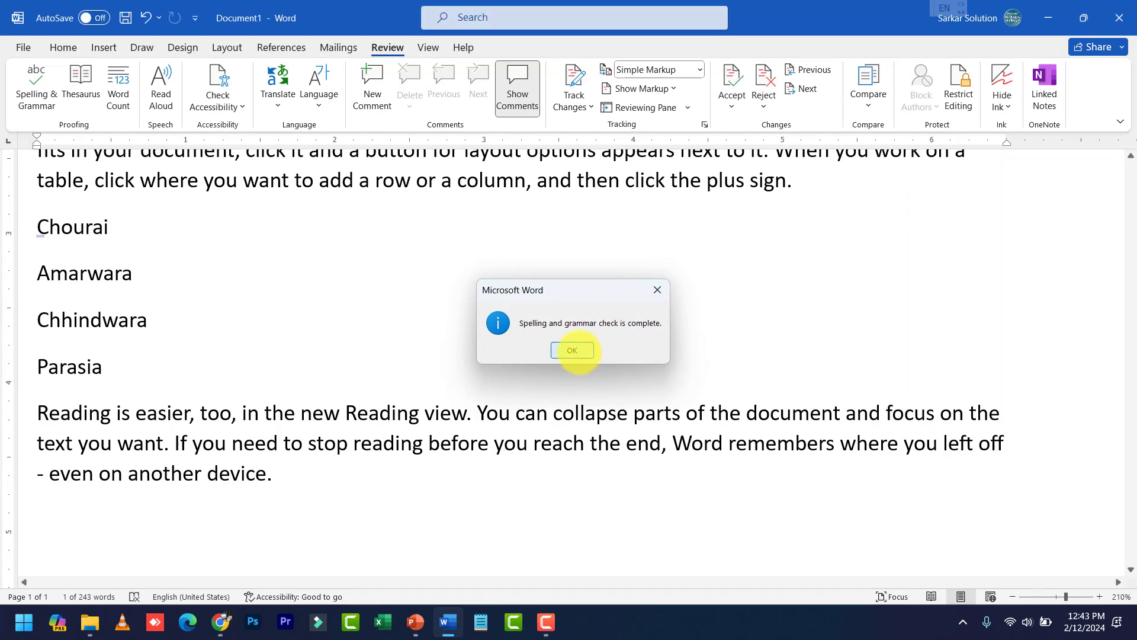
Rerun Spelling & Grammar, then insert a space before the period after 'theme' in the Themes paragraph
left_click(578, 350)
scroll(620, 355, "up", 10)
scroll(619, 359, "down", 5)
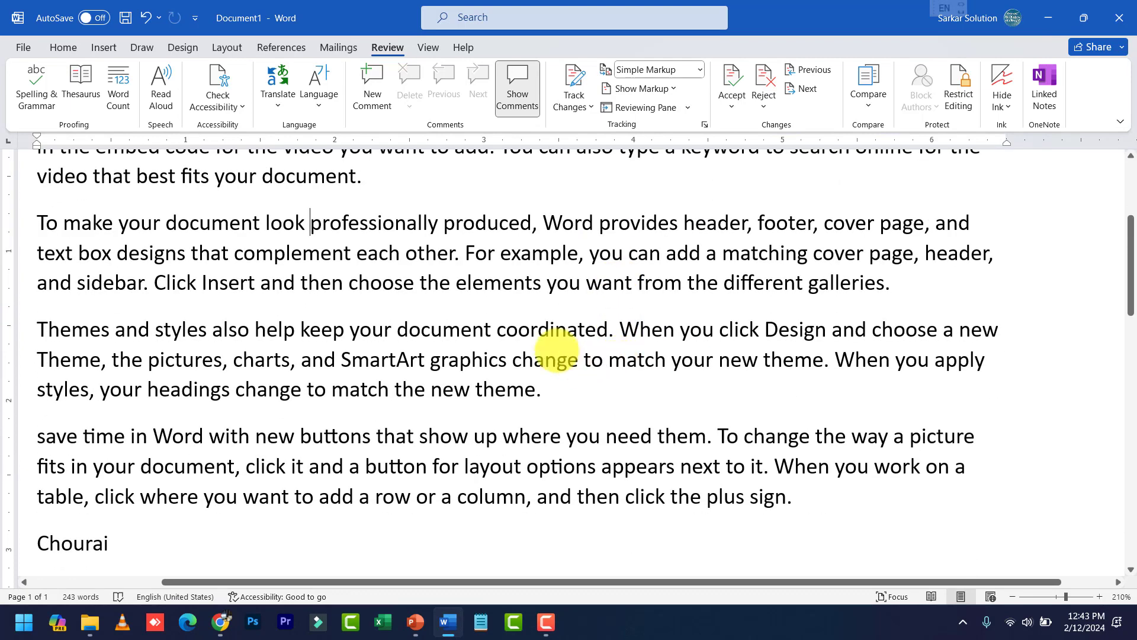
left_click(544, 346)
left_click(36, 77)
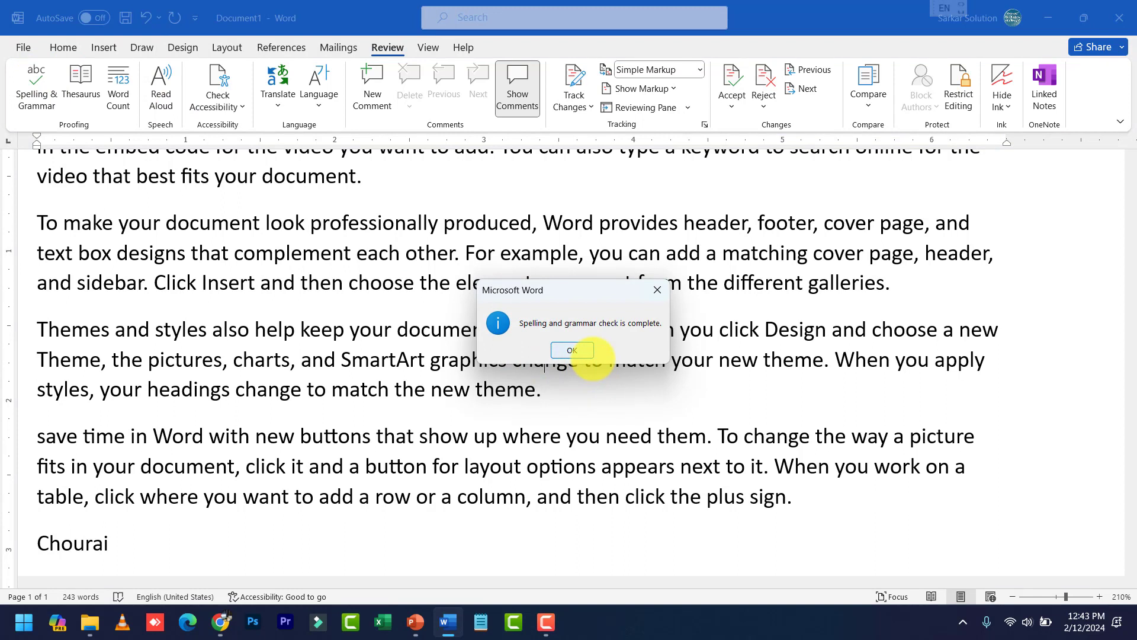
left_click(584, 354)
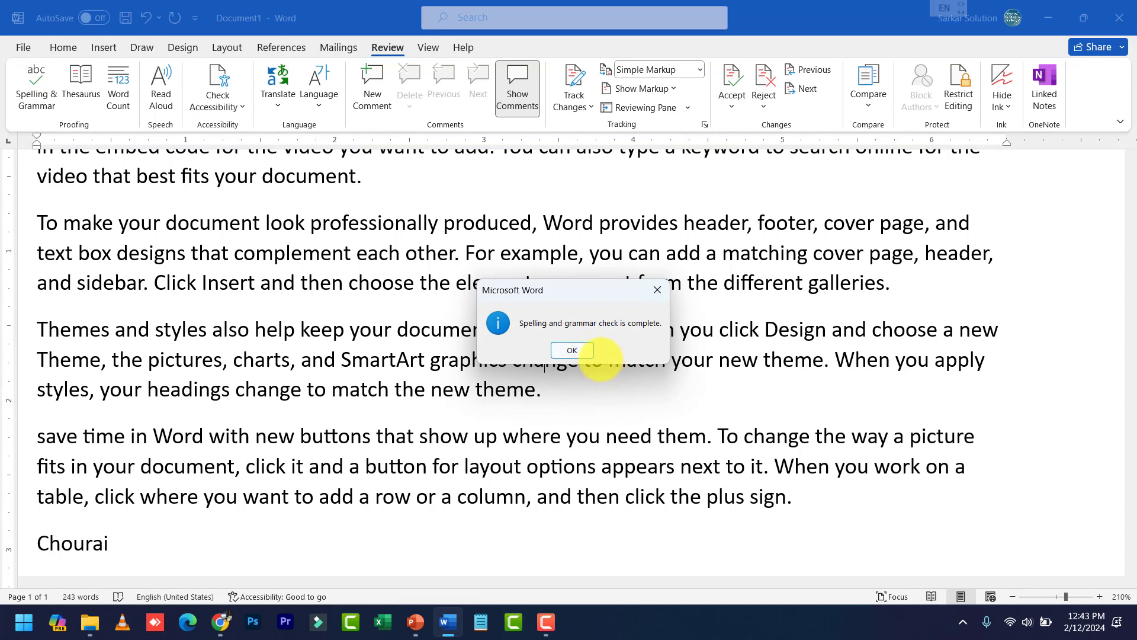
left_click(549, 347)
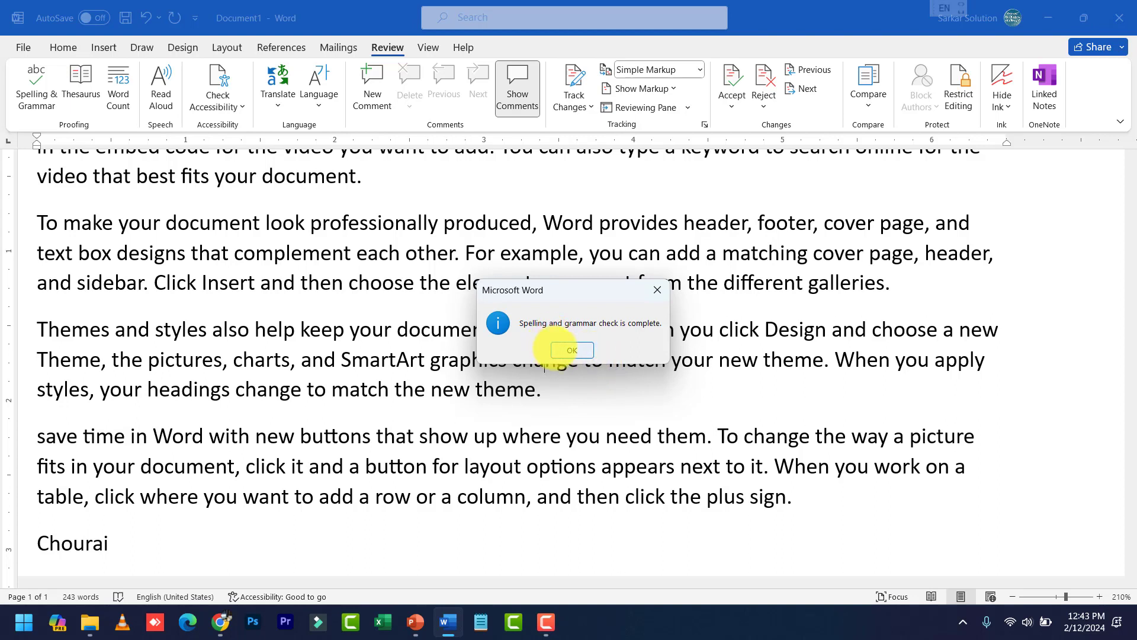
left_click(551, 400)
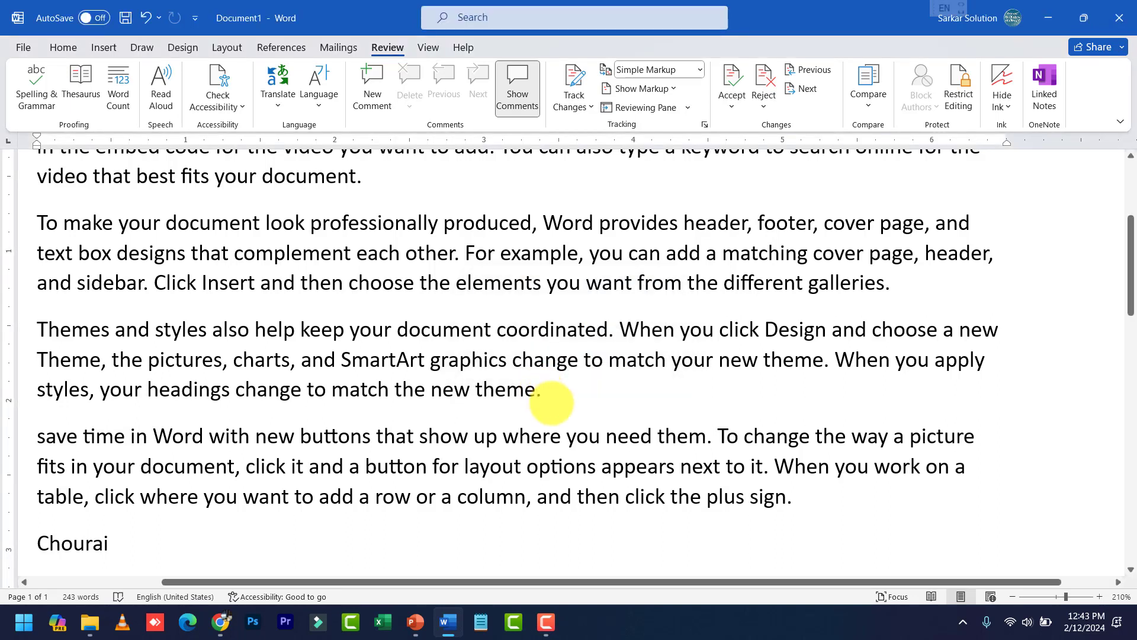
left_click(524, 467)
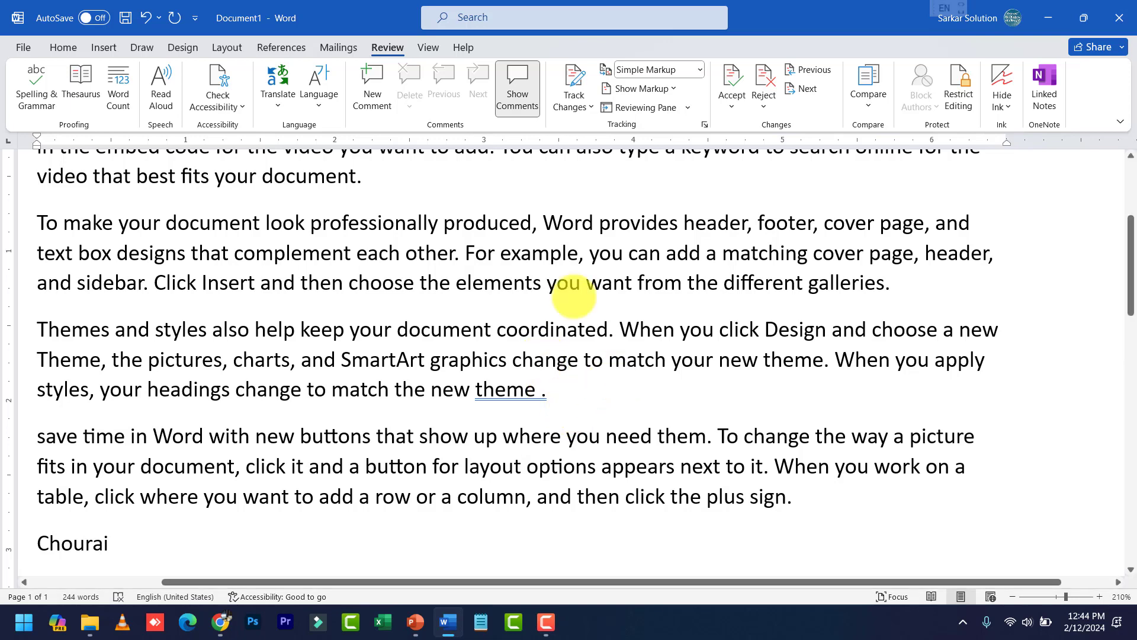
Accept the grammar suggestion 'theme.' to remove the stray space before the full stop
left_click(36, 89)
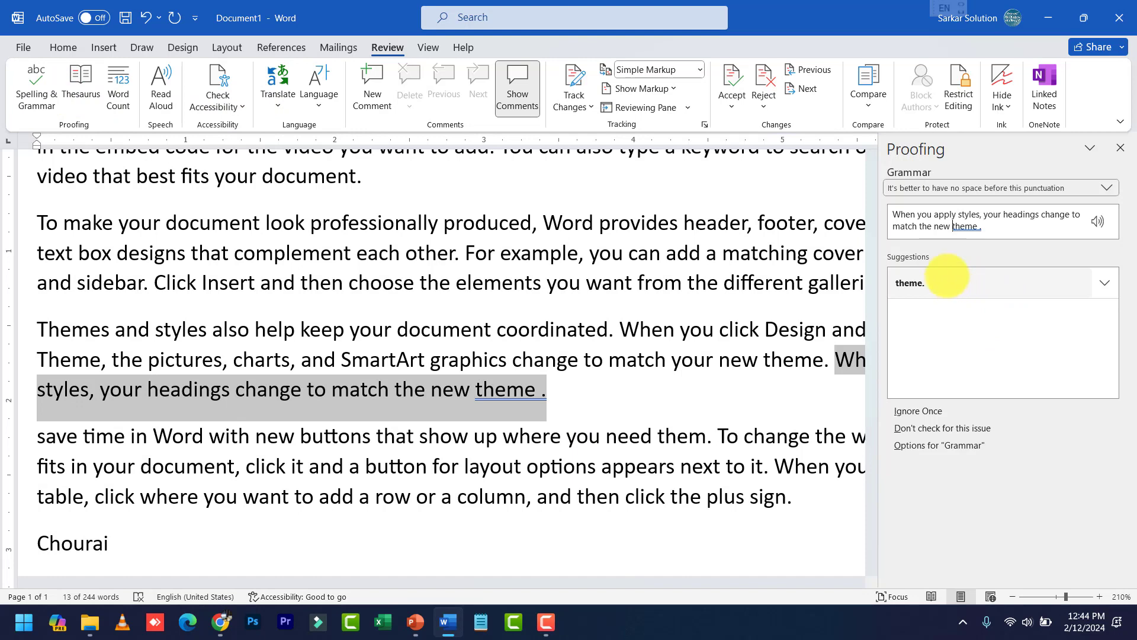
left_click(941, 282)
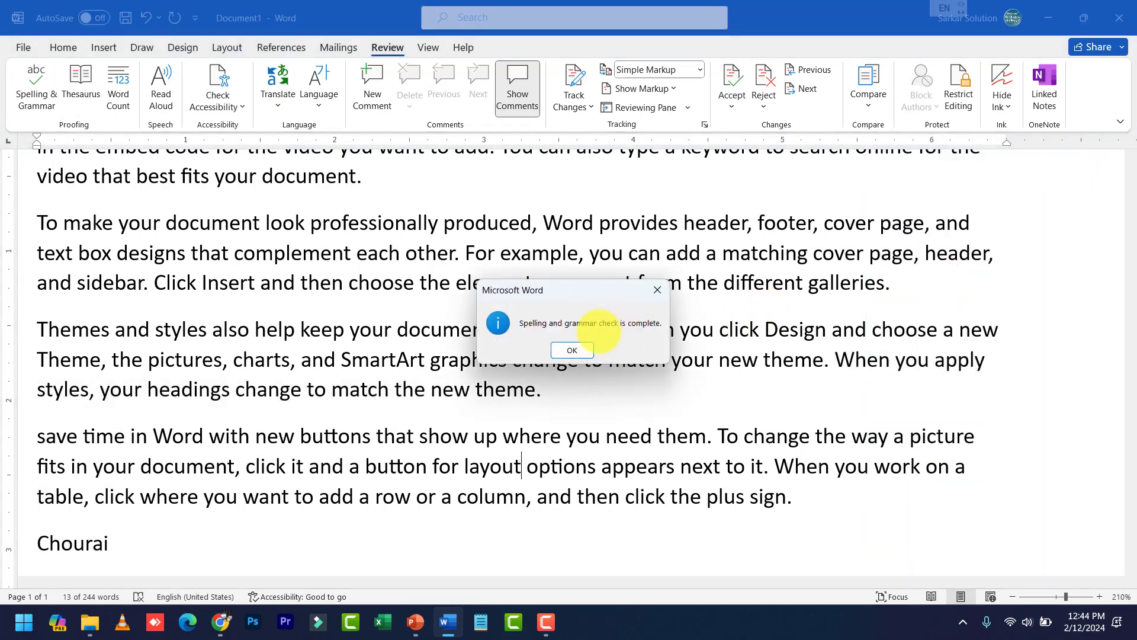
left_click(571, 350)
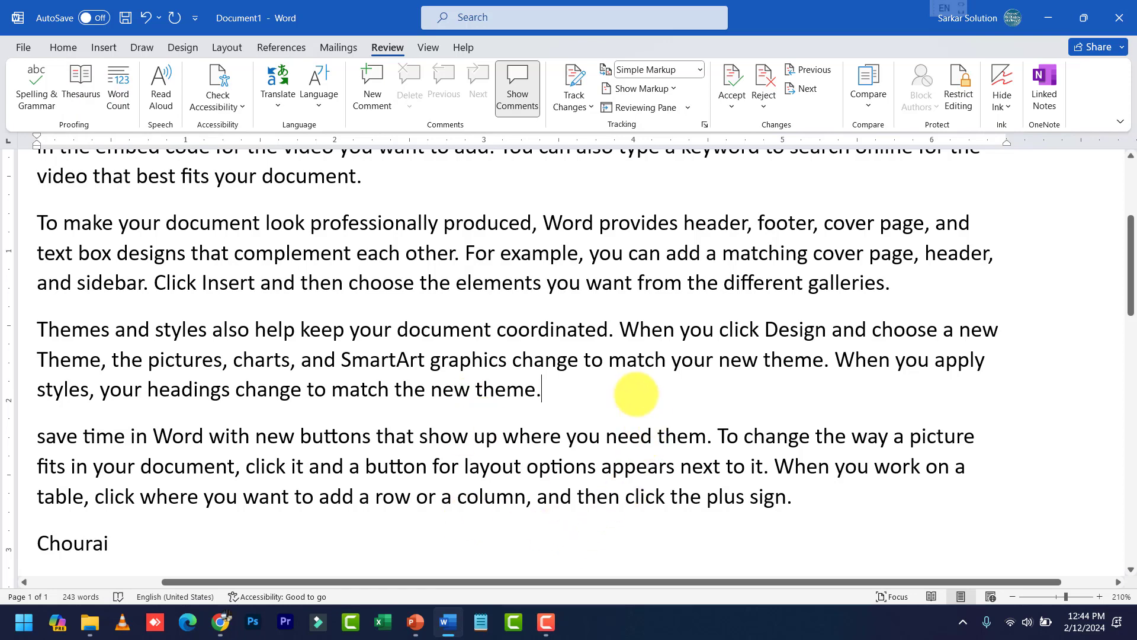
Look up Thesaurus synonyms for 'prove', such as show, demonstrate and verify
scroll(634, 393, "up", 3)
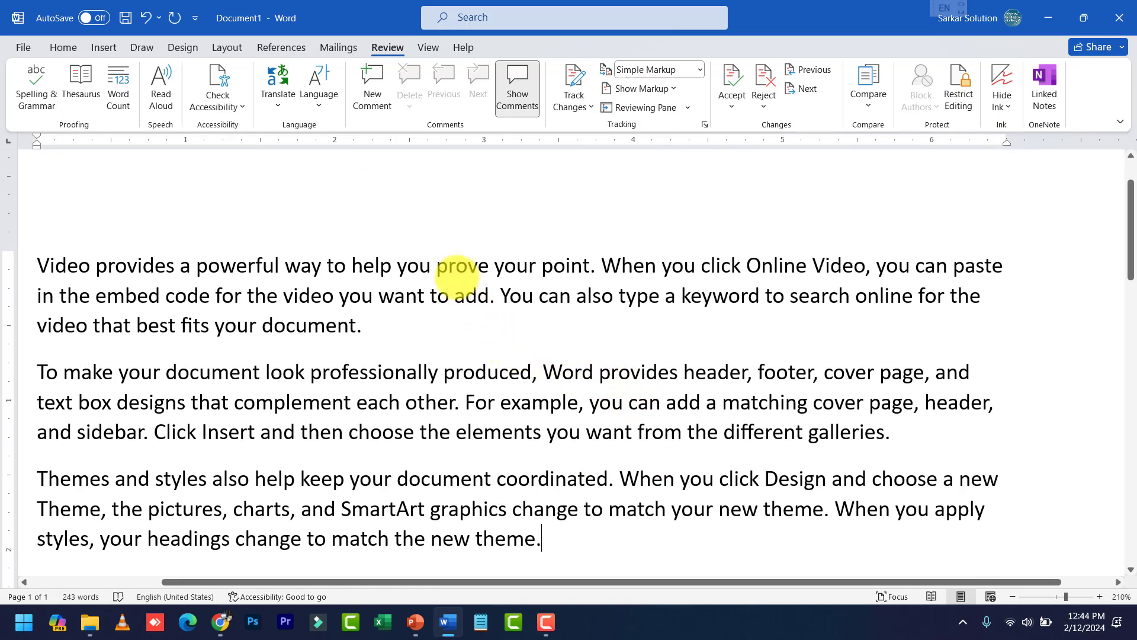
left_click_drag(438, 267, 490, 273)
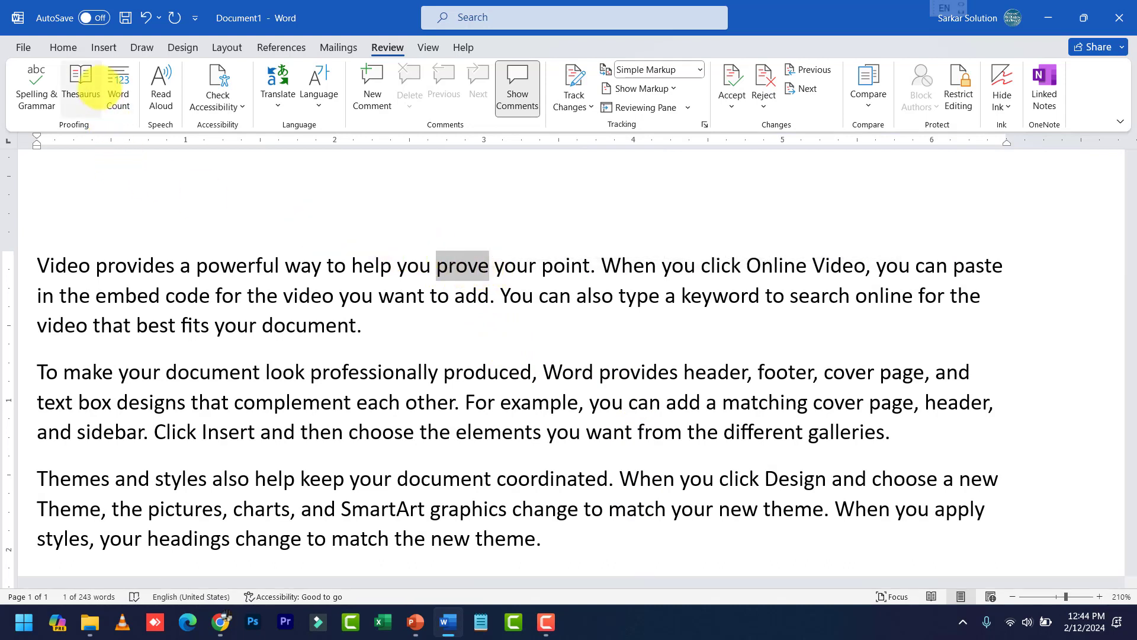
left_click(89, 80)
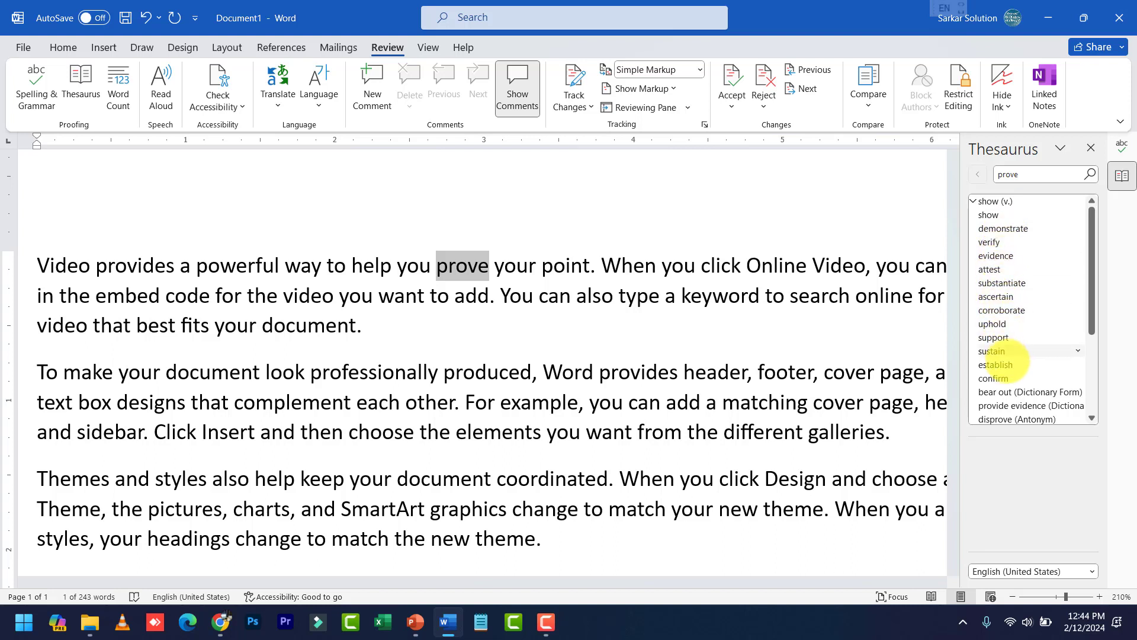
scroll(1006, 361, "down", 3)
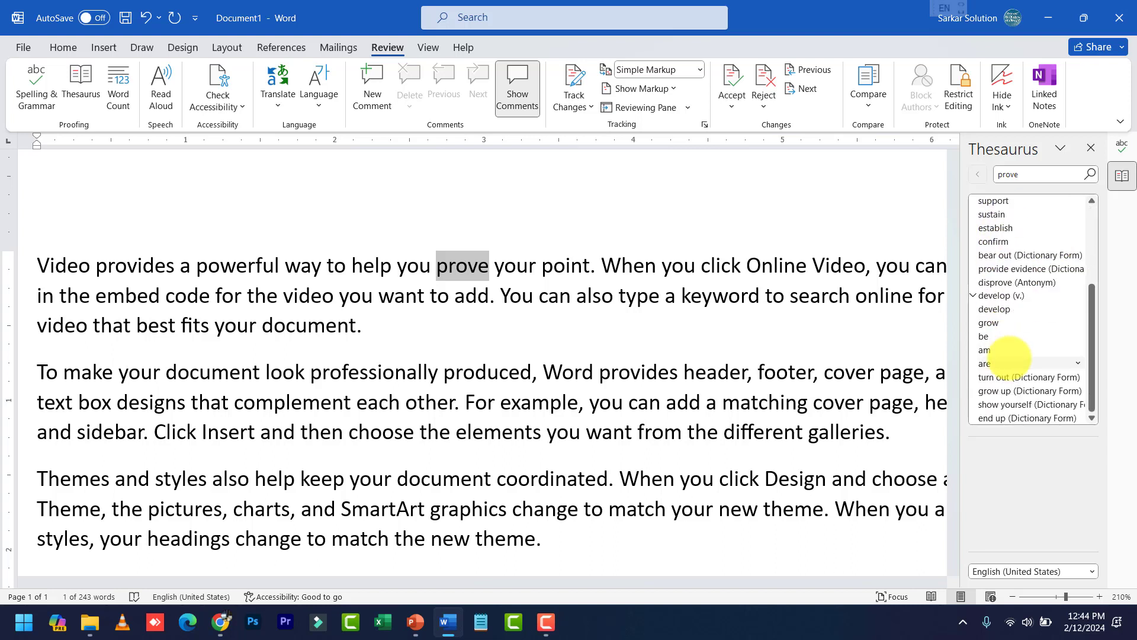
scroll(1009, 357, "up", 3)
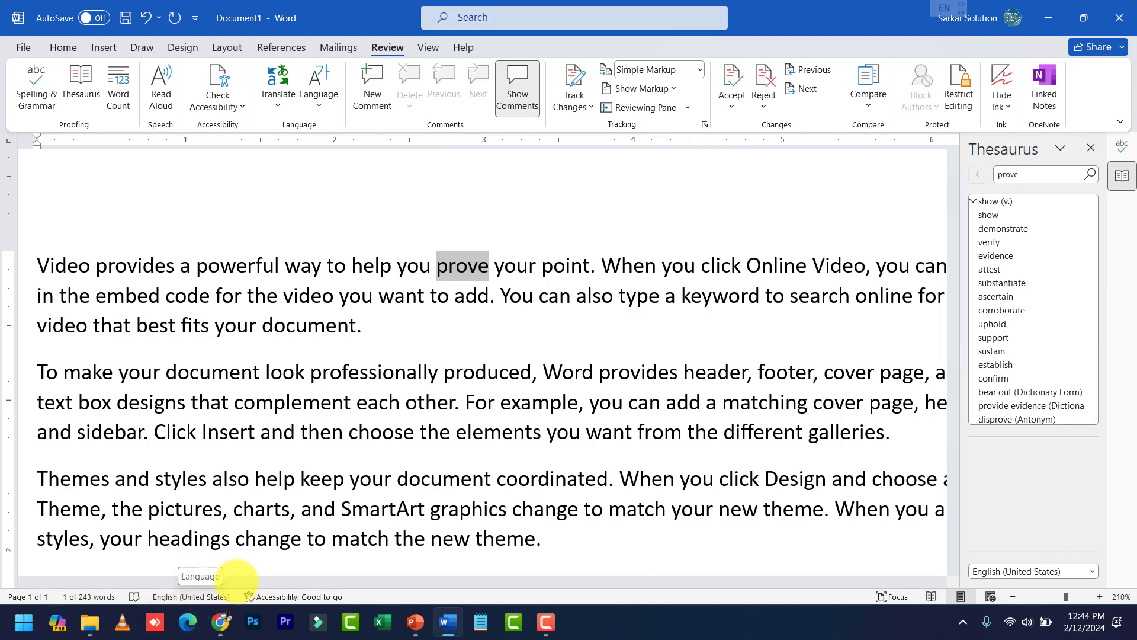
left_click(622, 335)
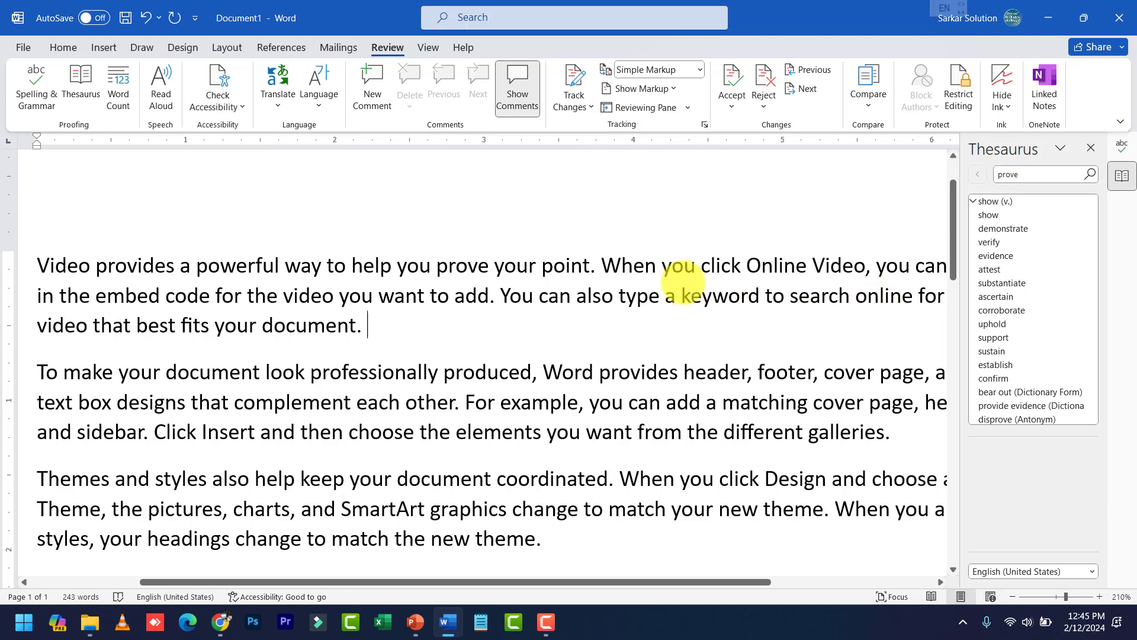
left_click(549, 265)
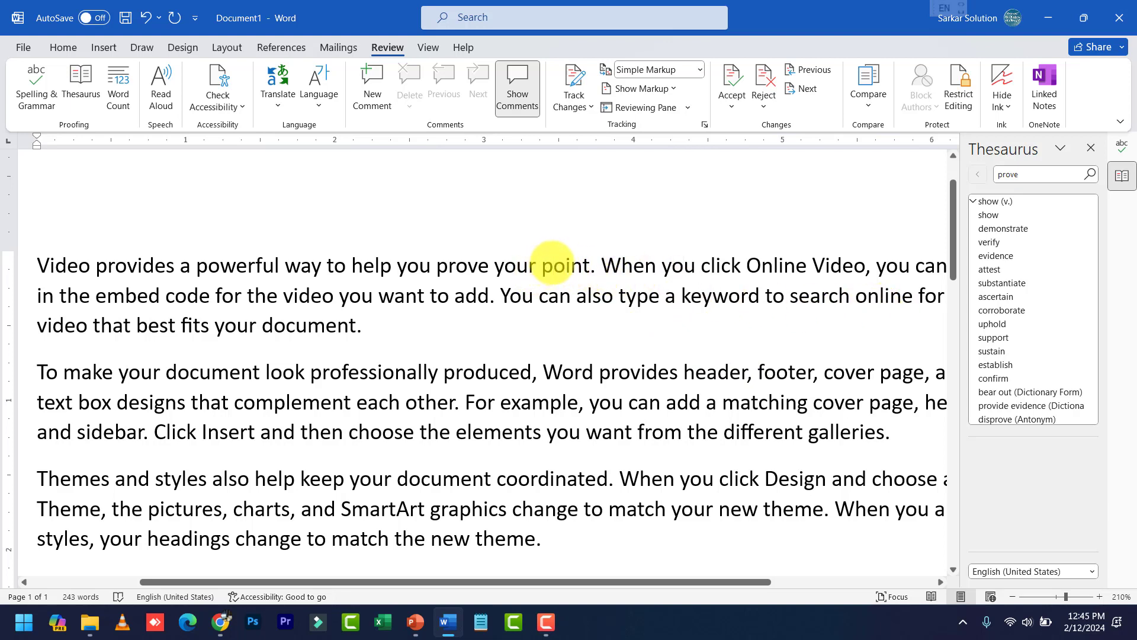
Search the Thesaurus for 'point', then close the Thesaurus and Proofing panes
double_click(551, 265)
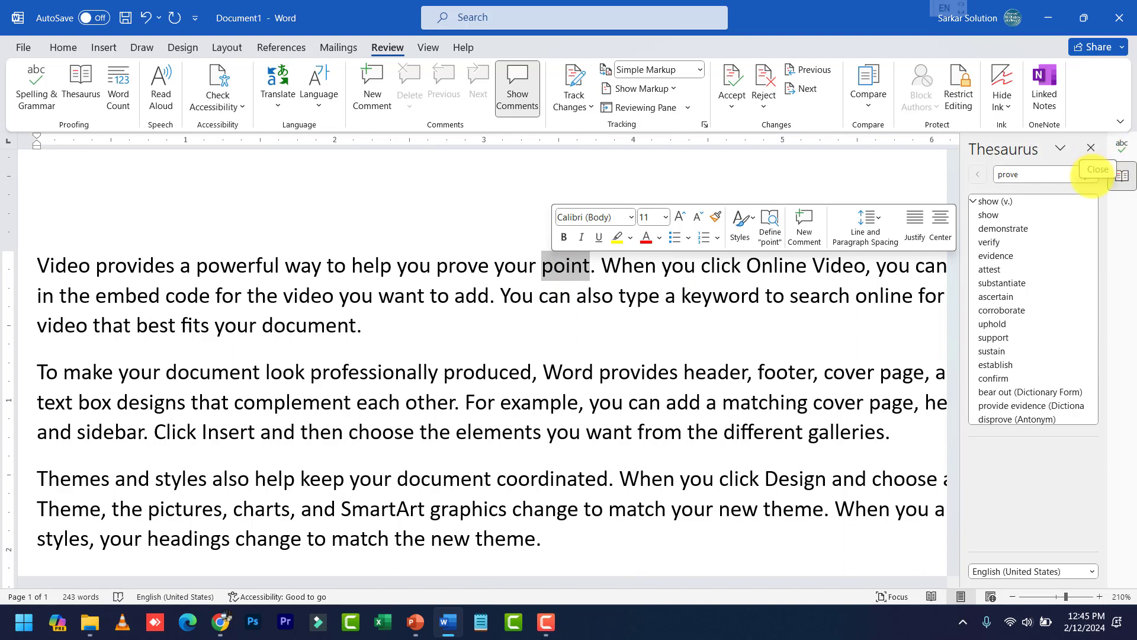
left_click(995, 174)
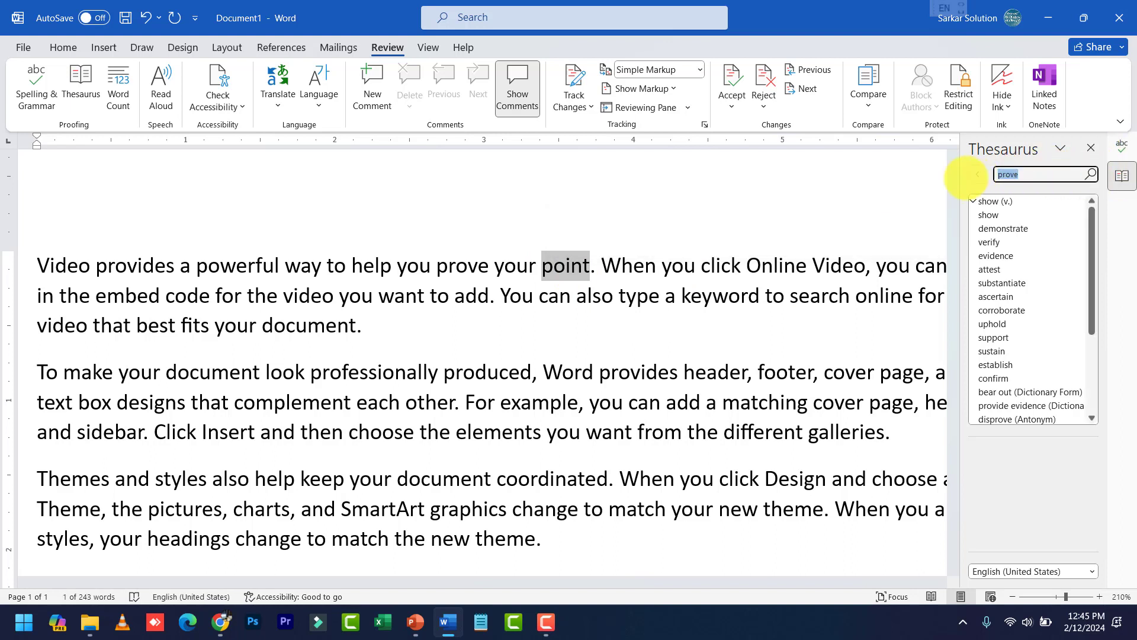
type("point")
left_click(1089, 174)
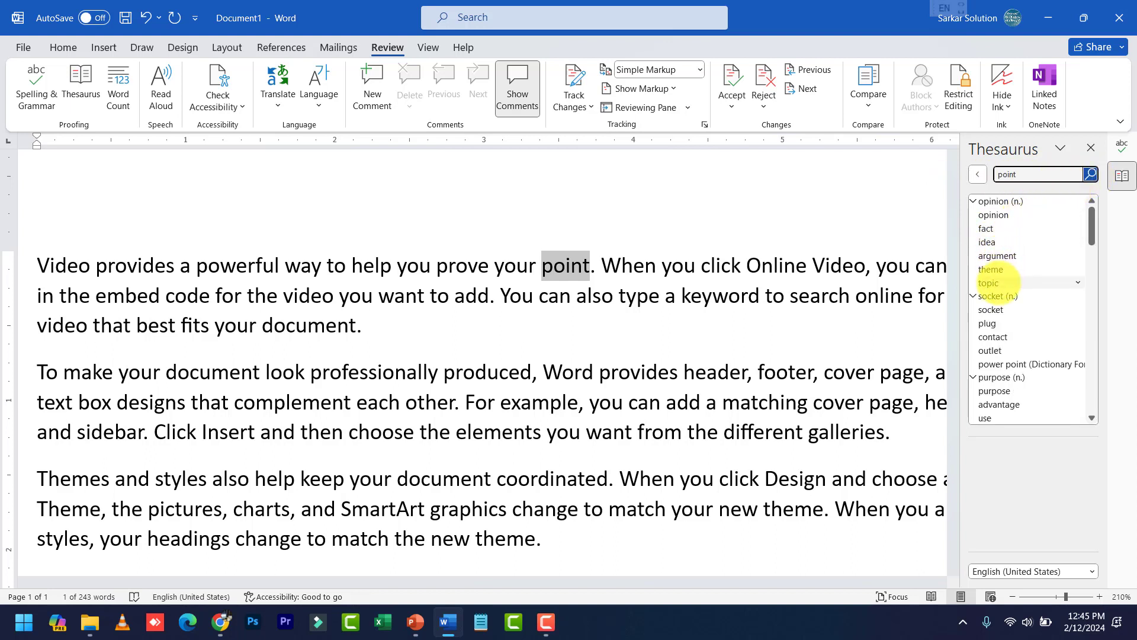
left_click(673, 274)
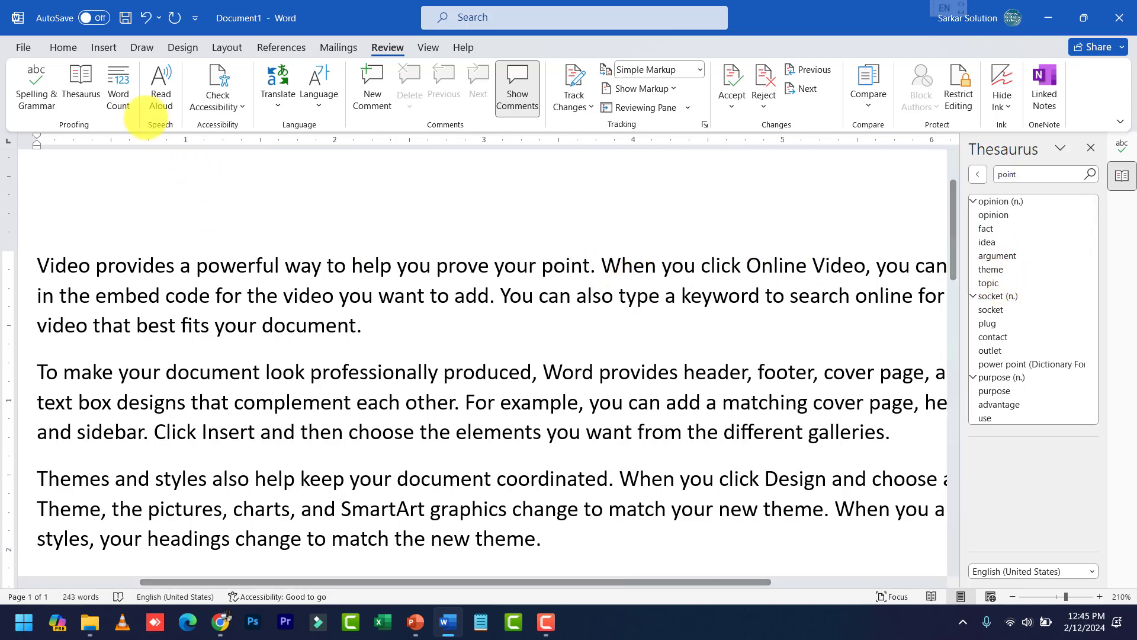
left_click(1088, 149)
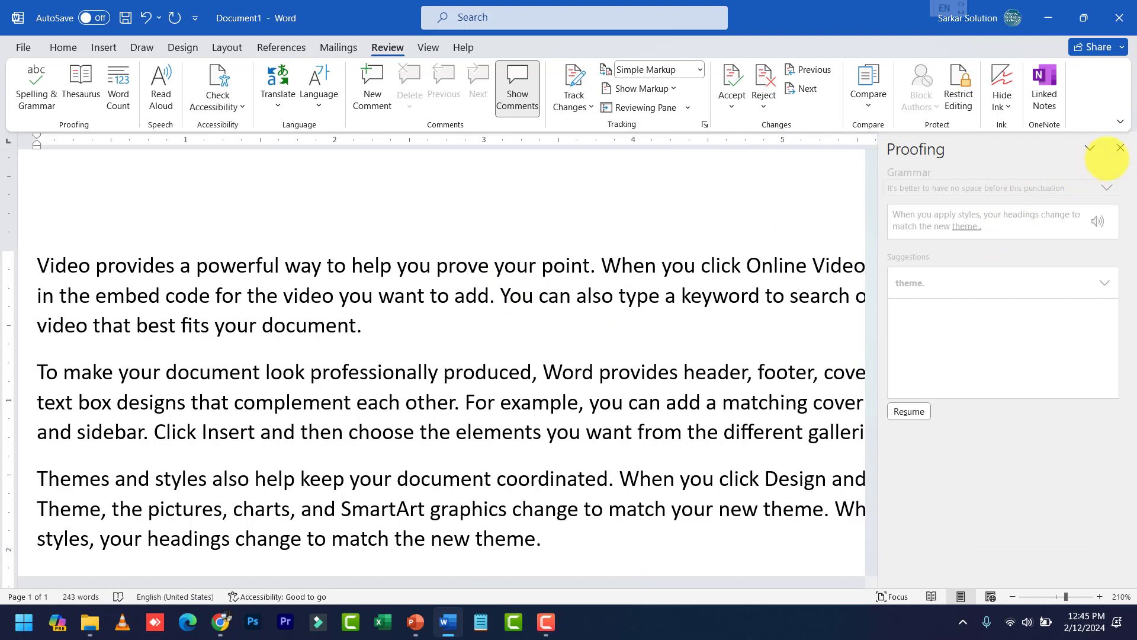
left_click(1120, 147)
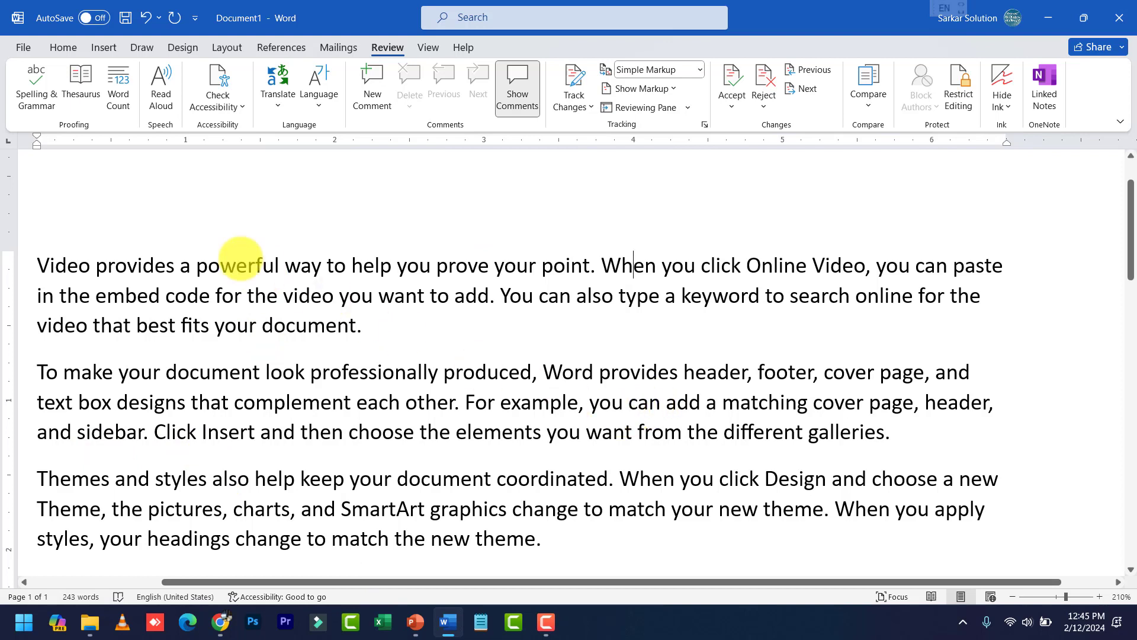
Check the Word Count statistics (243 words), excluding textboxes, footnotes and endnotes
left_click(118, 89)
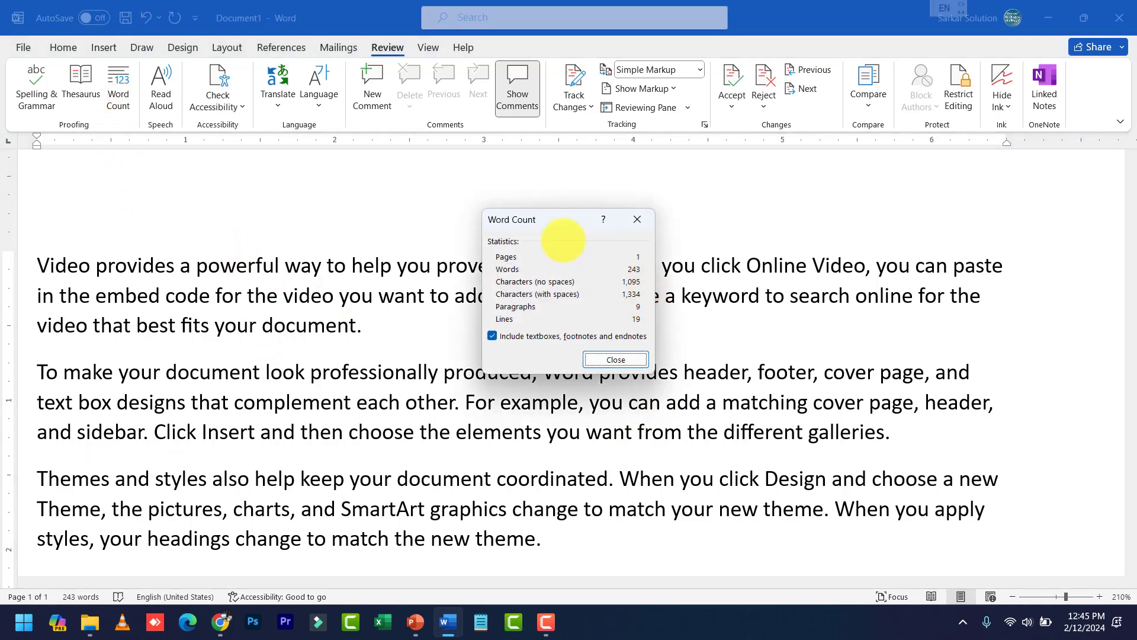
left_click_drag(520, 218, 685, 221)
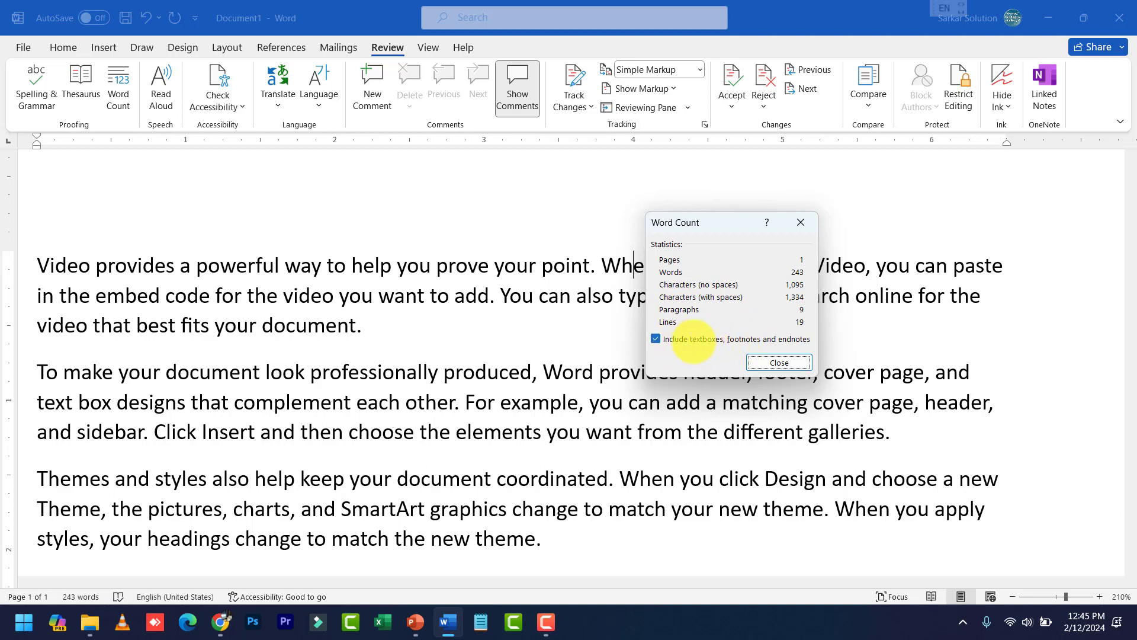
left_click(728, 339)
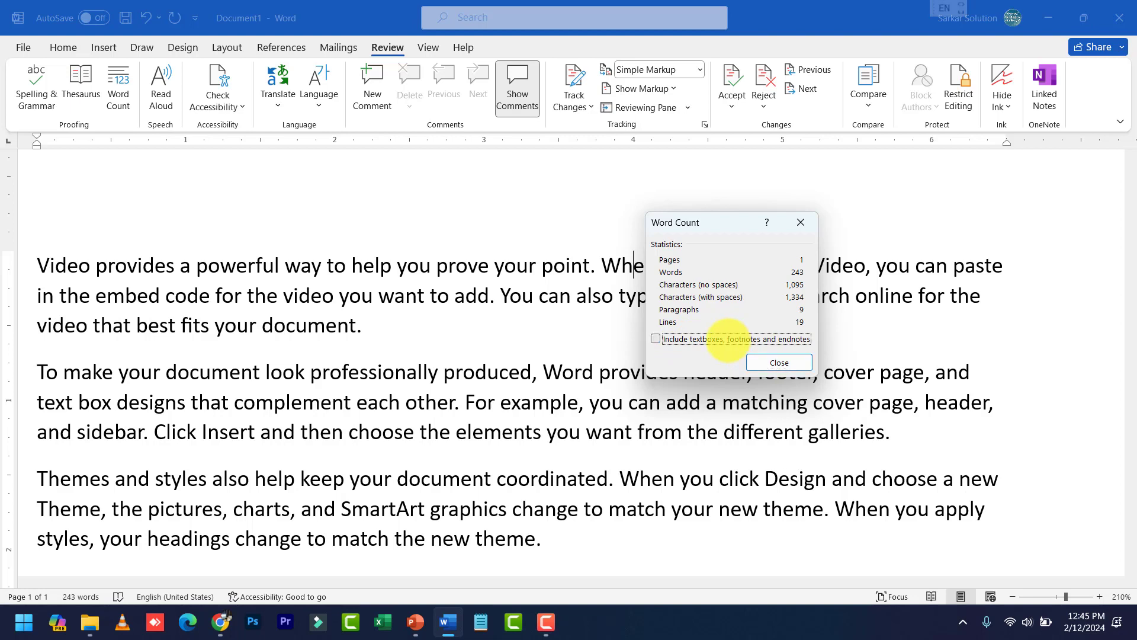
left_click(778, 364)
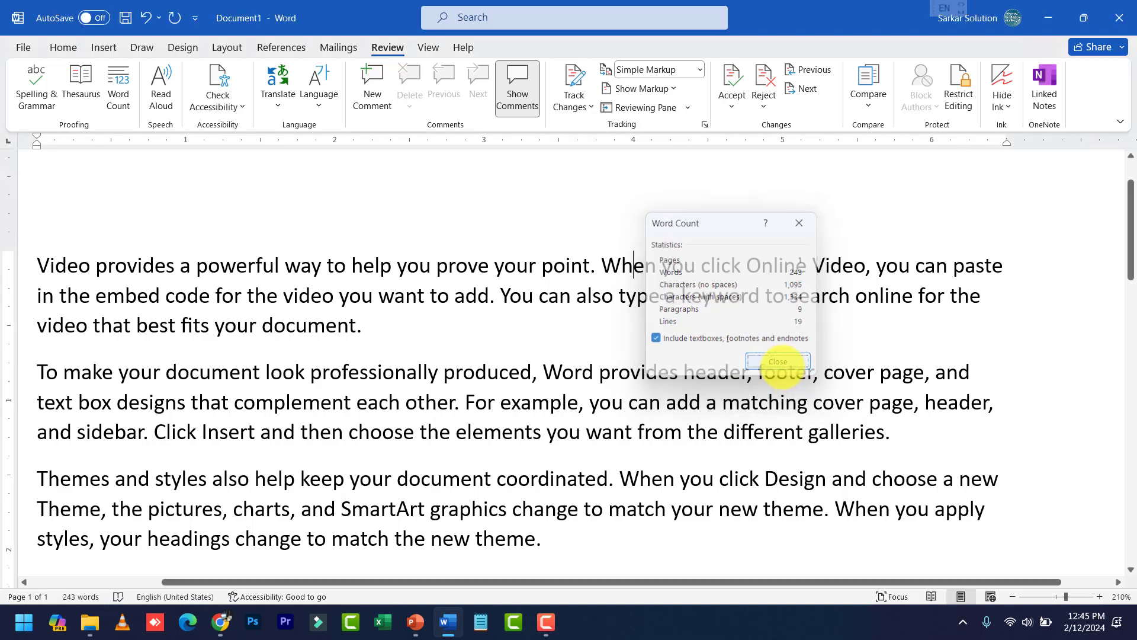
left_click(370, 330)
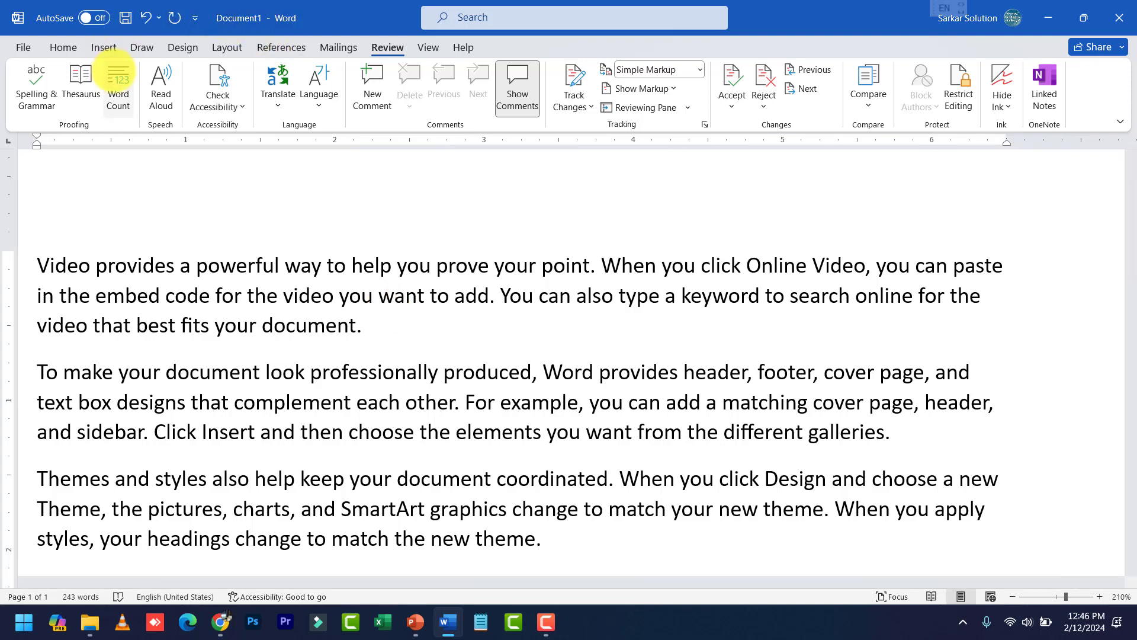
left_click(118, 83)
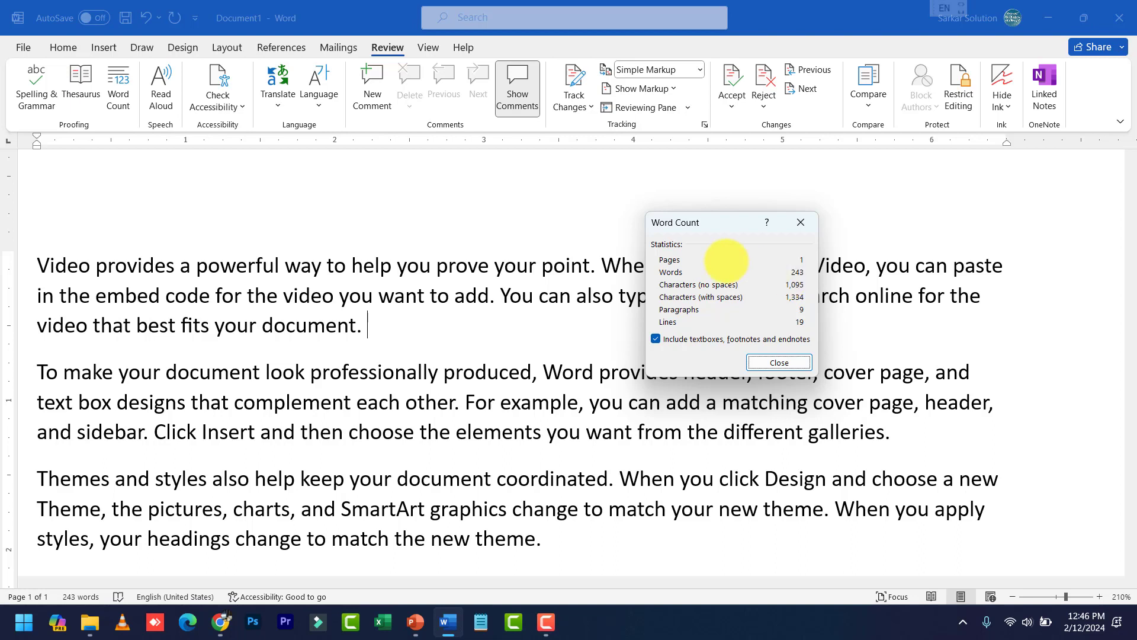
left_click(777, 362)
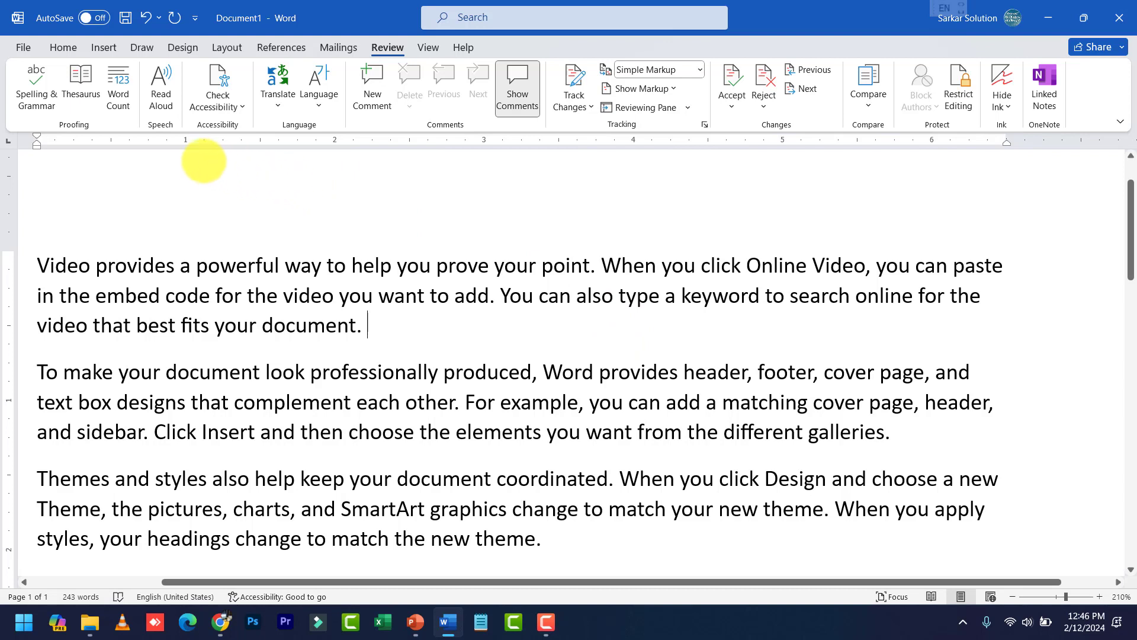
Have Read Aloud start reading the first paragraph
left_click(487, 402)
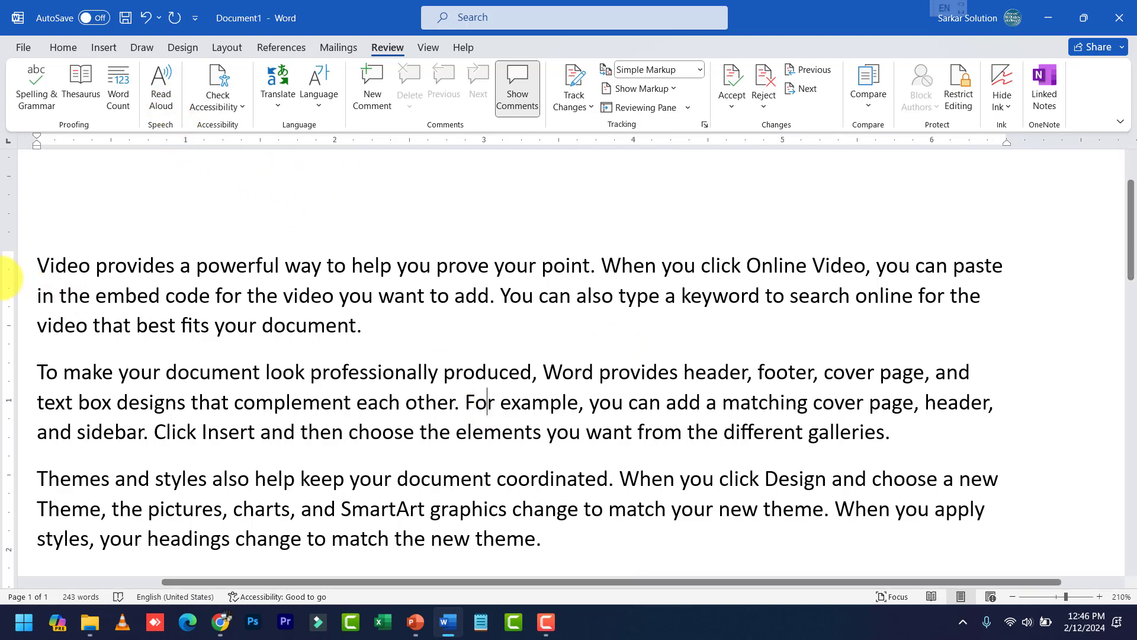
left_click(36, 267)
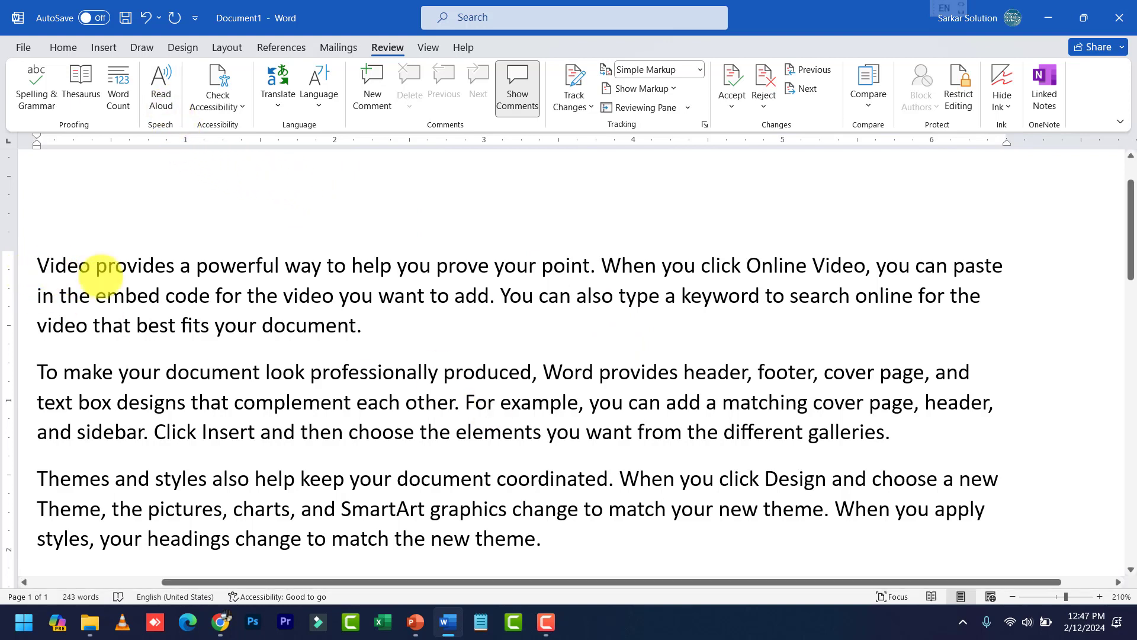
left_click(394, 318, "shift")
left_click(161, 95)
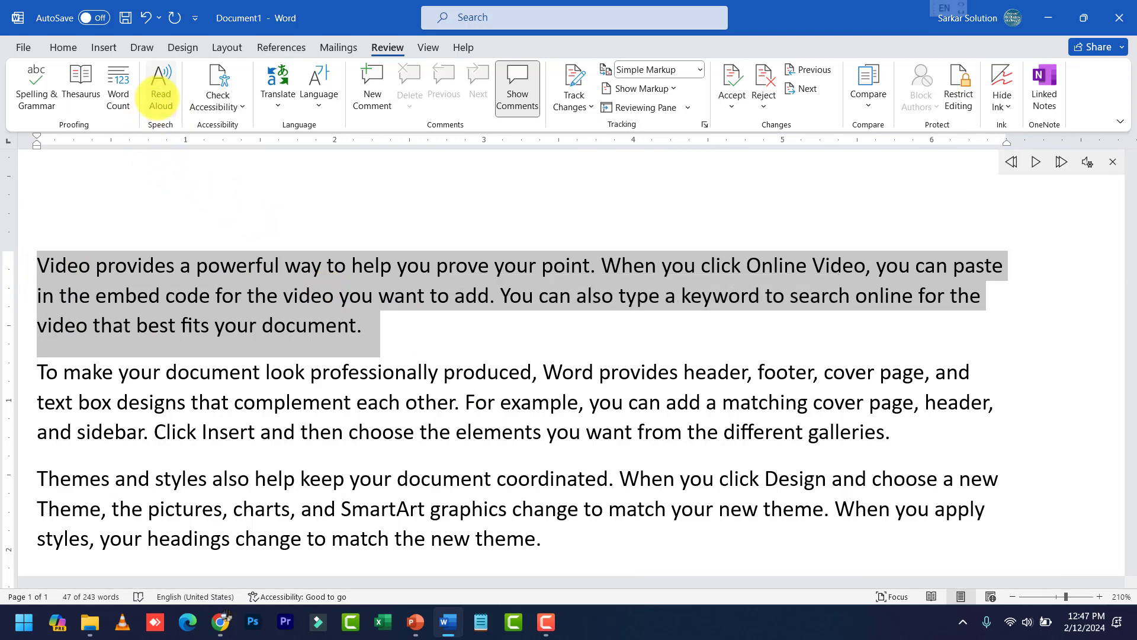
left_click(1036, 162)
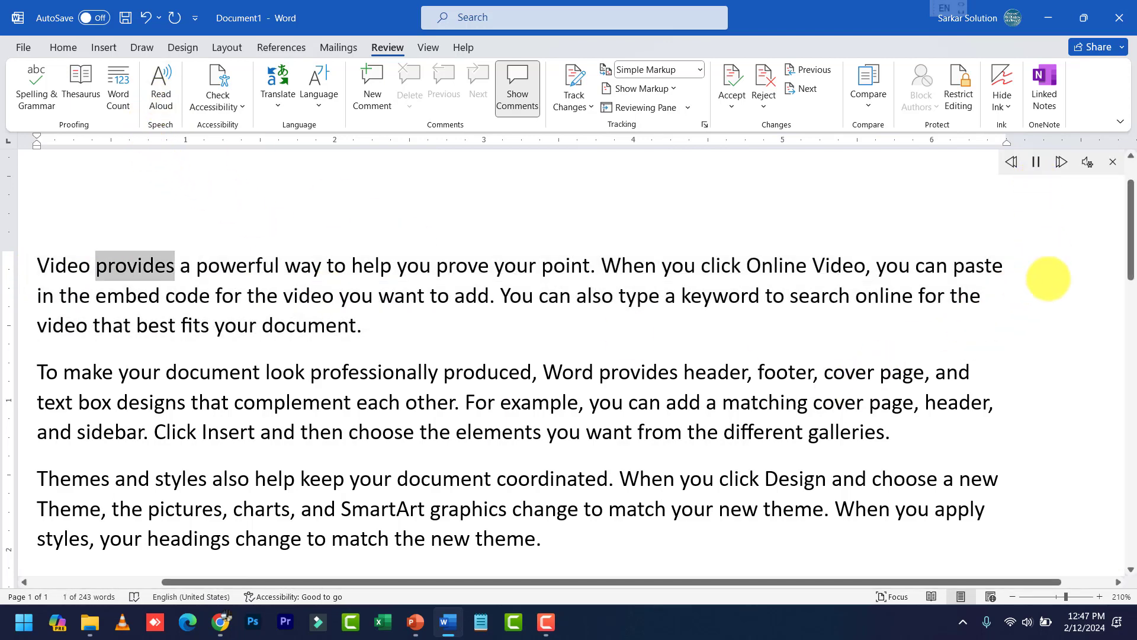
Switch the Windows sound output device to Mi TV
left_click(1028, 618)
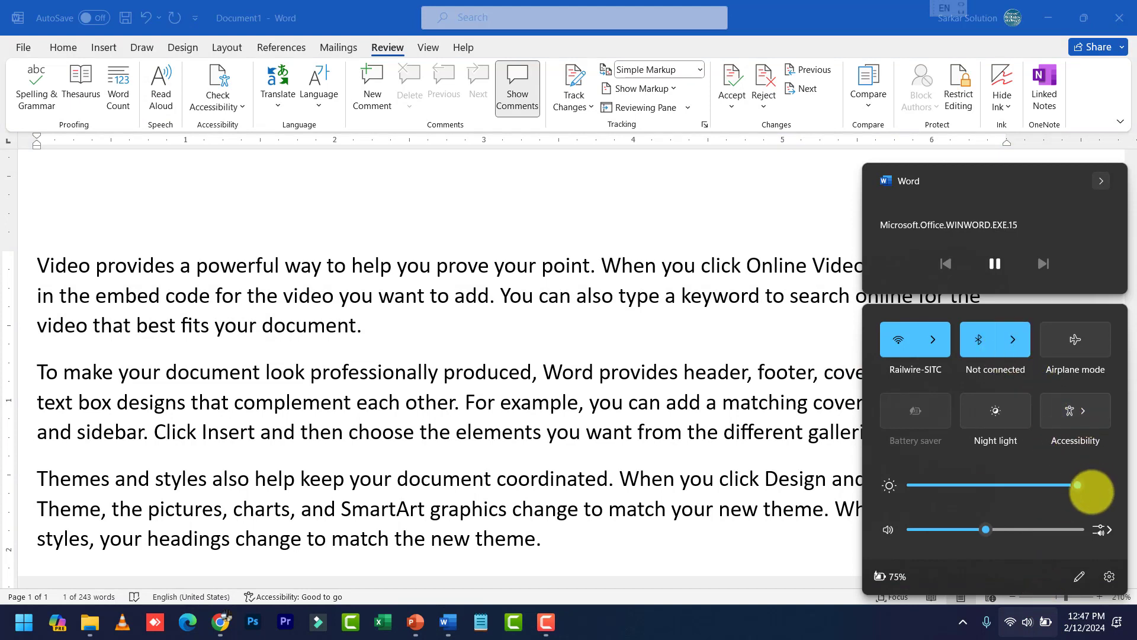
left_click(1106, 529)
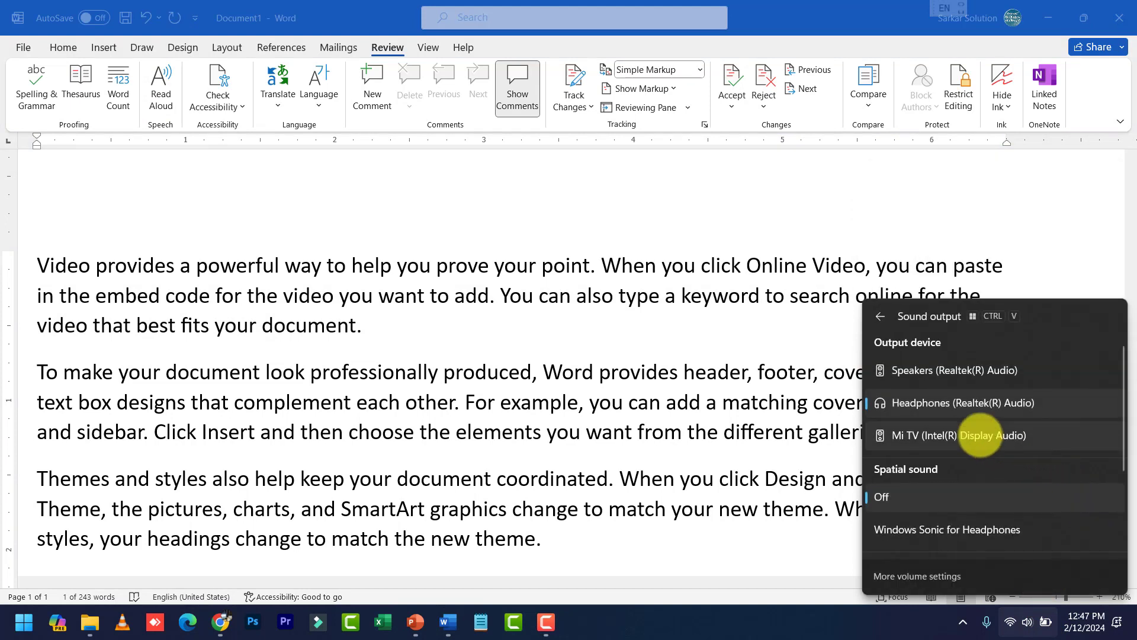
left_click(980, 435)
left_click(723, 431)
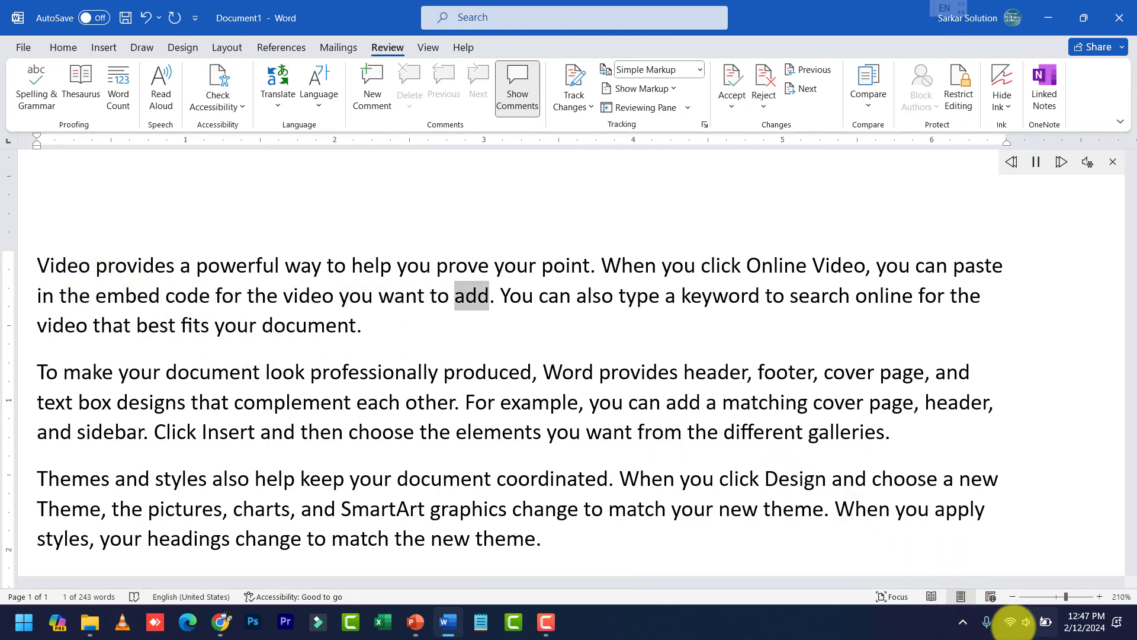
left_click(1014, 622)
left_click(659, 355)
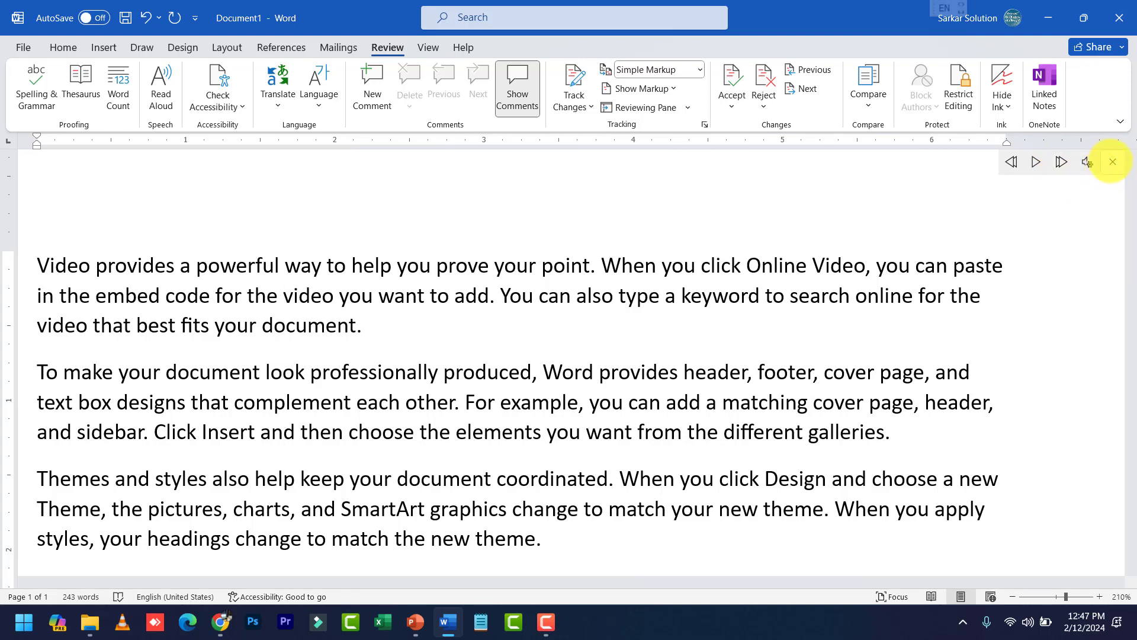
Close the Read Aloud controls and reselect the first paragraph
left_click(1112, 162)
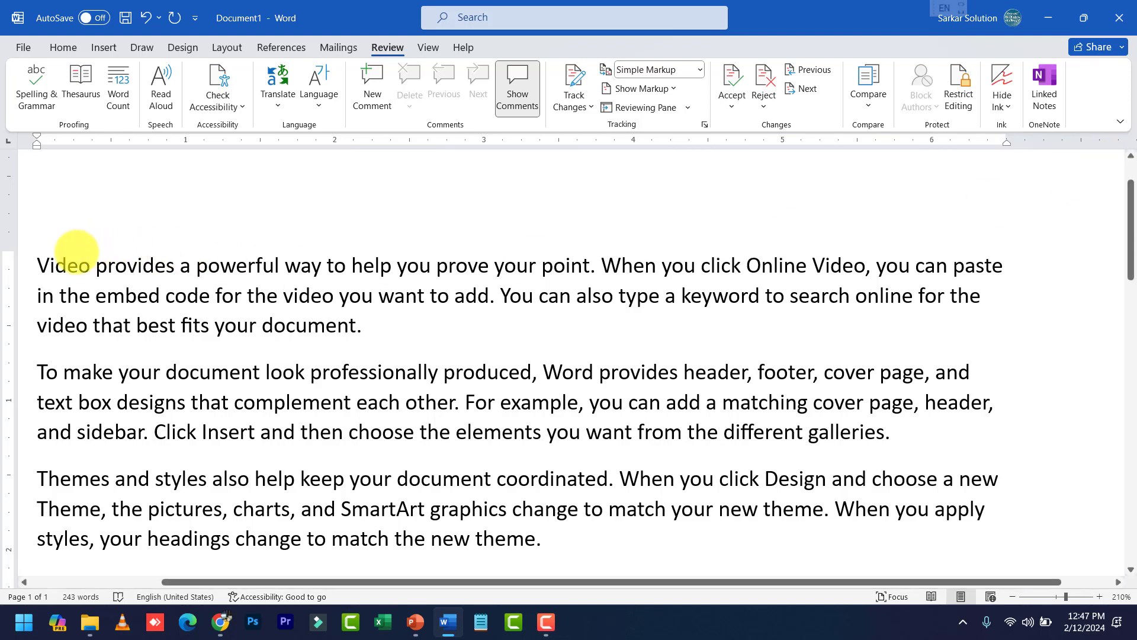
left_click_drag(35, 264, 379, 323)
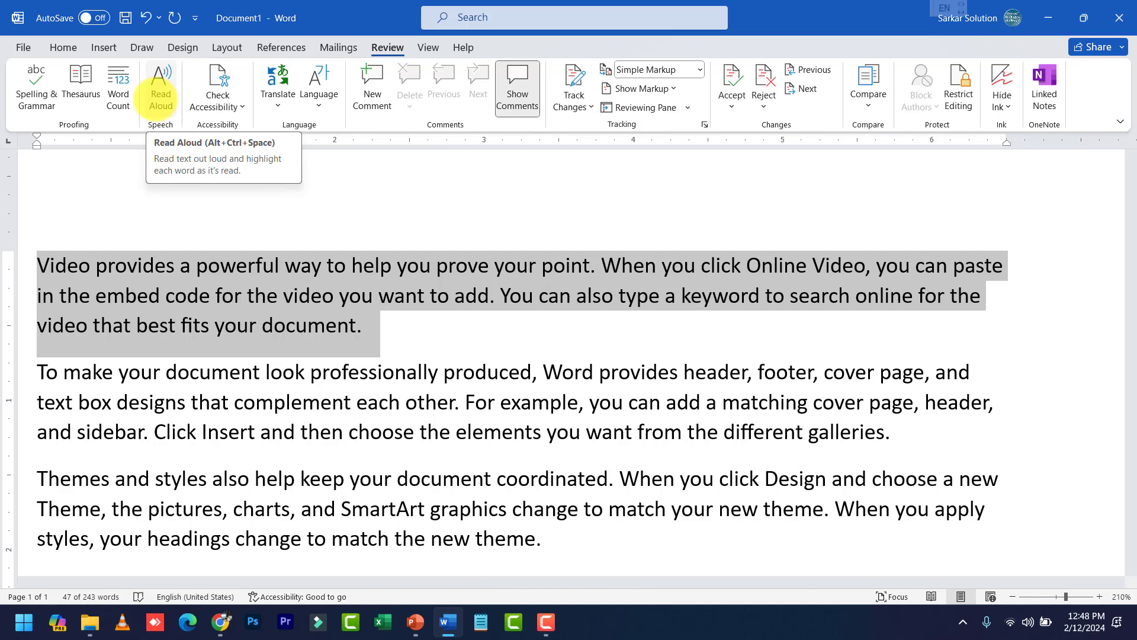
left_click(376, 317)
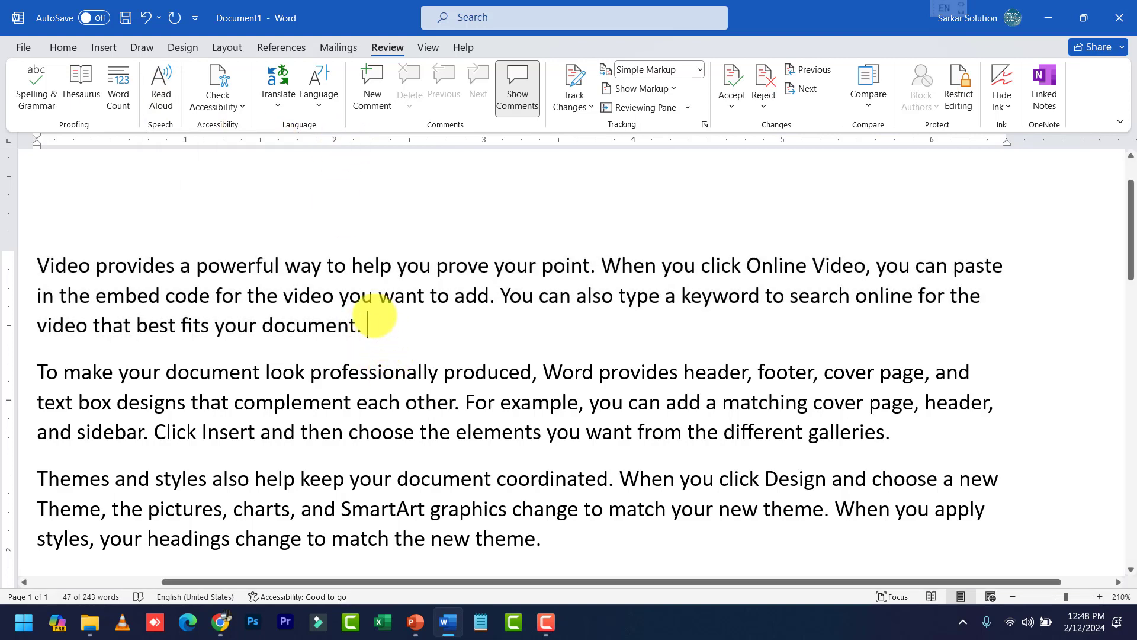
Glance at the Check Accessibility list, then show the Translate dropdown choices
left_click(231, 104)
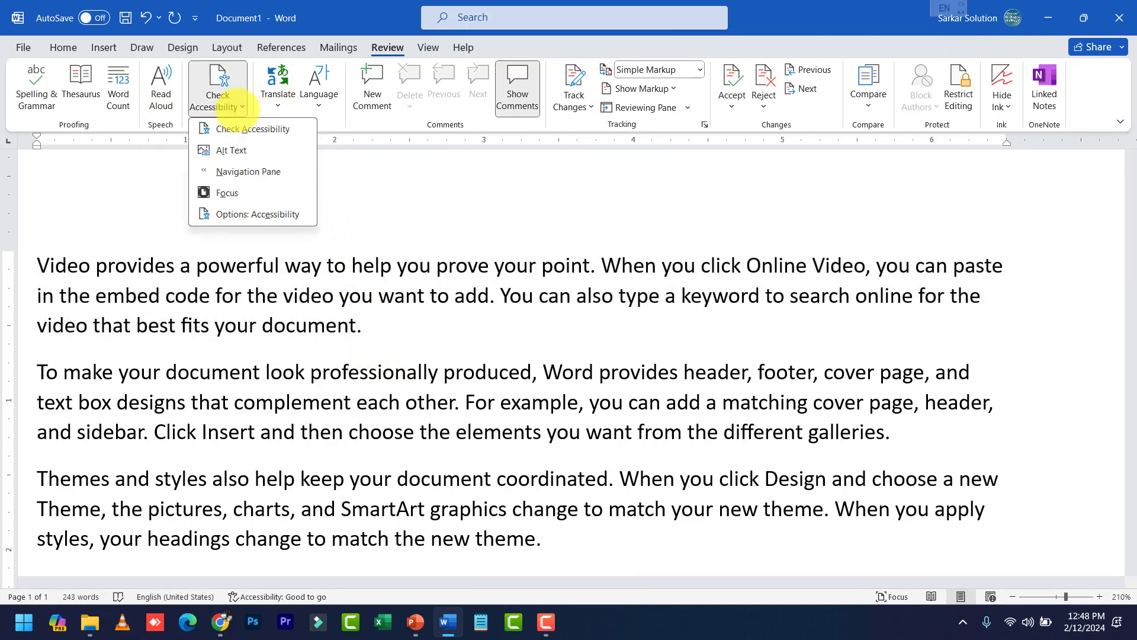
left_click(227, 98)
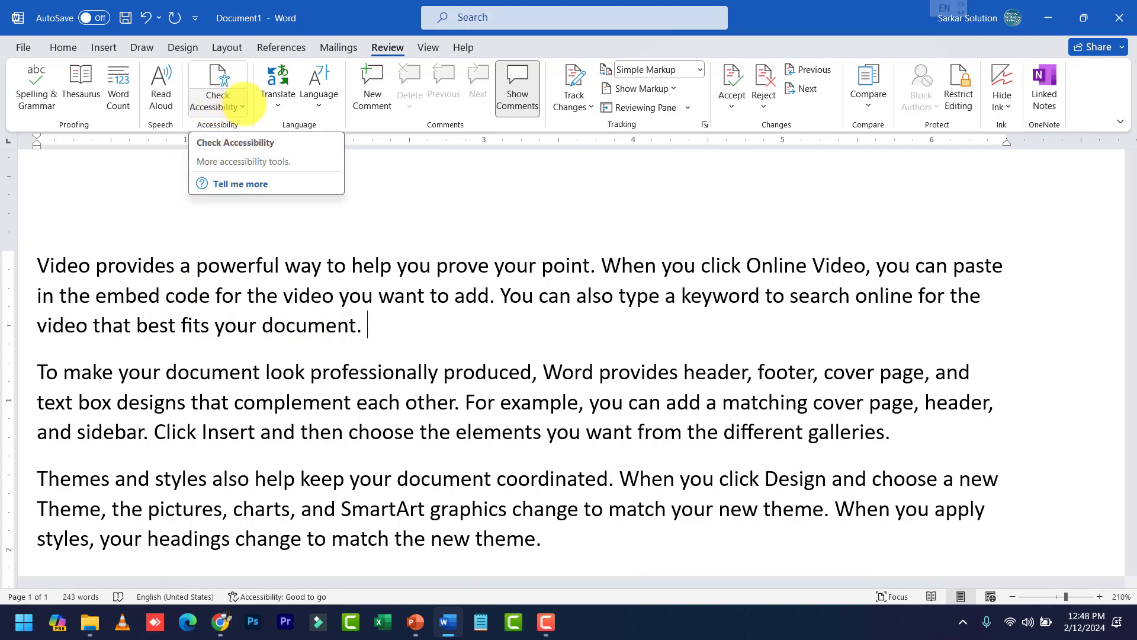
left_click(278, 100)
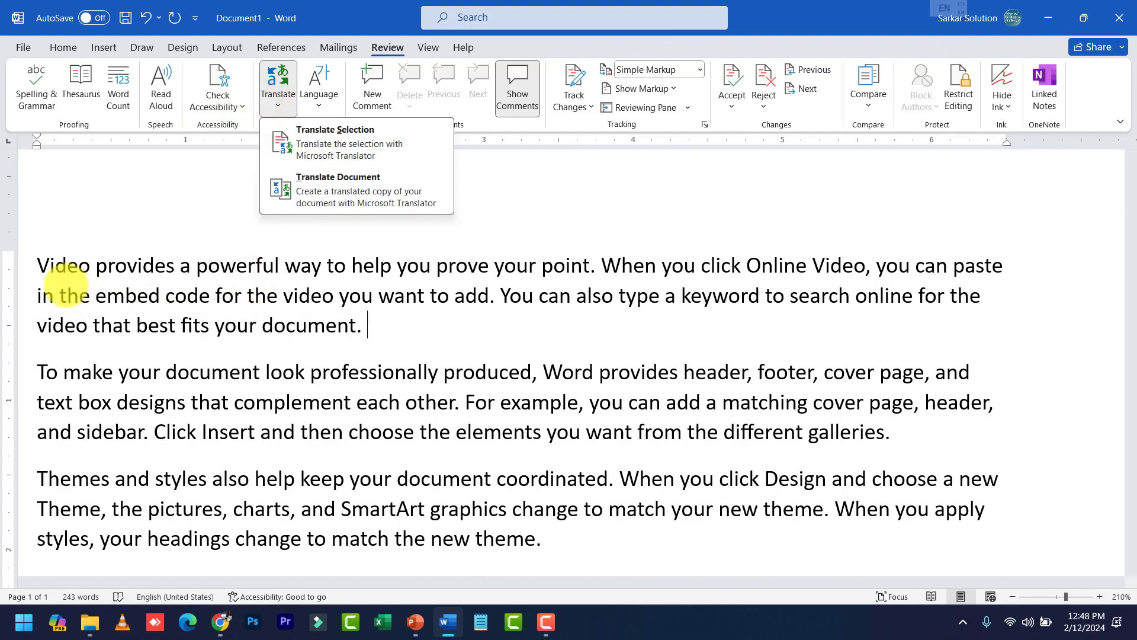
Select the first paragraph and choose Translate Selection
left_click(41, 264)
left_click(39, 265)
left_click_drag(39, 264, 406, 322)
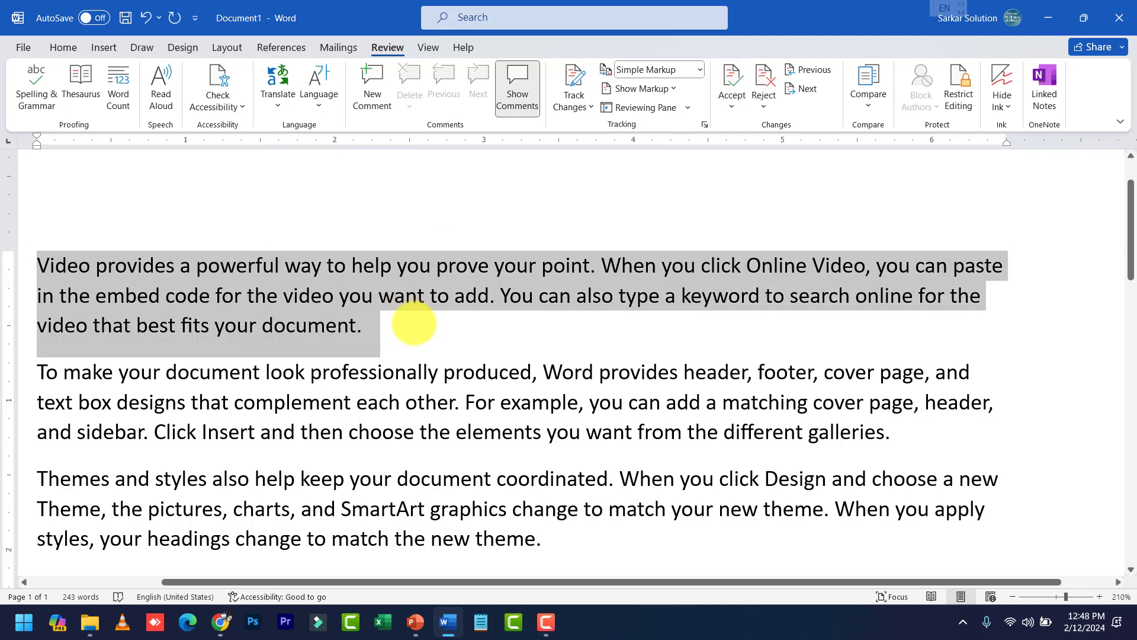
left_click(278, 97)
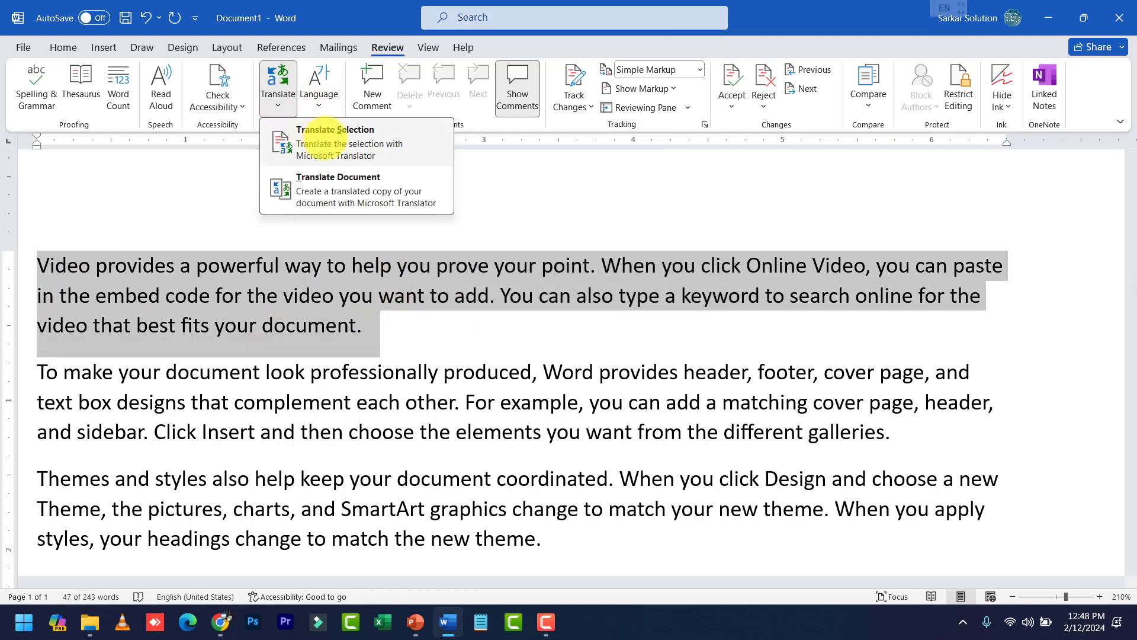
left_click(324, 138)
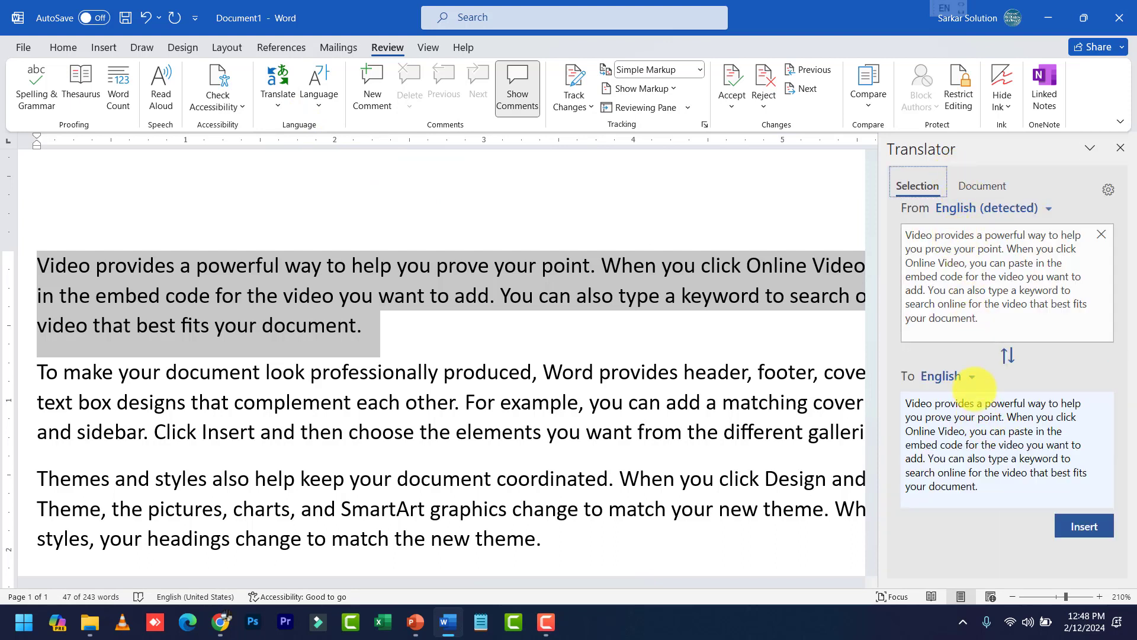
Preview the paragraph translated into Hindi, then close the Translator pane without inserting it
left_click(971, 377)
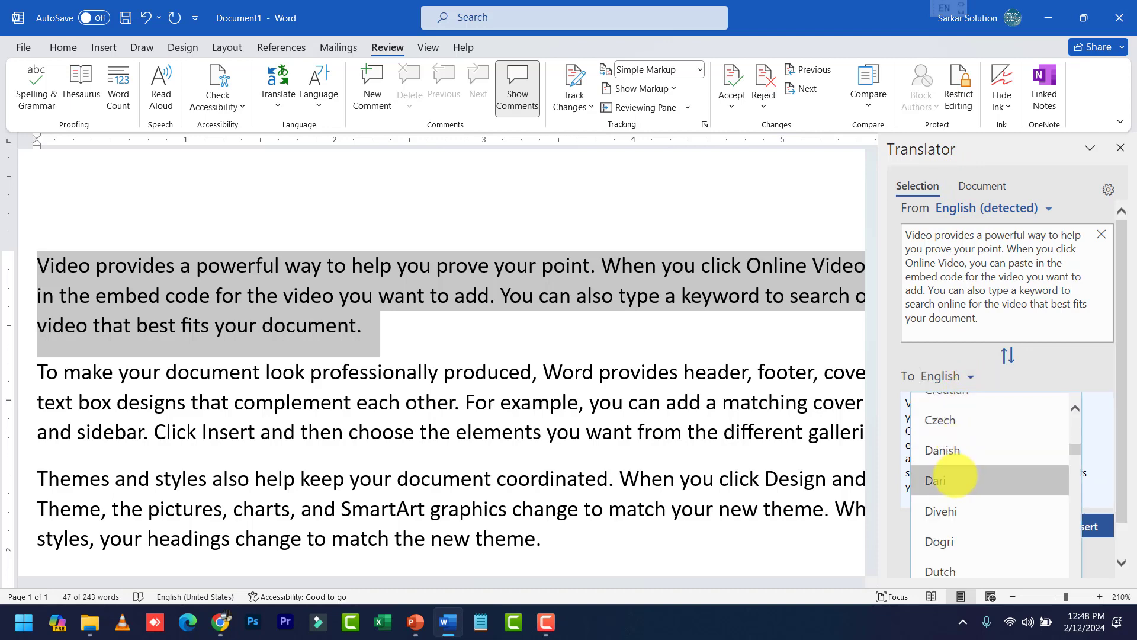
scroll(950, 474, "down", 1)
type("hind")
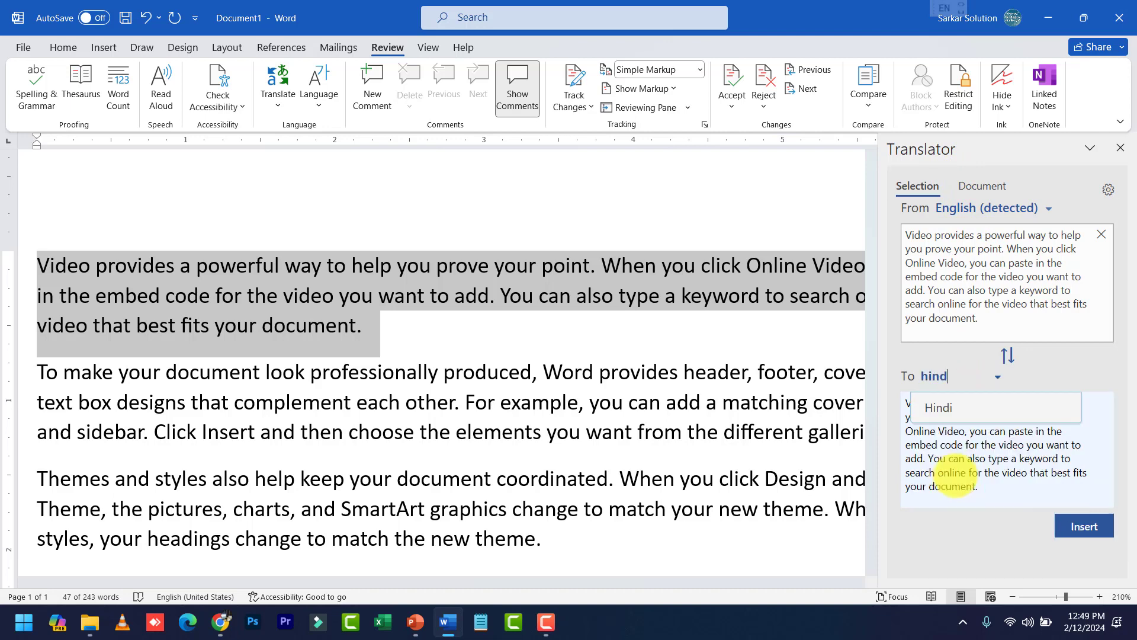
left_click(946, 408)
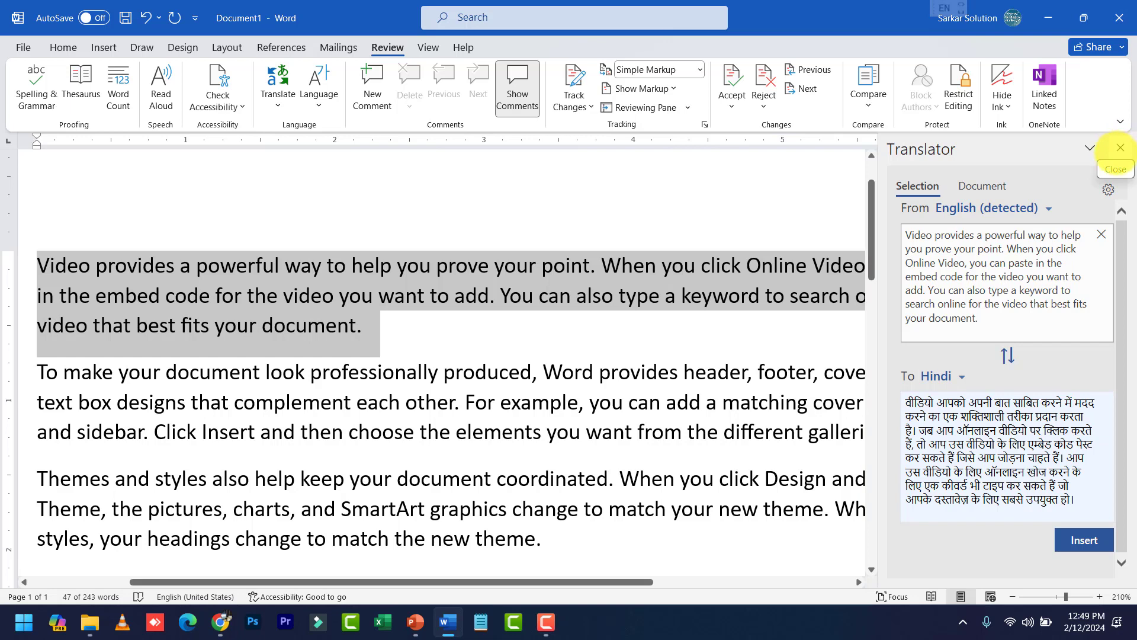
left_click(1120, 147)
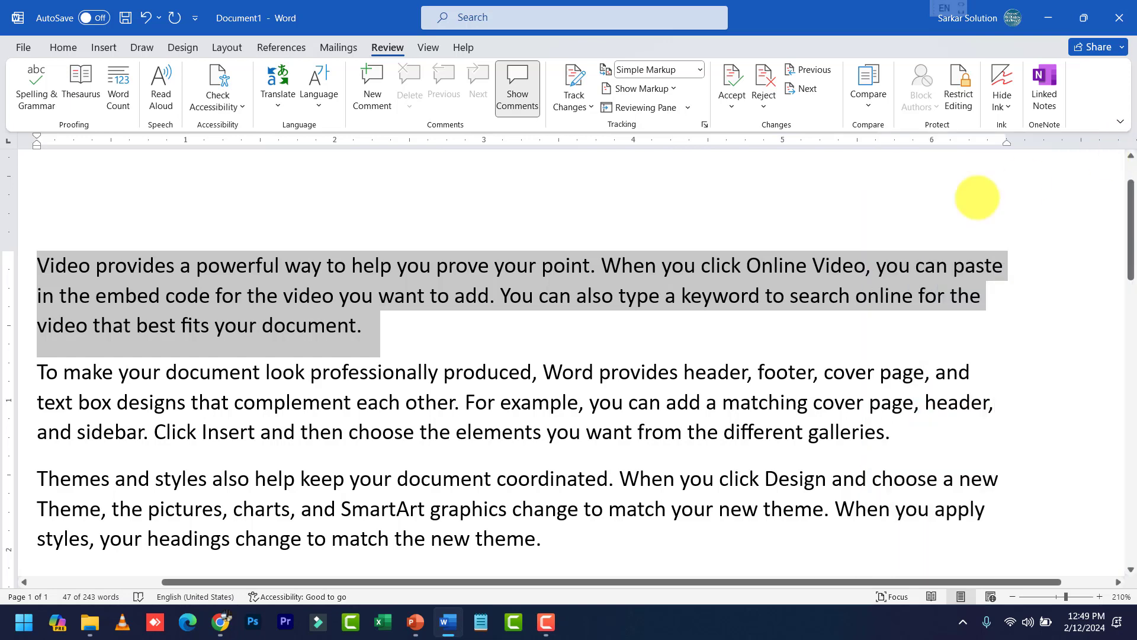
left_click(276, 100)
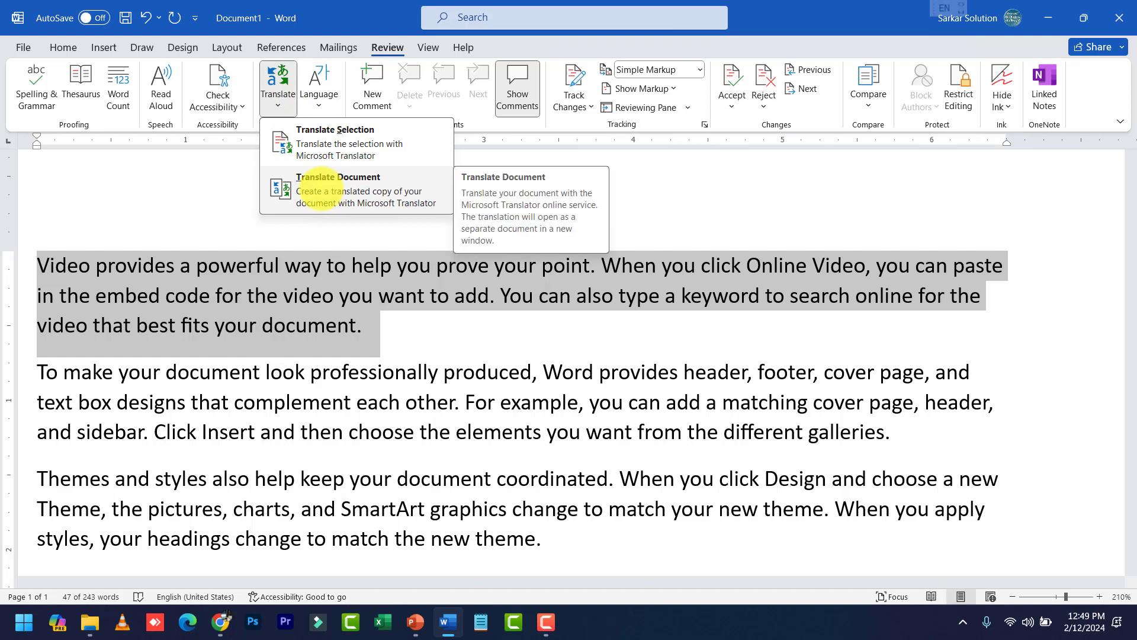
left_click(308, 190)
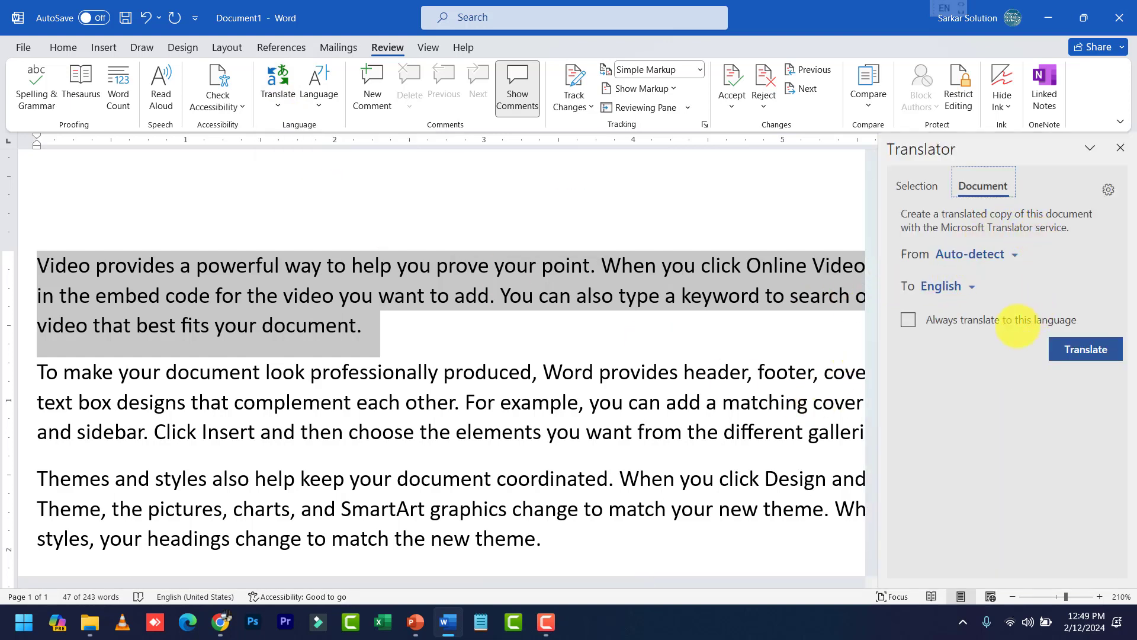
left_click(968, 285)
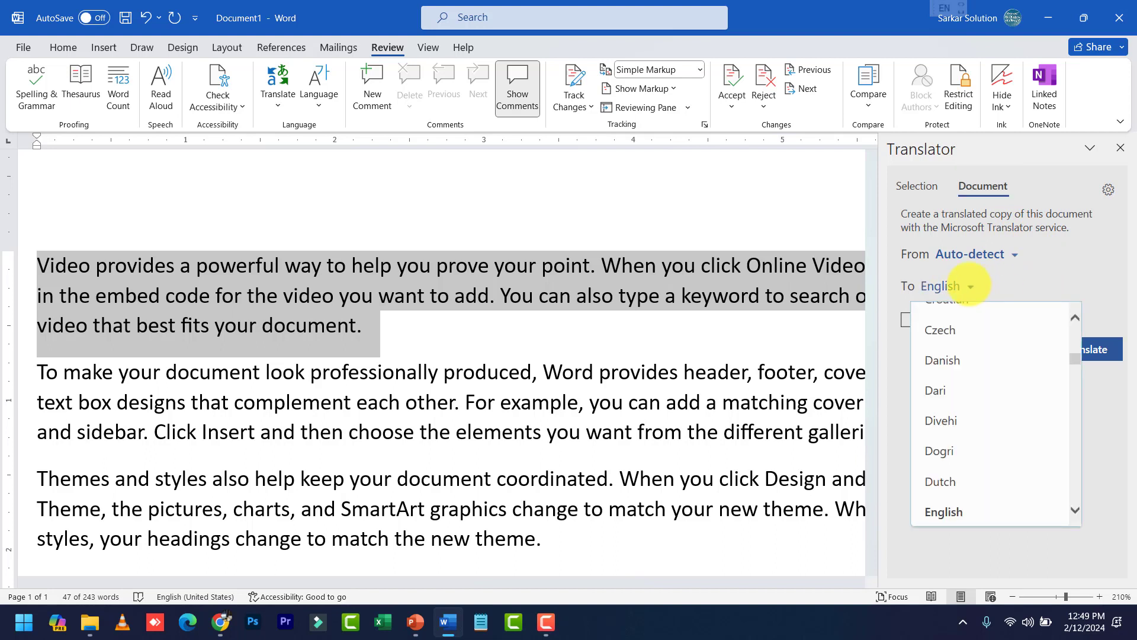
left_click(968, 286)
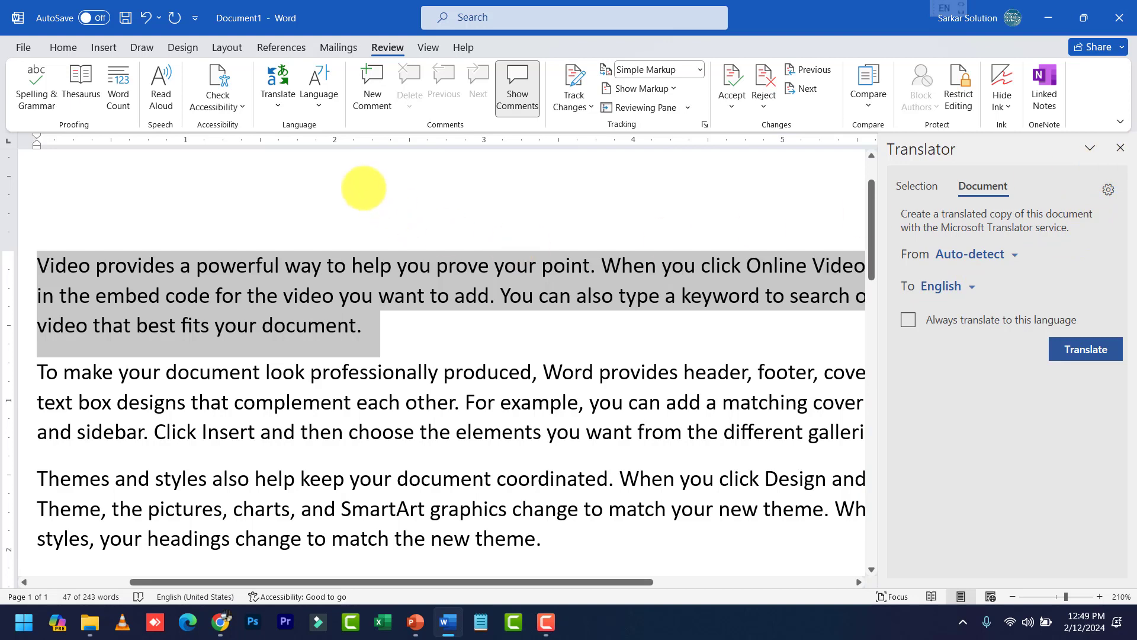
left_click(483, 335)
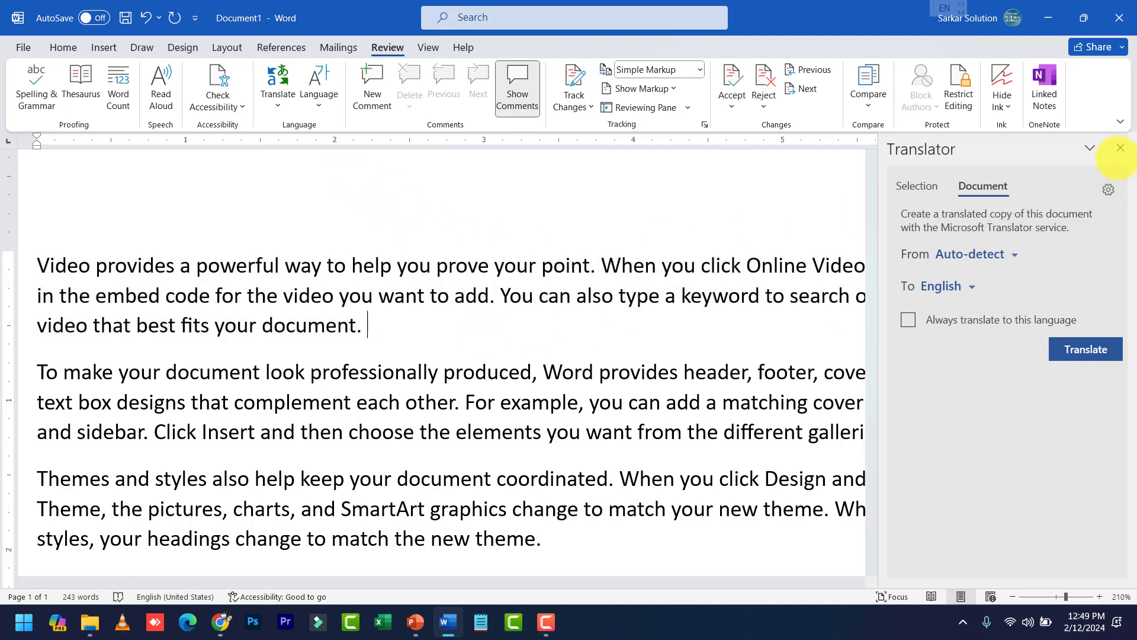
left_click(1120, 148)
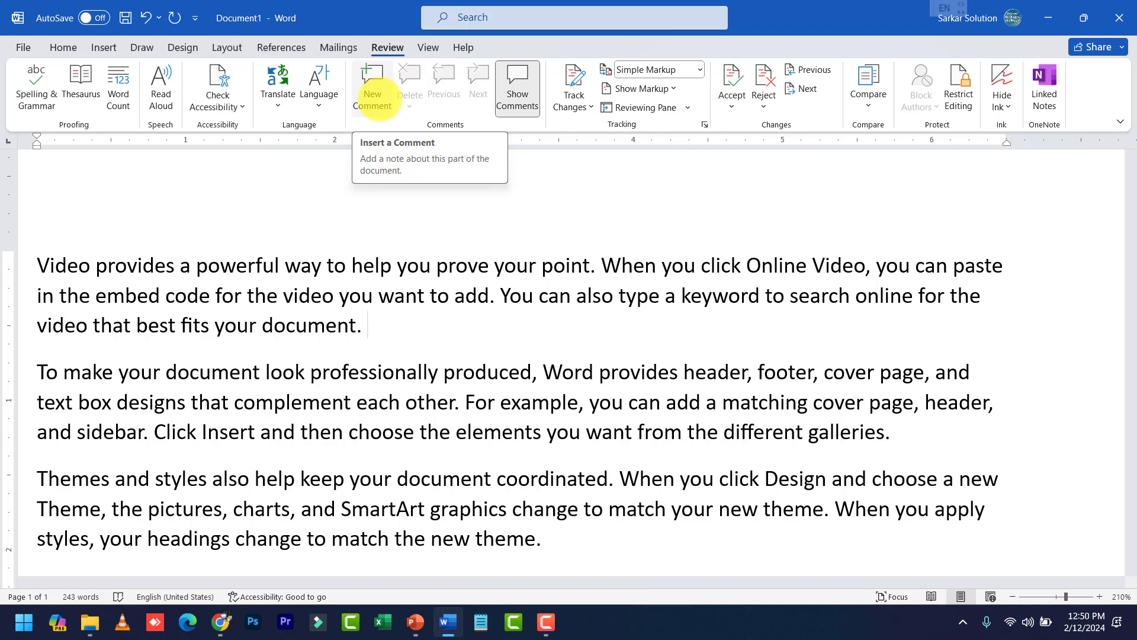
Add the word 'Cwa' after 'document.' at the end of the first paragraph and select it
scroll(439, 329, "down", 2)
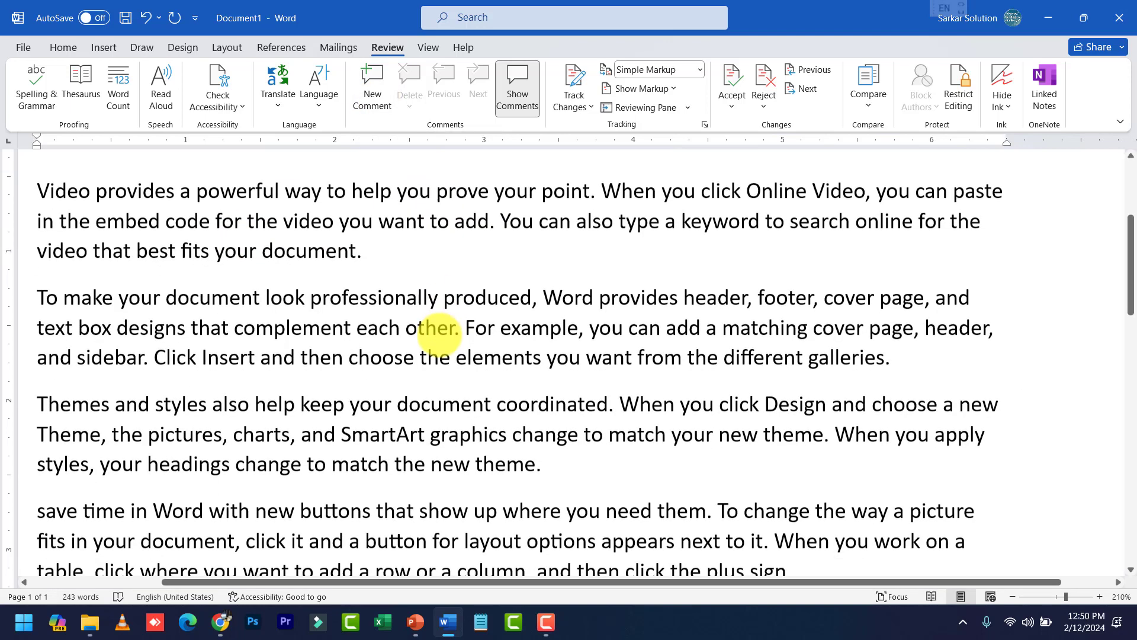
scroll(439, 329, "down", 2)
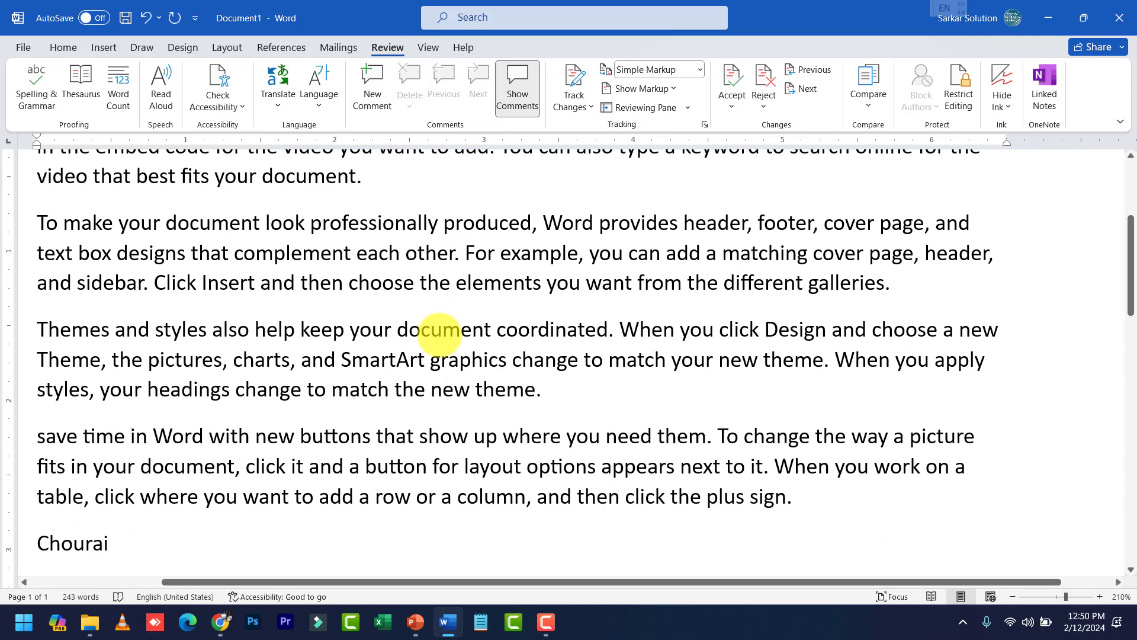
scroll(373, 296, "up", 4)
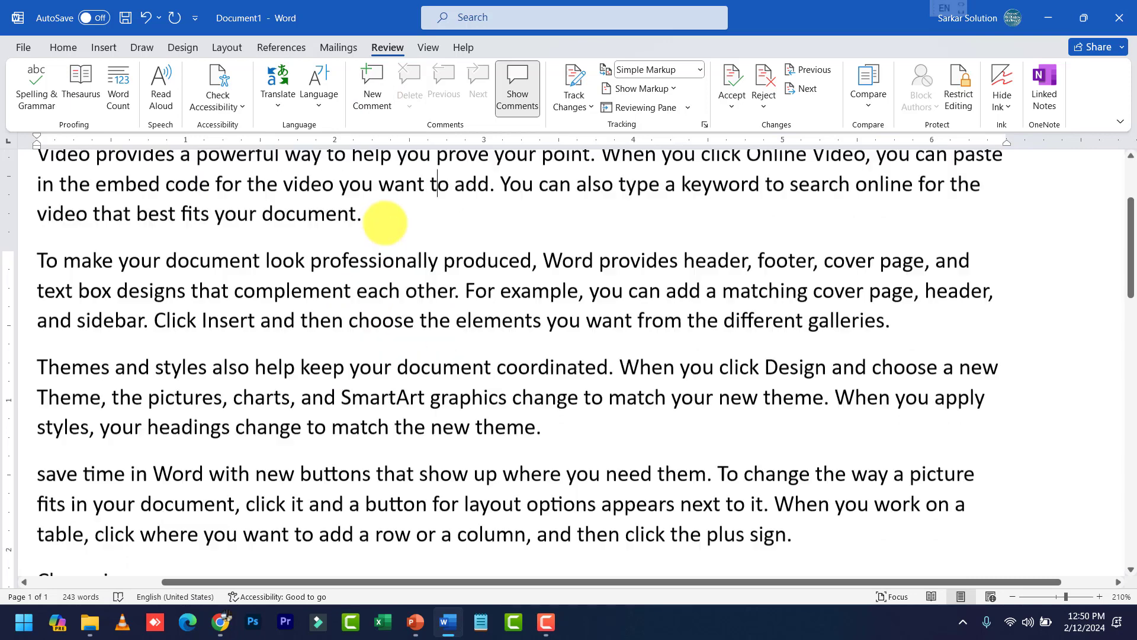
left_click(379, 329)
type("cwa")
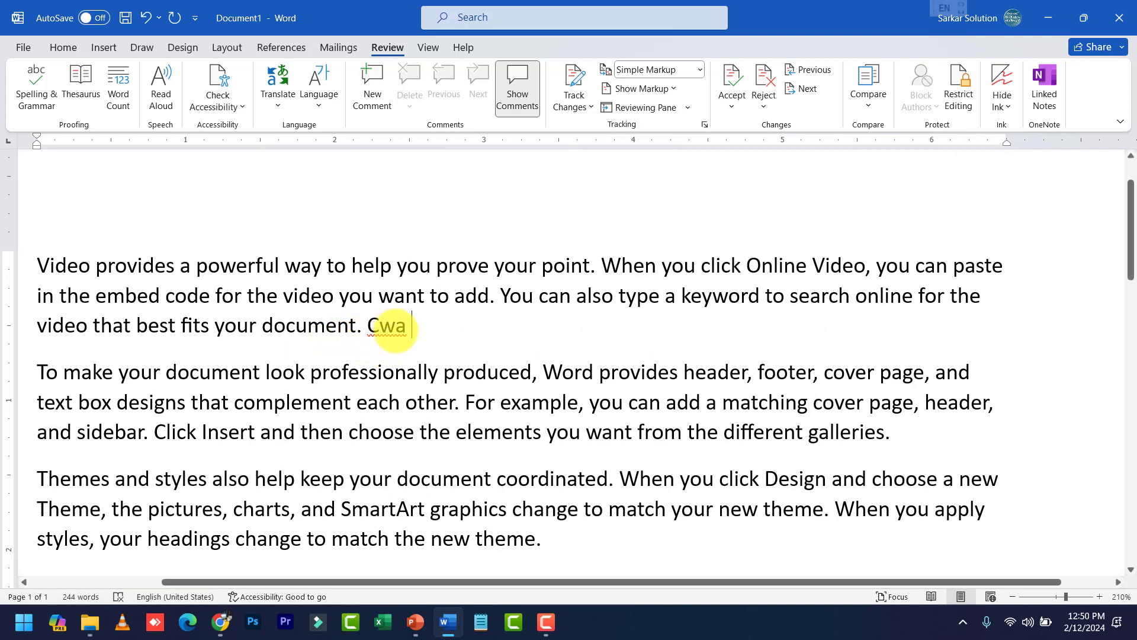
double_click(381, 325)
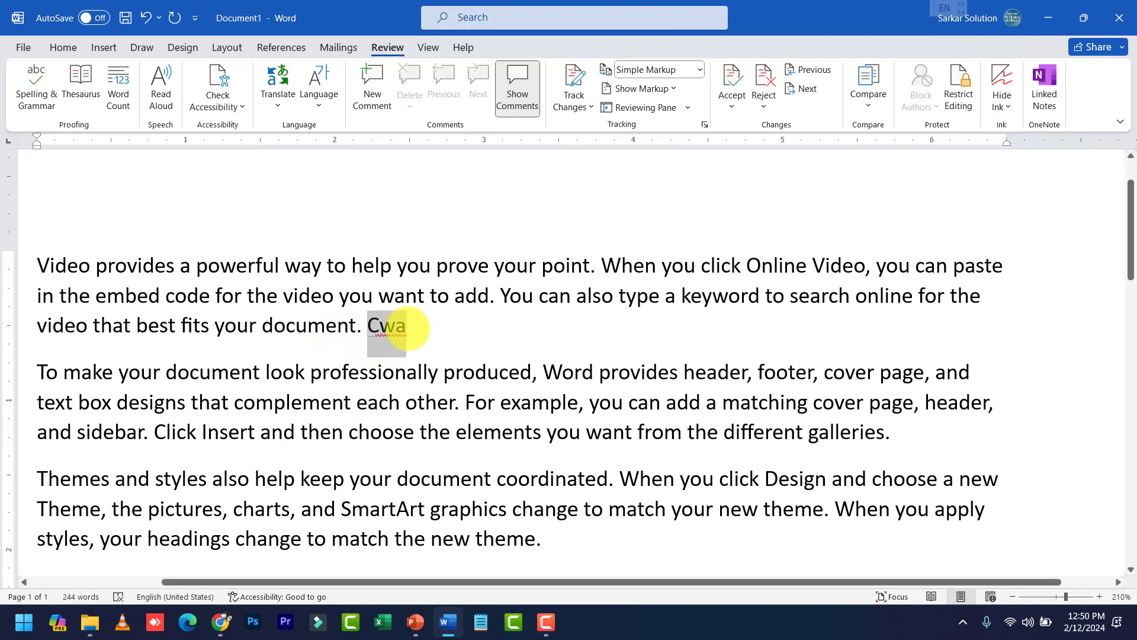
Comment 'Cwa full form is Chhindwara, This is B' on Cwa, then hide comments to margin markers
left_click(370, 89)
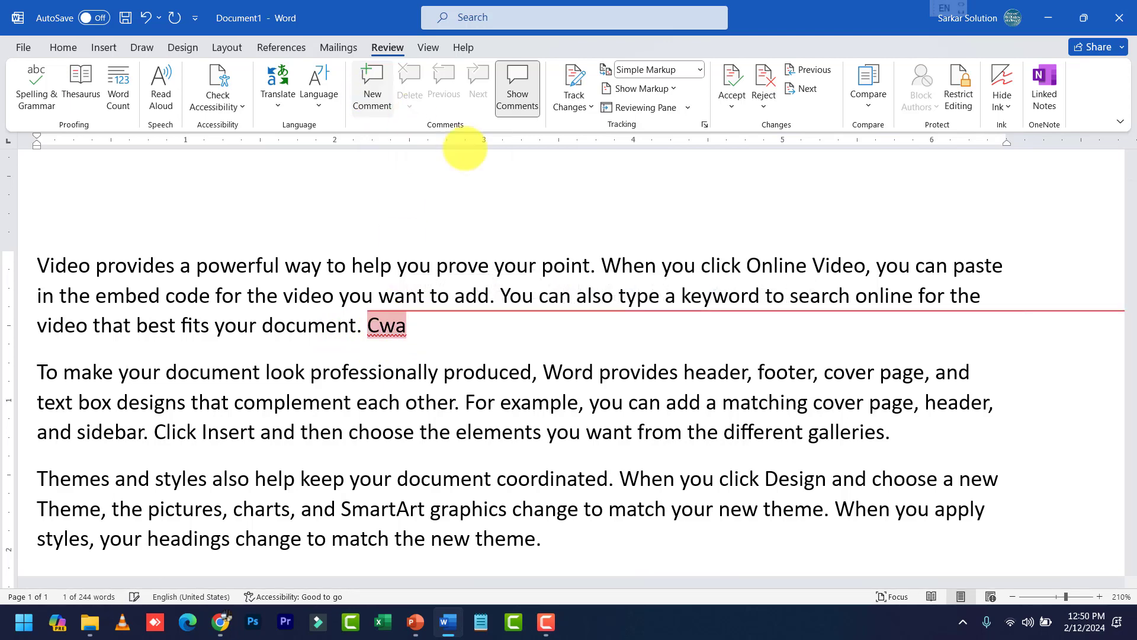
scroll(864, 330, "down", 4, "ctrl")
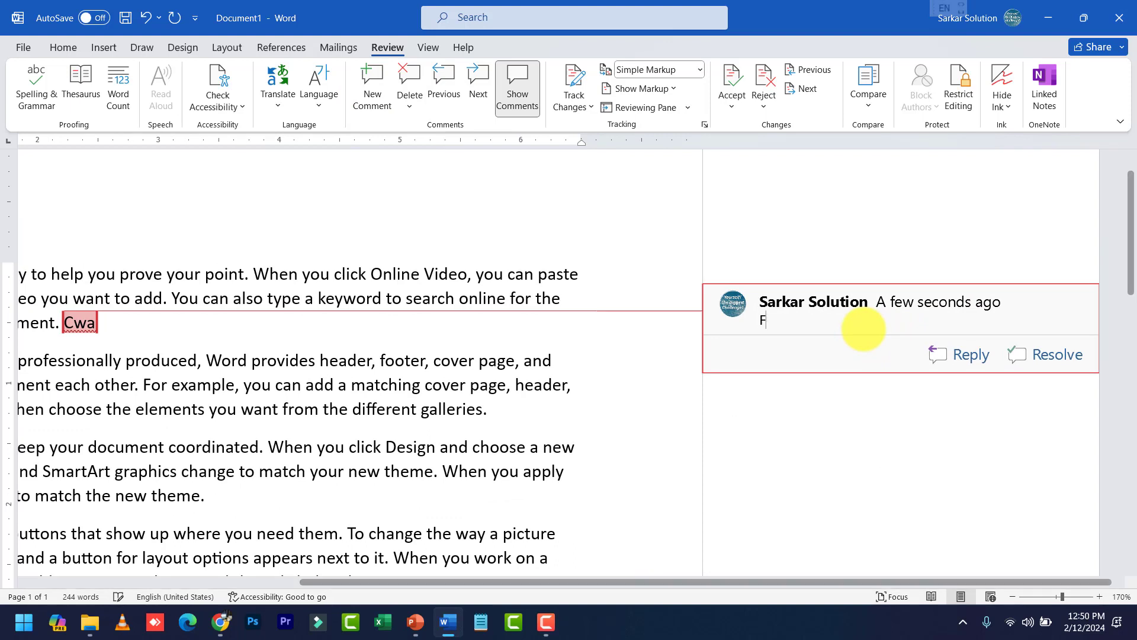
type("Cwa ")
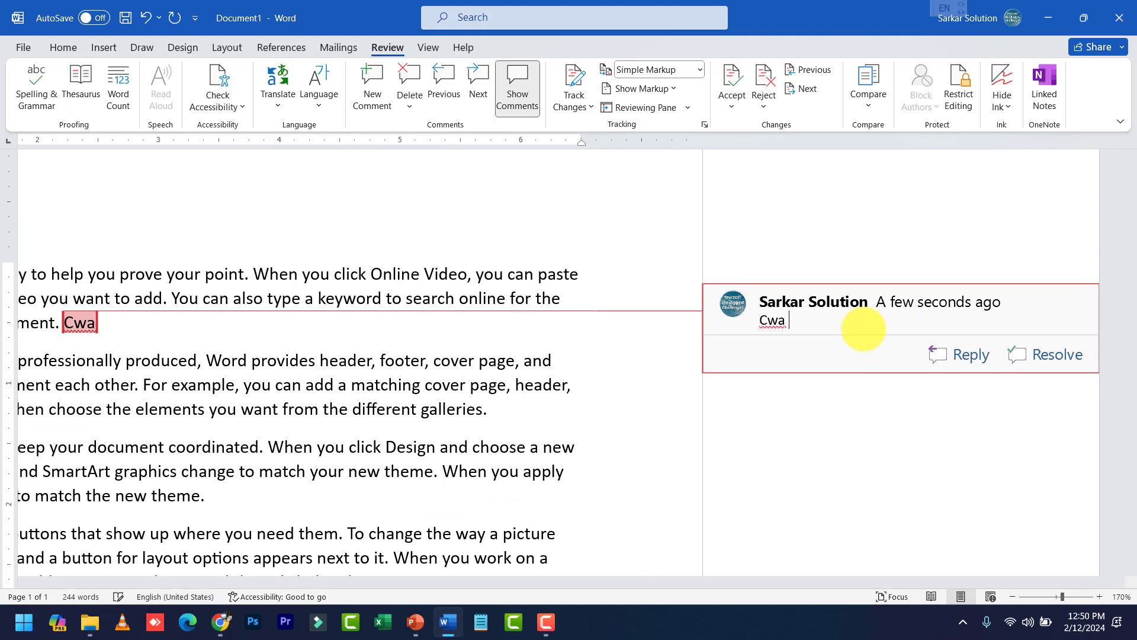
type("full form is Chhindw")
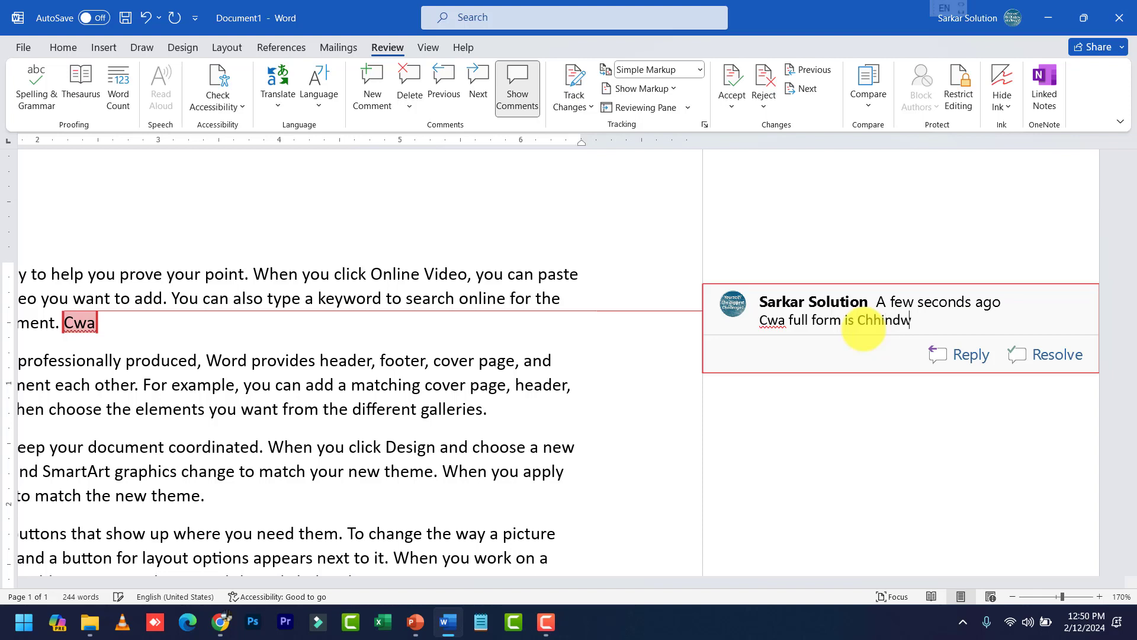
type("ara, This is Big")
key("BackSpace")
key("BackSpace")
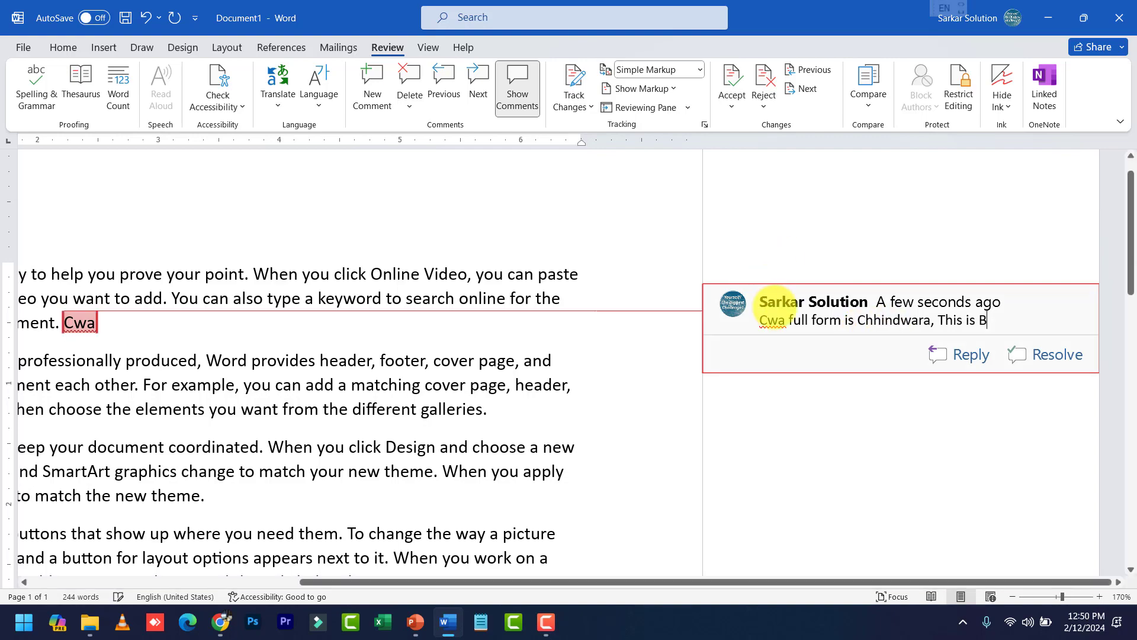
scroll(769, 303, "down", 4)
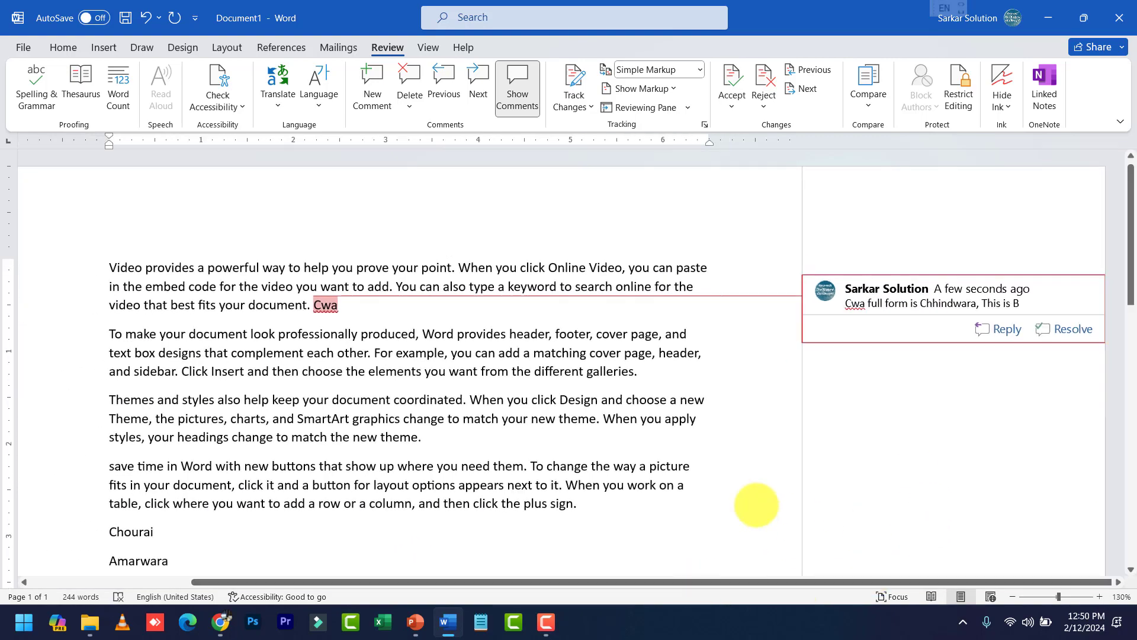
left_click(342, 305)
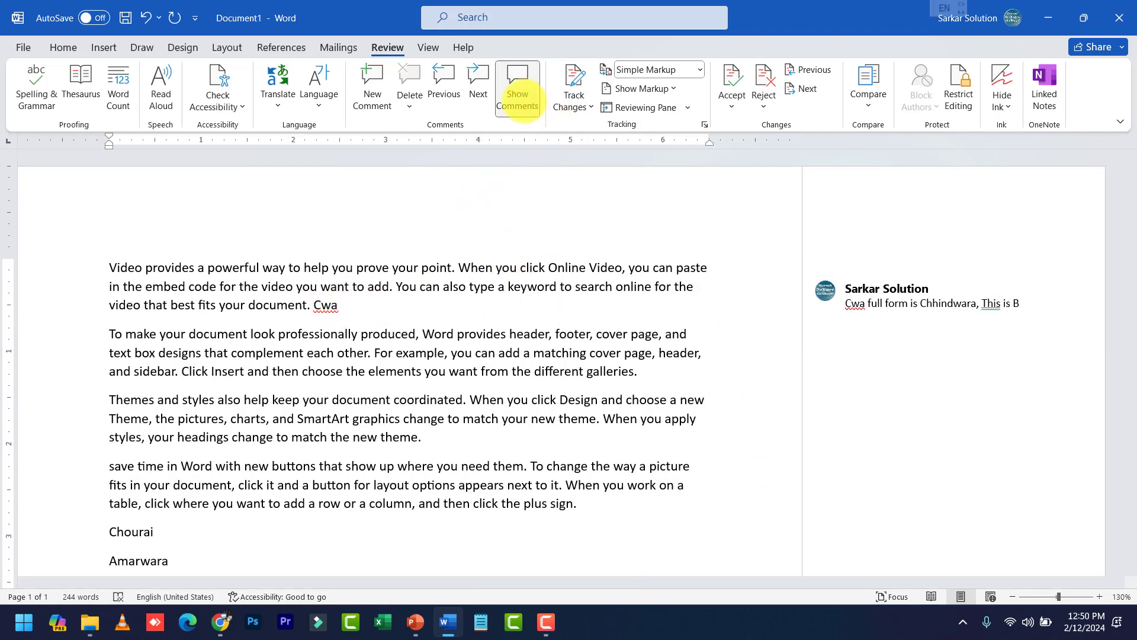
left_click(517, 101)
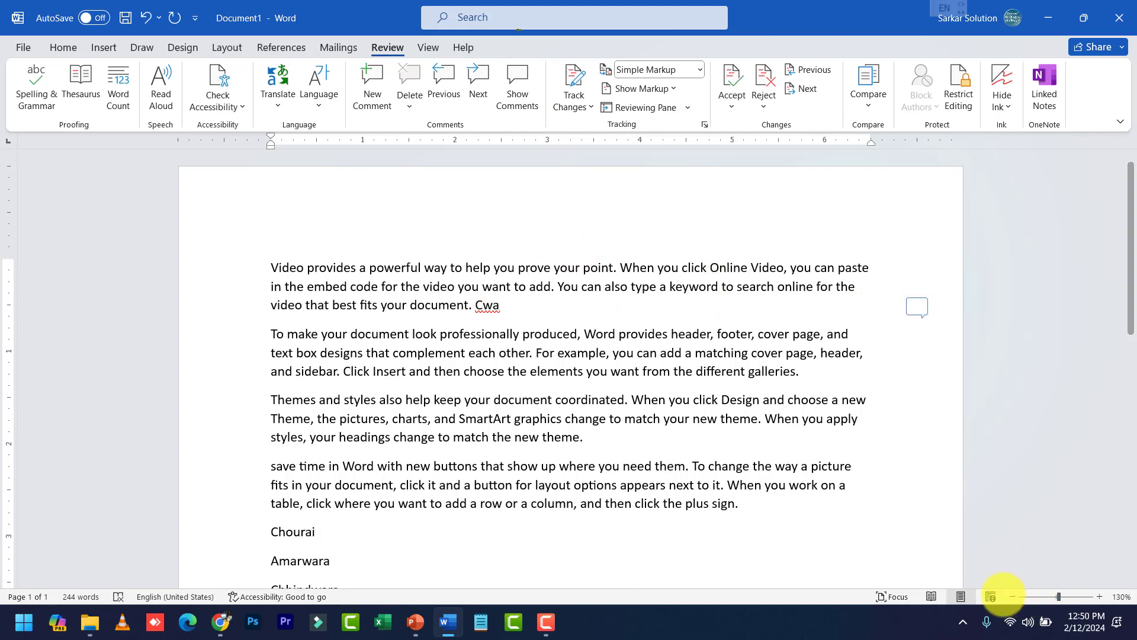
left_click(23, 48)
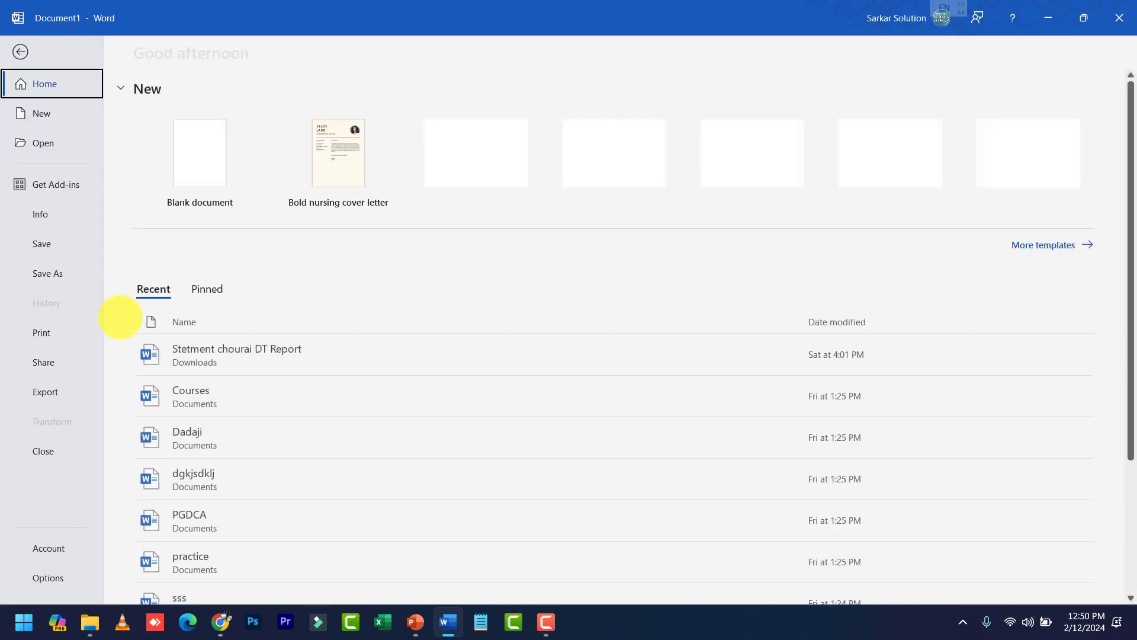
left_click(60, 331)
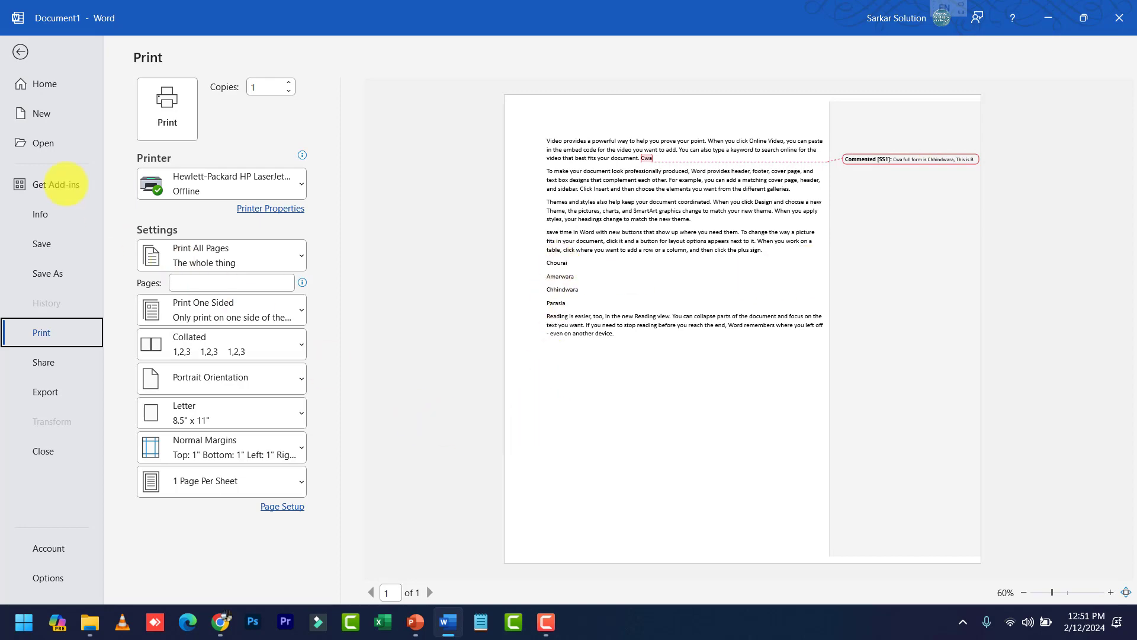
left_click(20, 52)
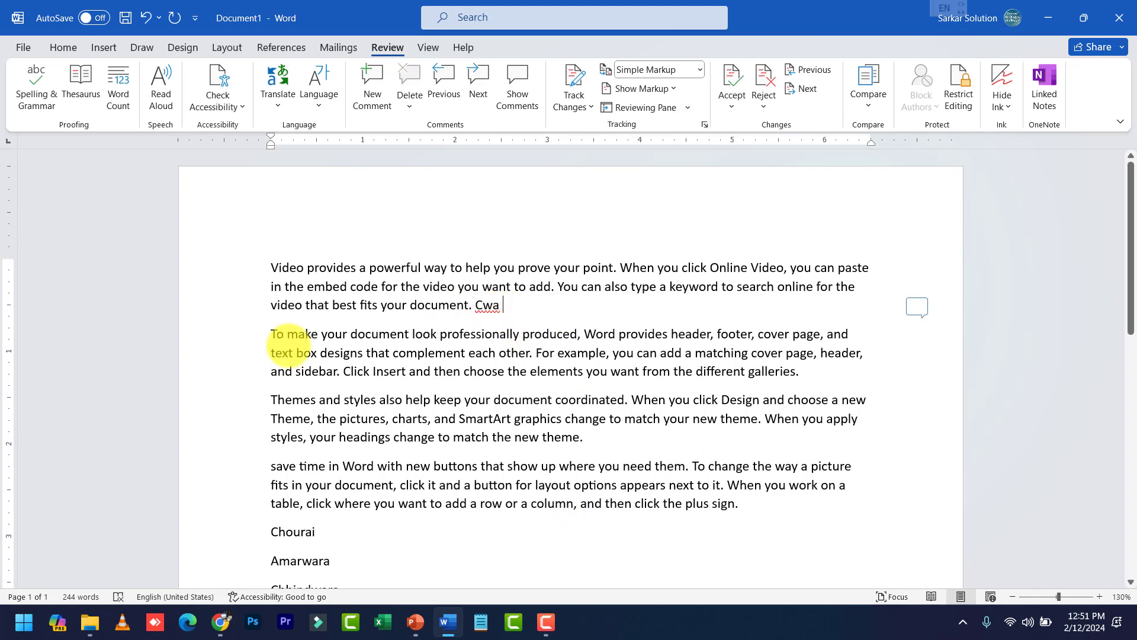
Add a PGDCA line above Themes with the comment 'Post graduate diploma in computer application'
left_click(266, 401)
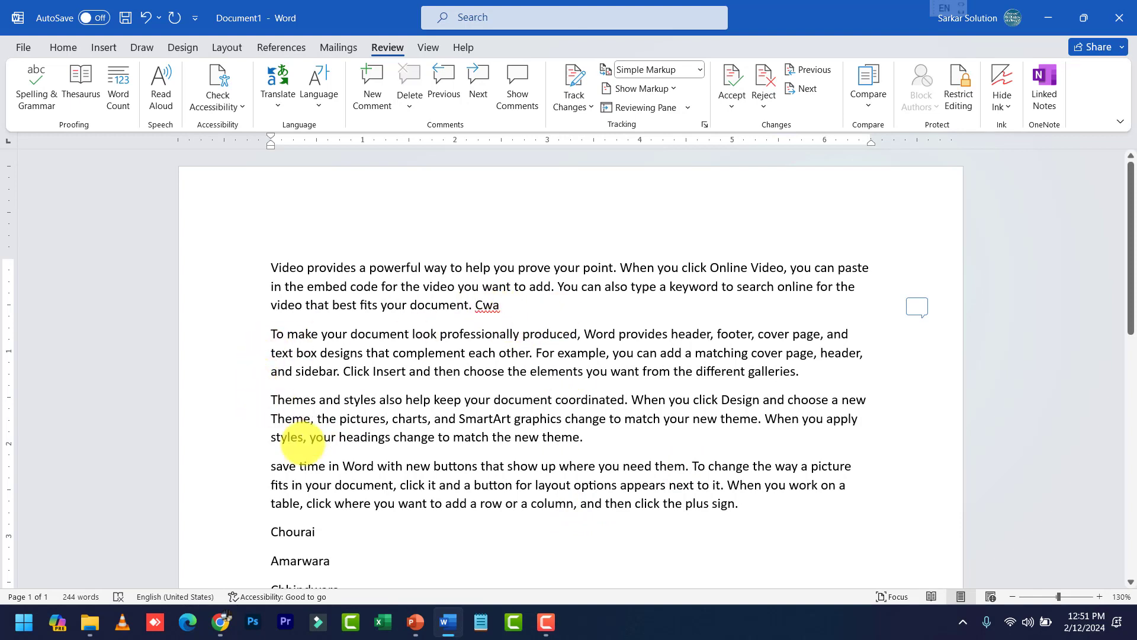
key("Return")
type("PGDCA")
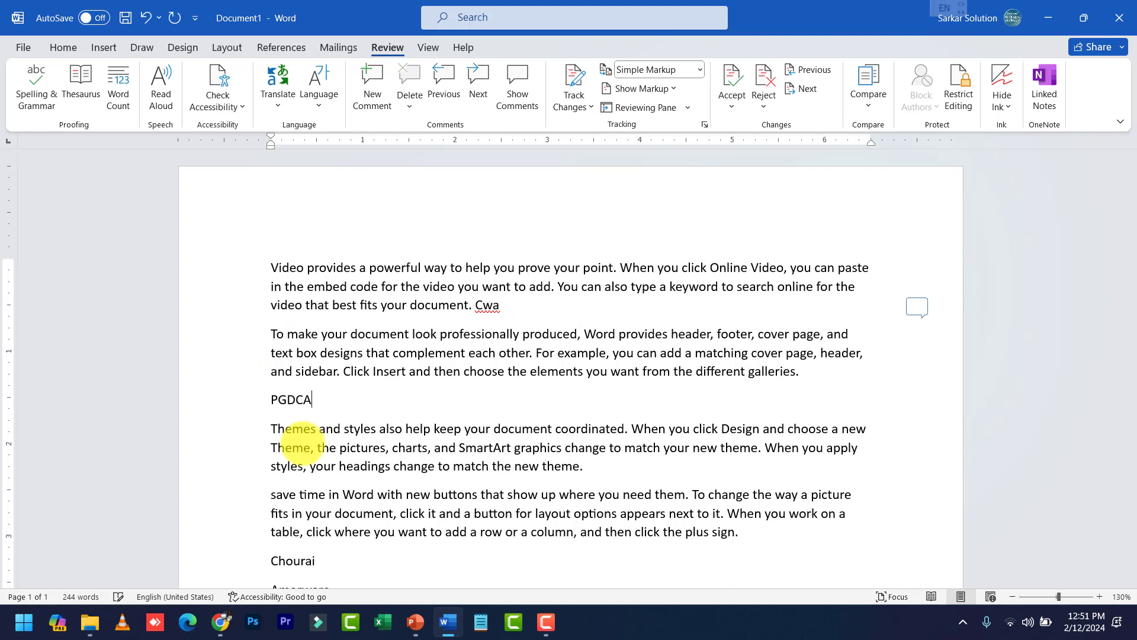
double_click(282, 398)
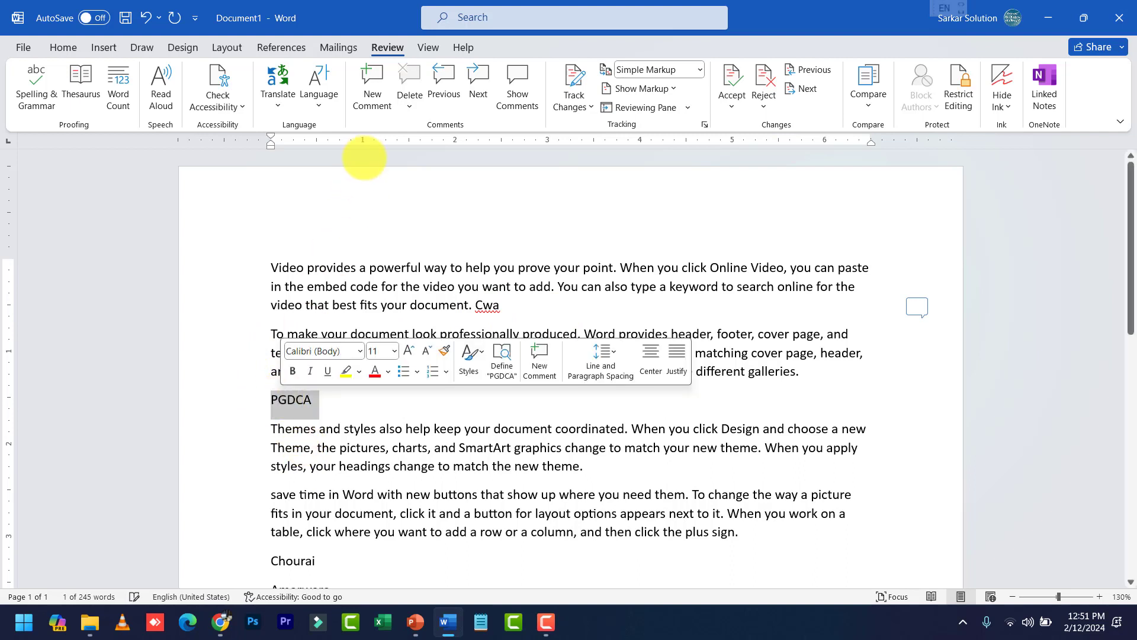
left_click(373, 97)
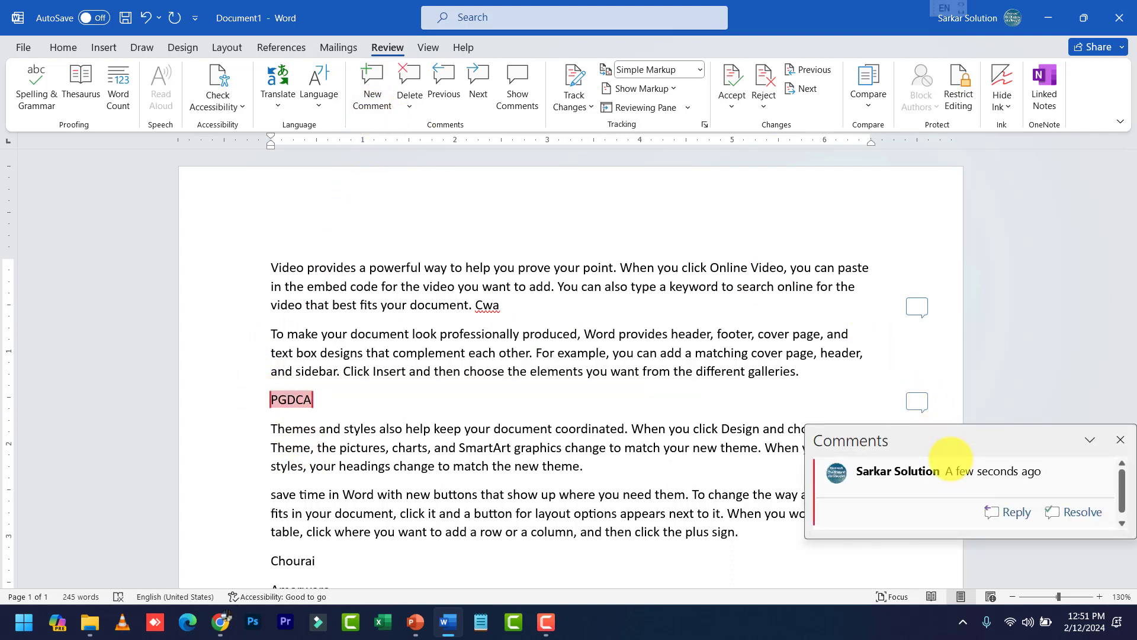
type("Post gr")
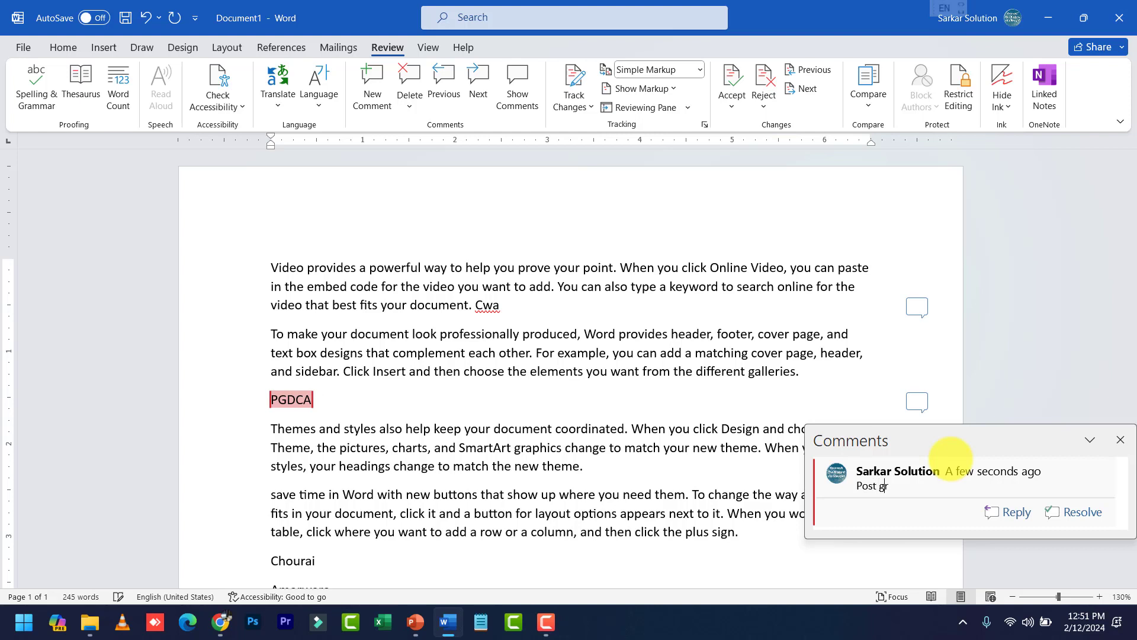
type("aduate diploma in compu")
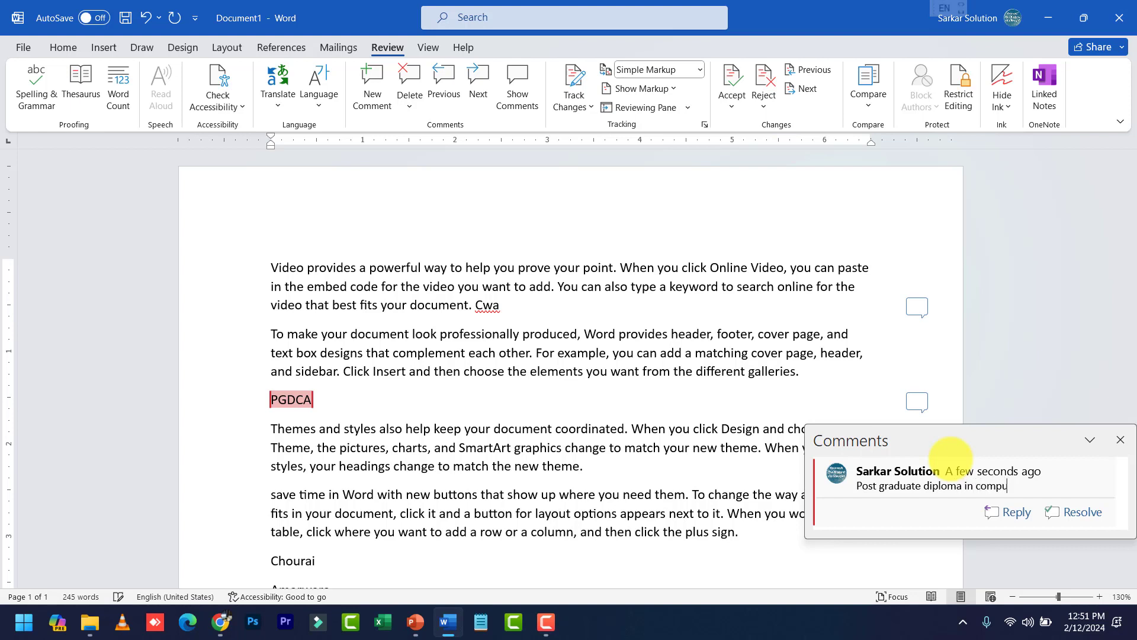
type("ter application")
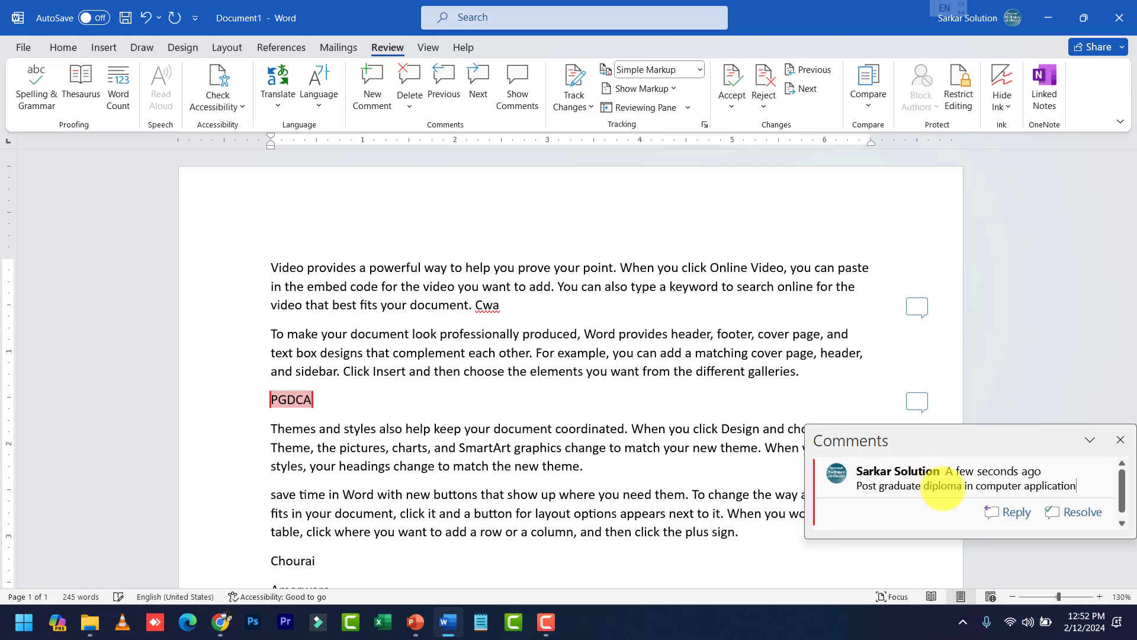
left_click(669, 497)
Comment 'this is tehsil of Chhindwara' on the word Amarwara
scroll(541, 472, "down", 3)
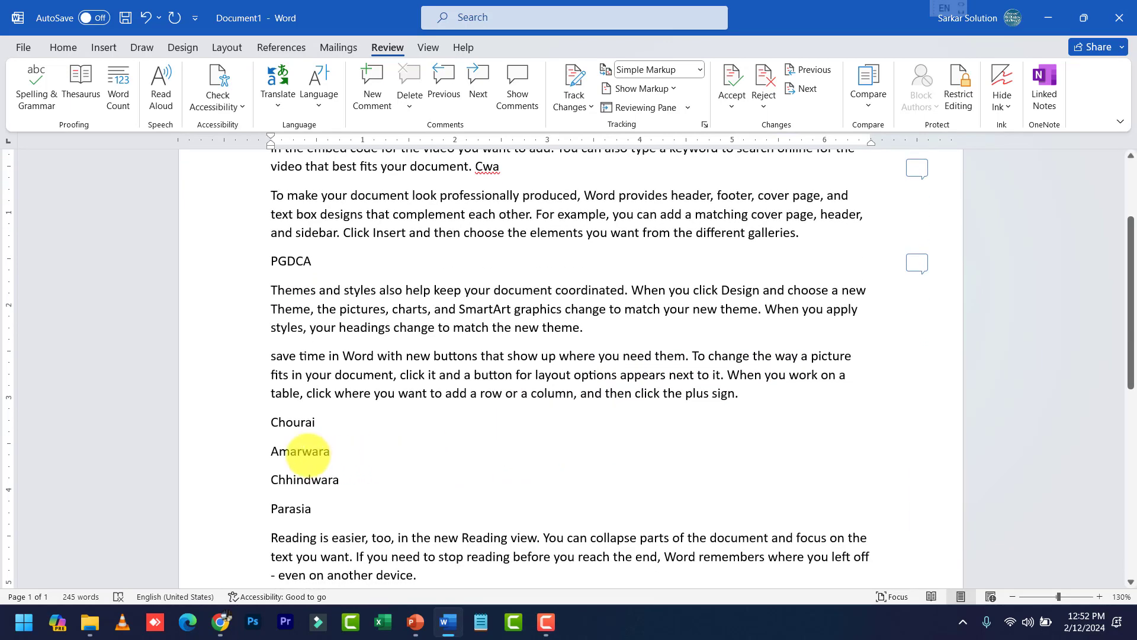
double_click(293, 451)
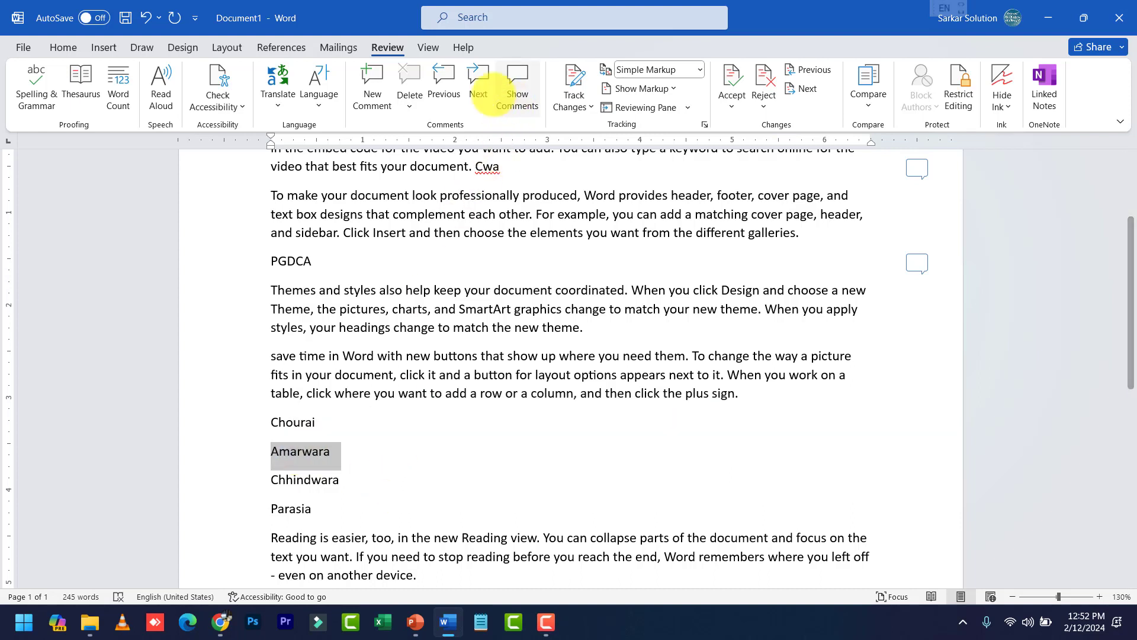
left_click(379, 94)
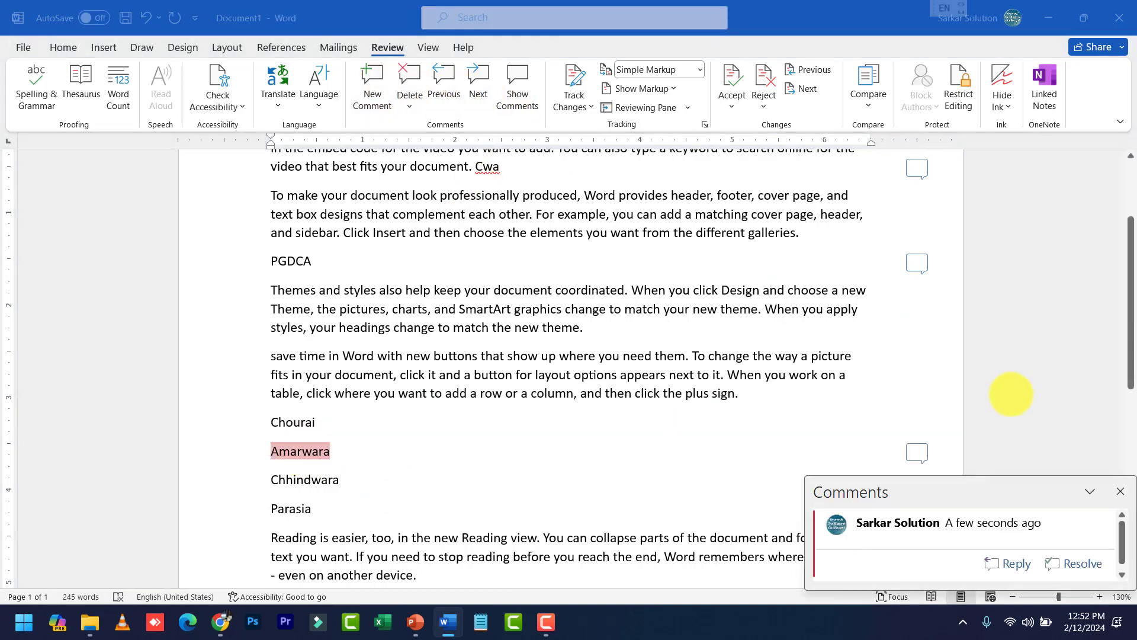
type("this")
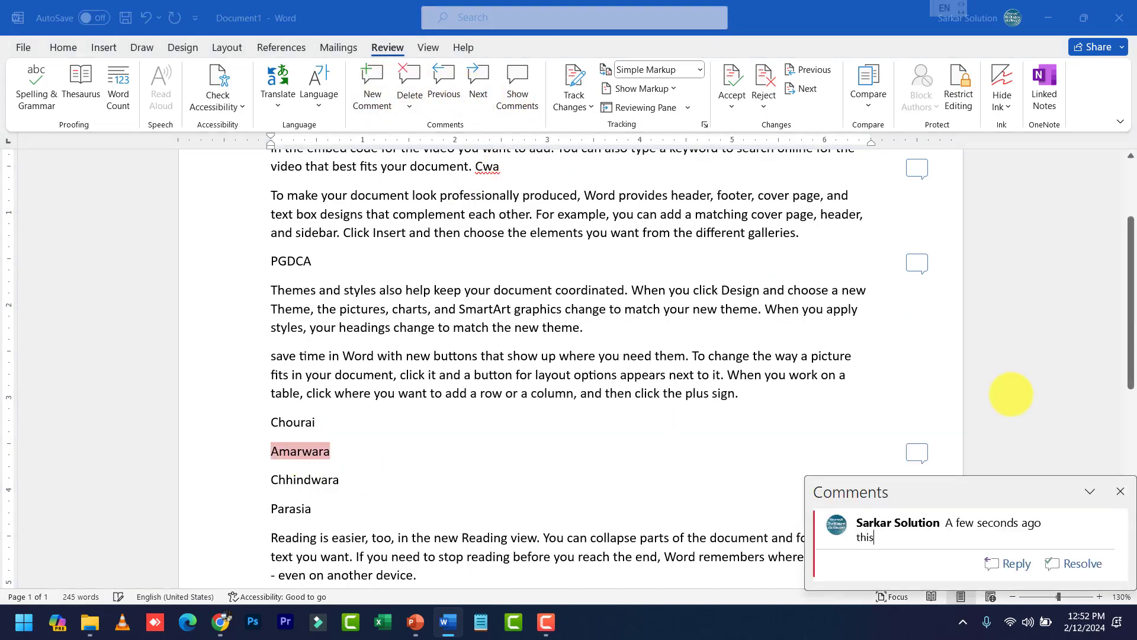
type(" is tehsil of Chhindwara")
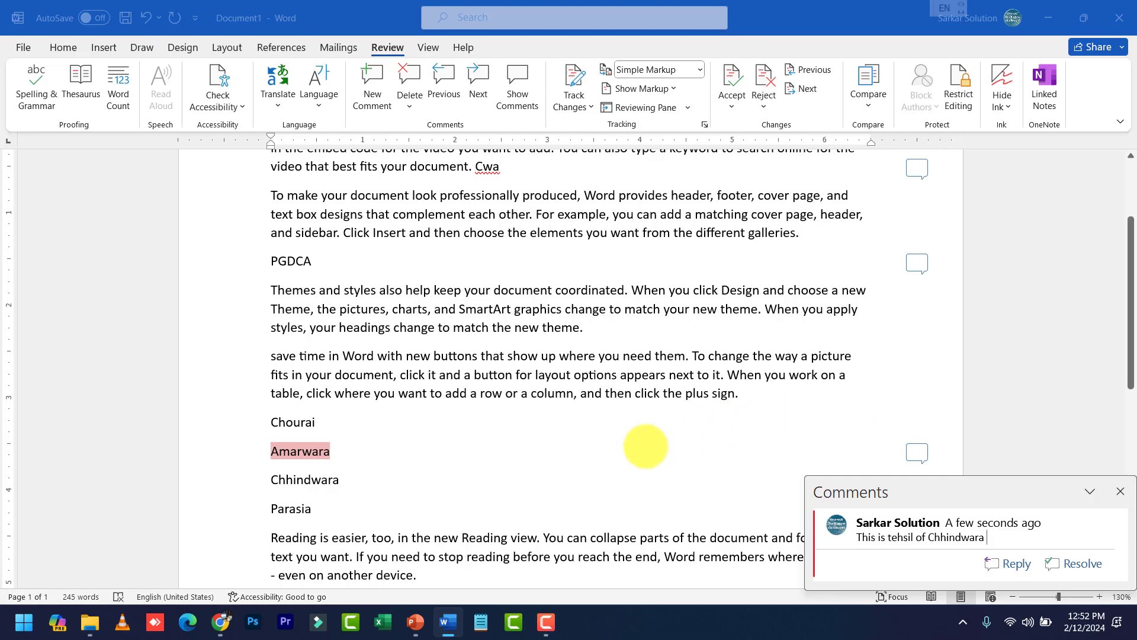
left_click(627, 455)
scroll(629, 453, "down", 2)
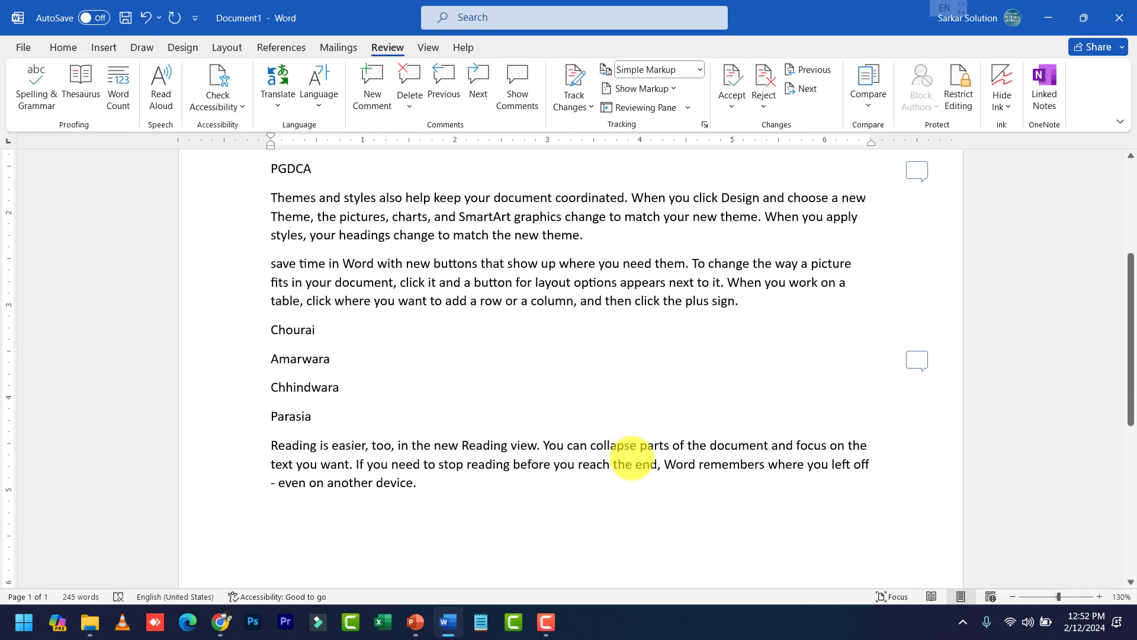
Step through the comments on PGDCA and Amarwara, then back to Cwa
scroll(593, 456, "down", 1)
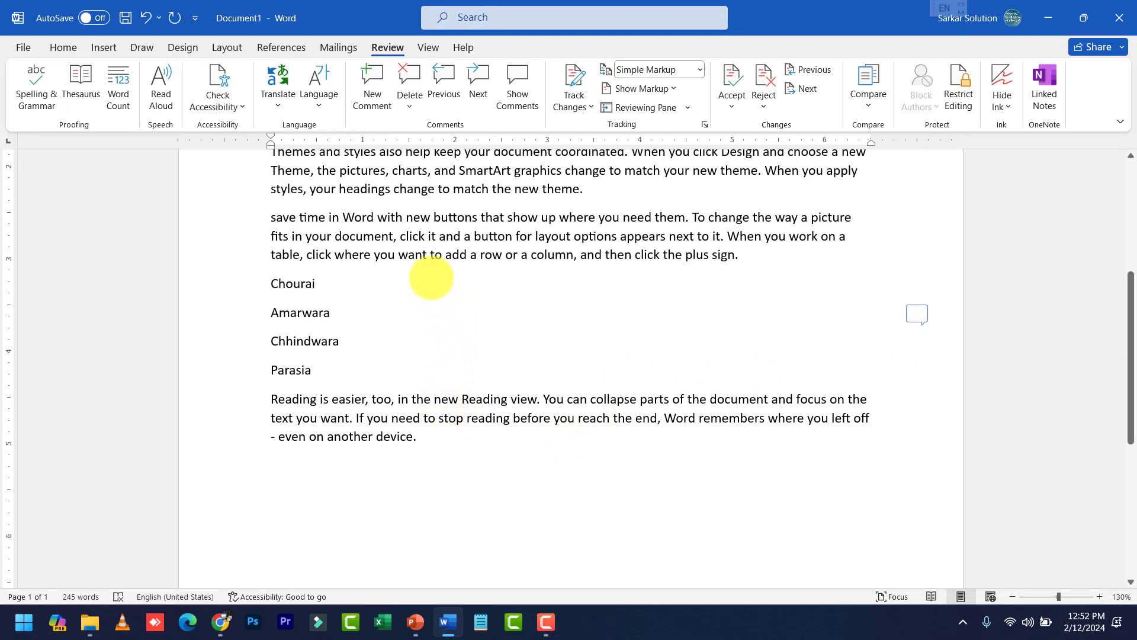
scroll(358, 240, "up", 4)
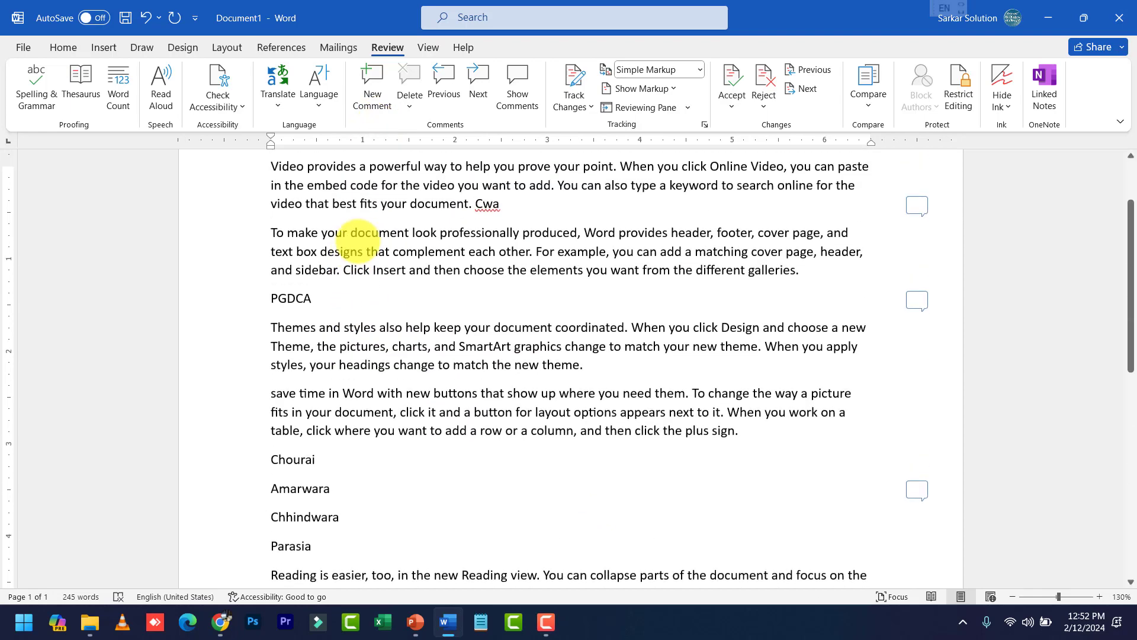
scroll(368, 241, "up", 2)
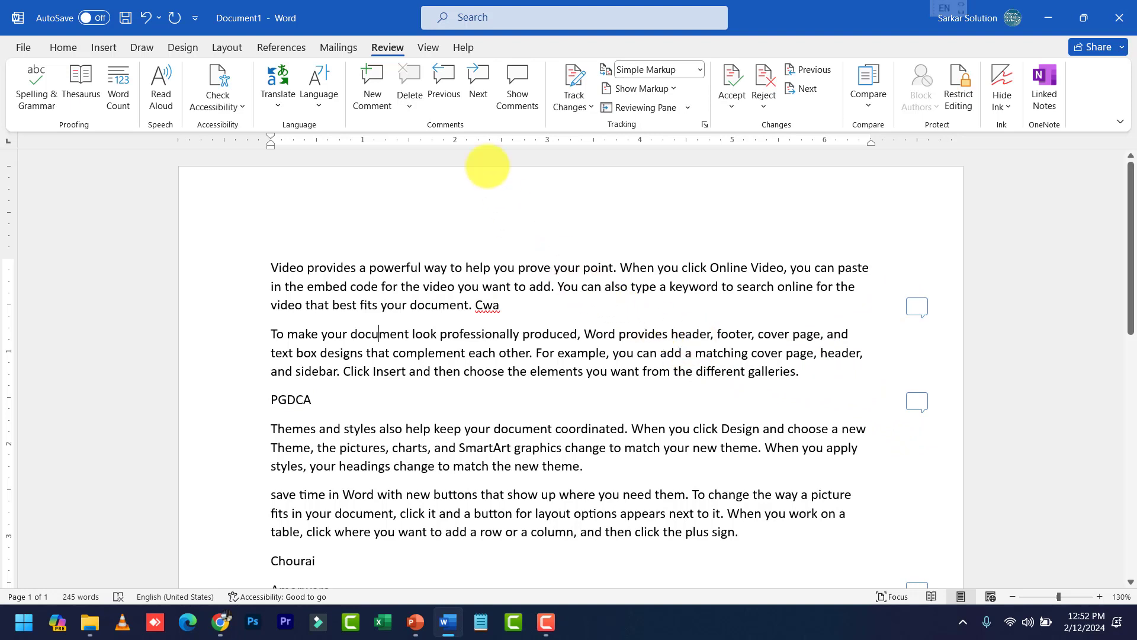
left_click(476, 83)
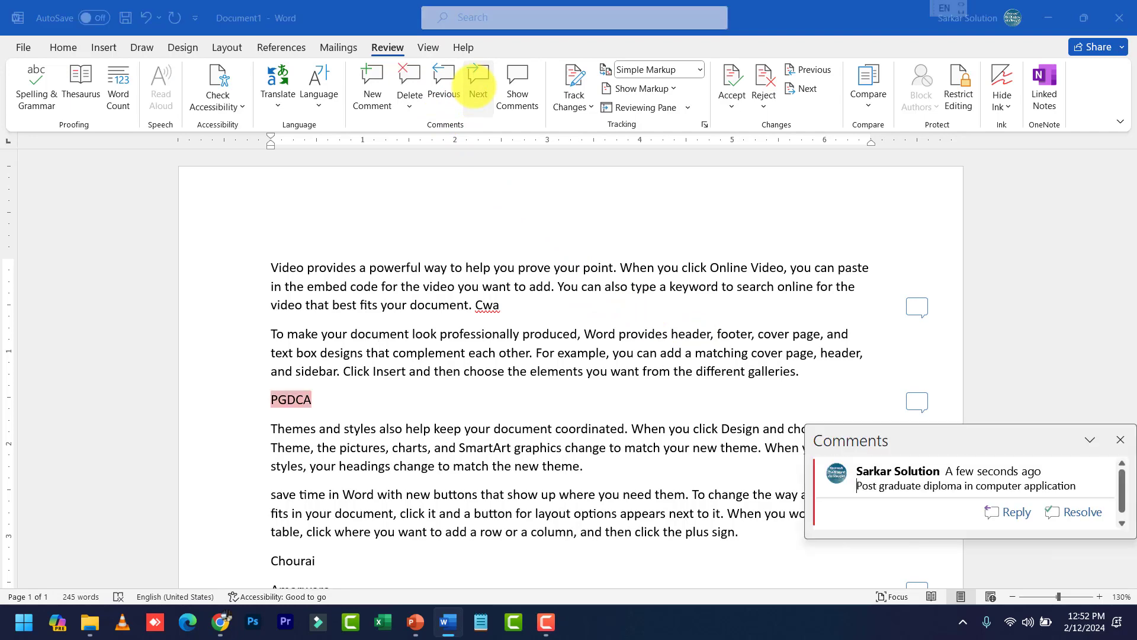
left_click(477, 83)
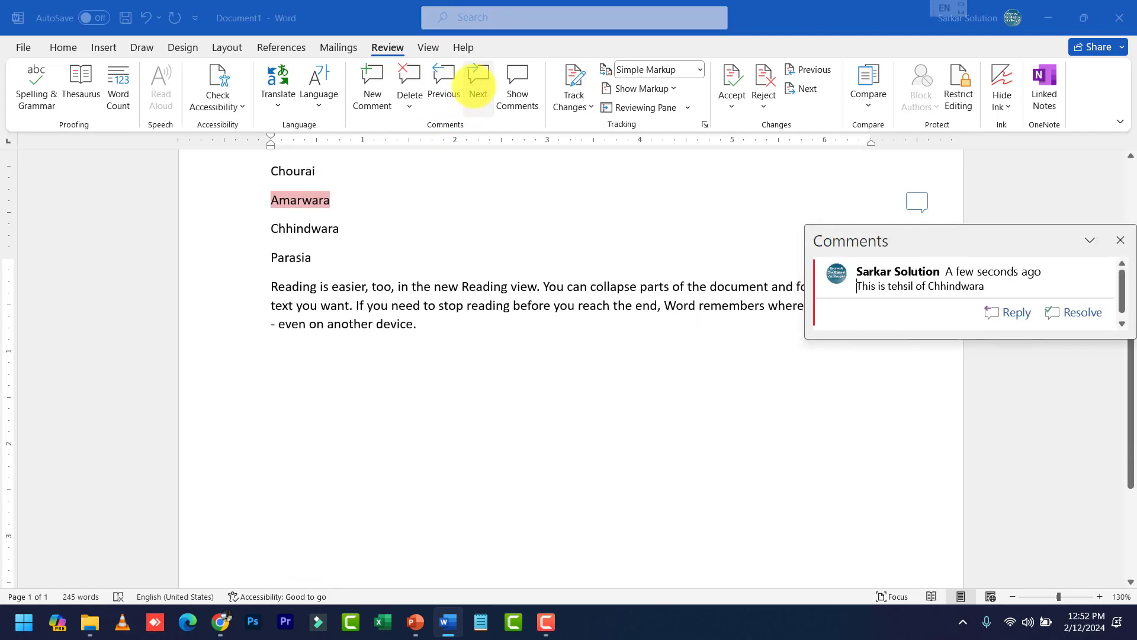
left_click(443, 86)
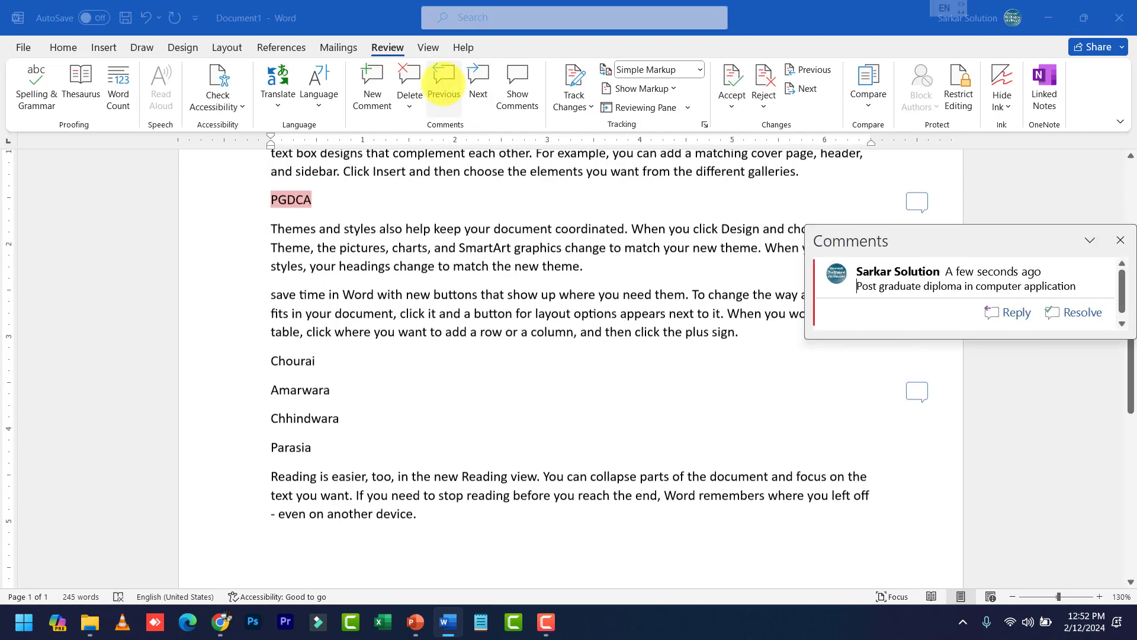
left_click(444, 86)
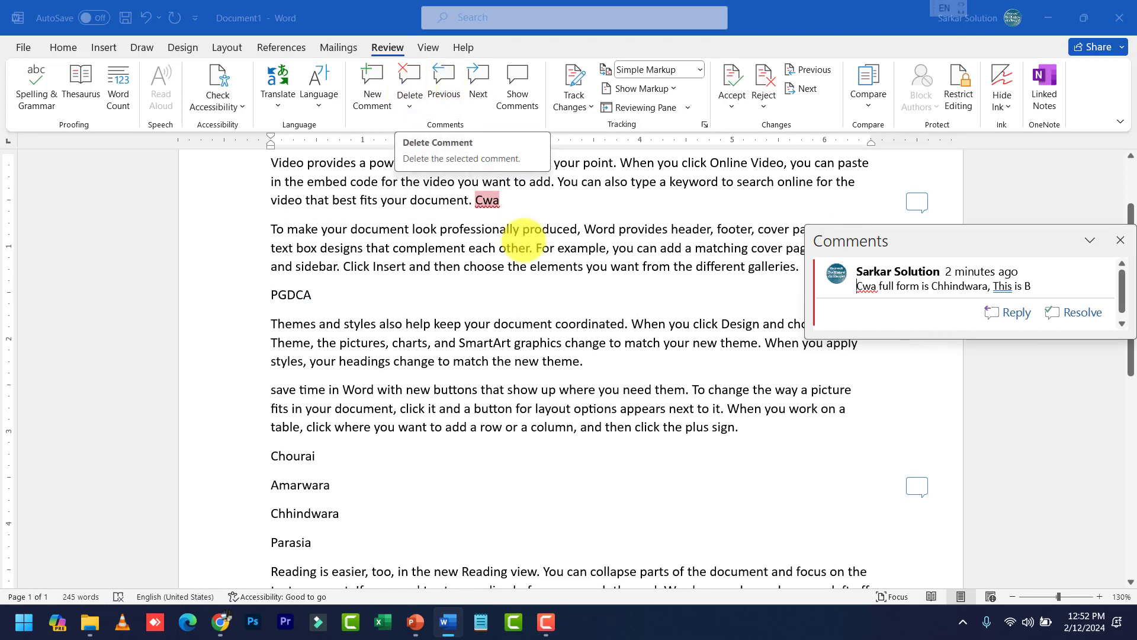
left_click(585, 342)
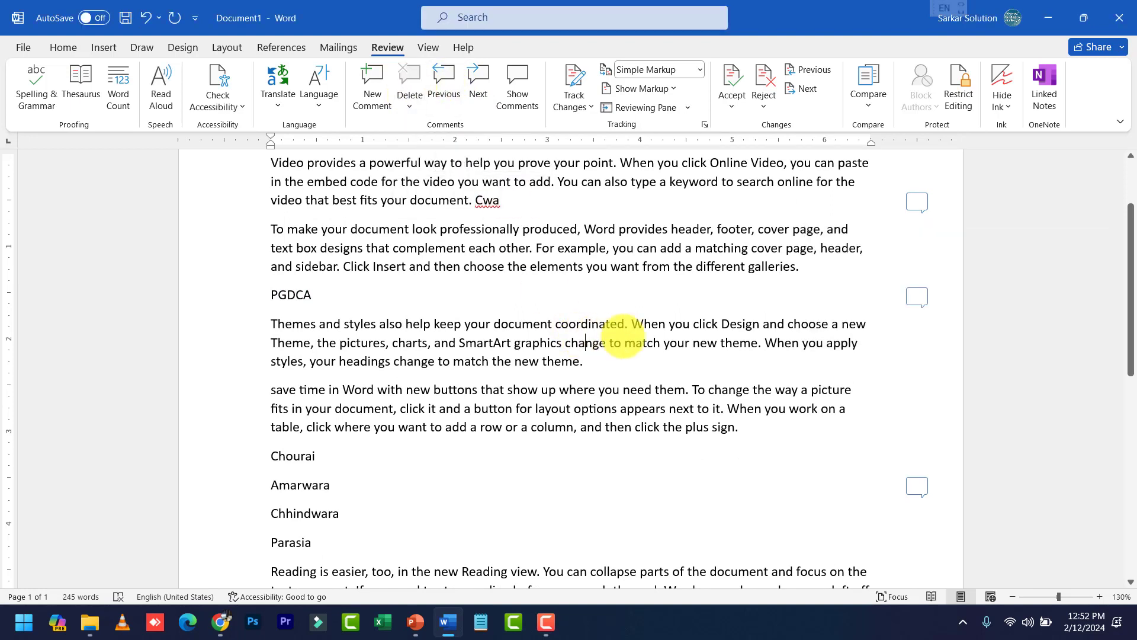
Open the Cwa comment and display all comments in a pane beside the page
left_click(918, 202)
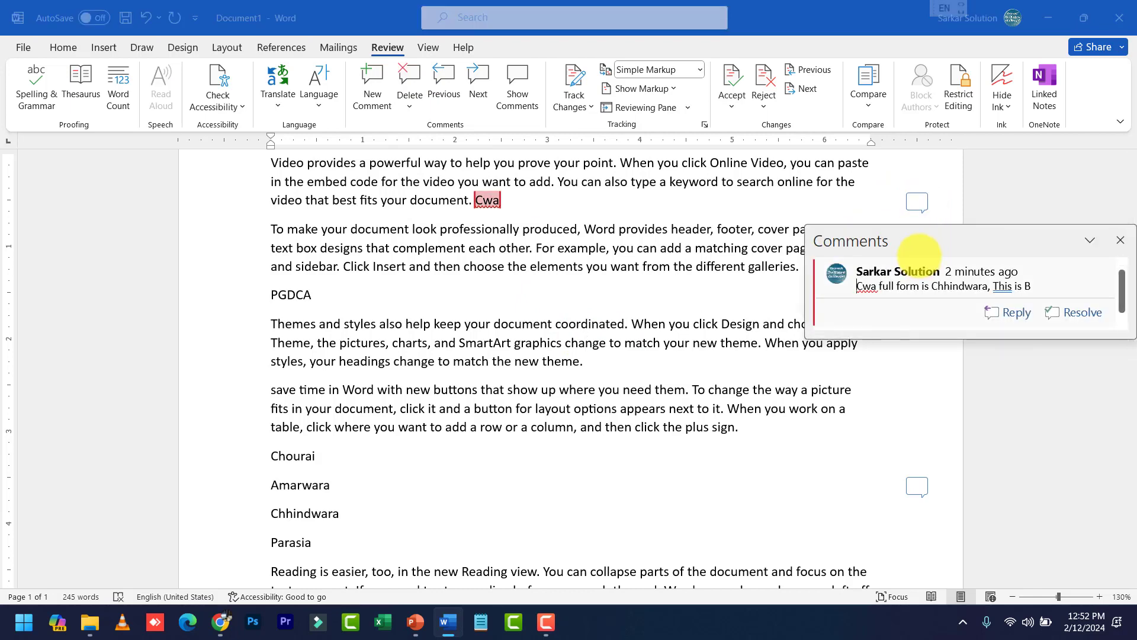
left_click(684, 267)
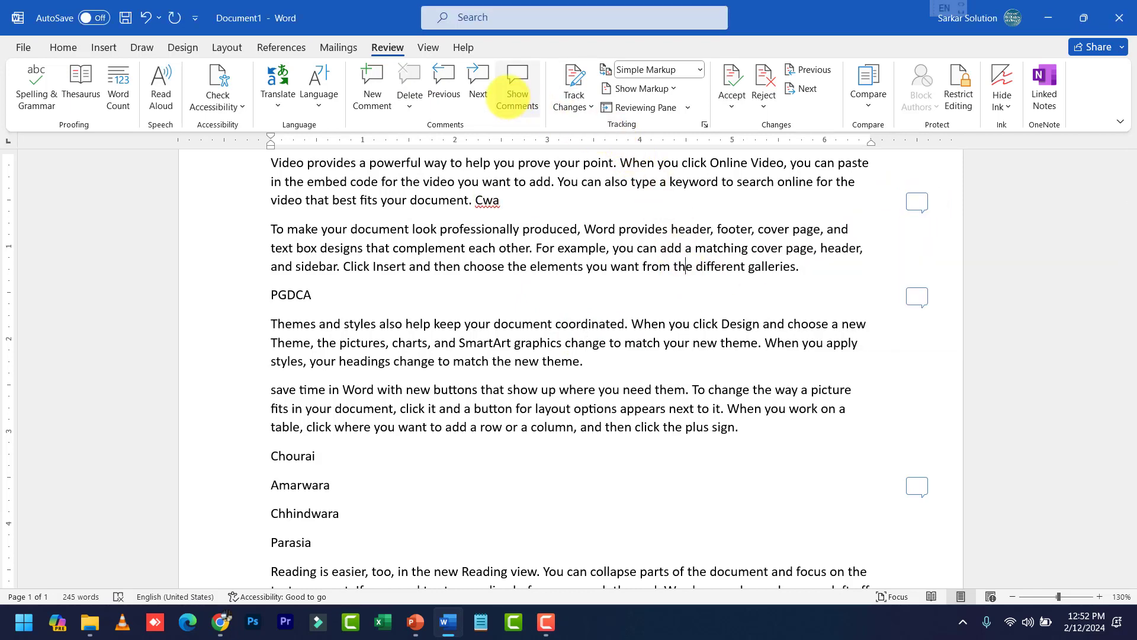
left_click(517, 88)
Review the PGDCA and Amarwara comment cards, then hide the comments pane
left_click(846, 296)
left_click(915, 494)
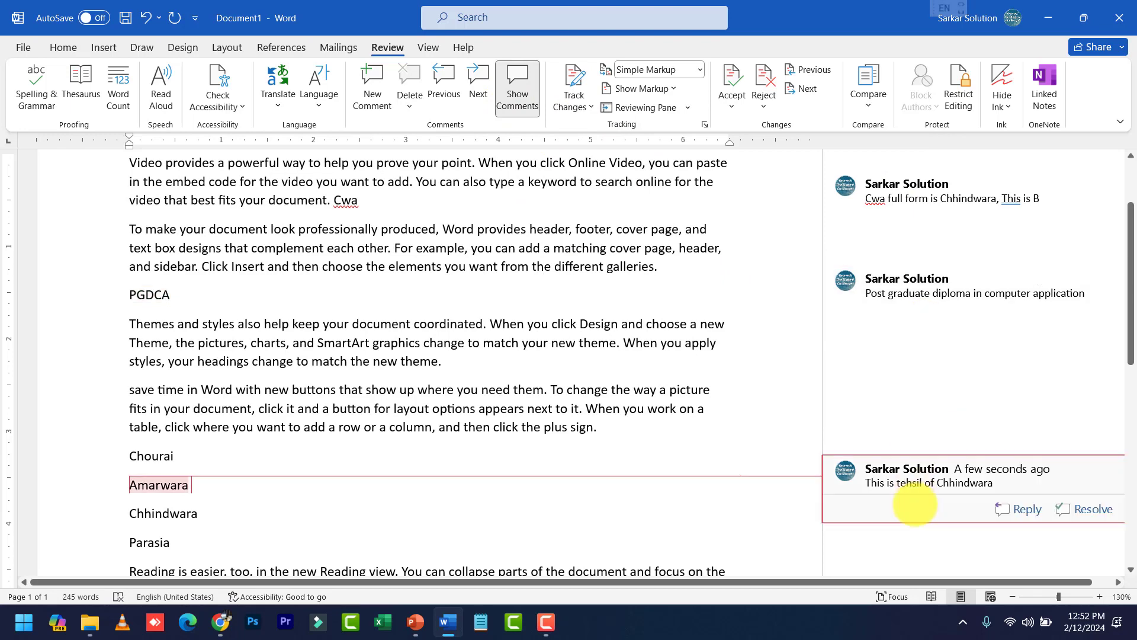
left_click(517, 89)
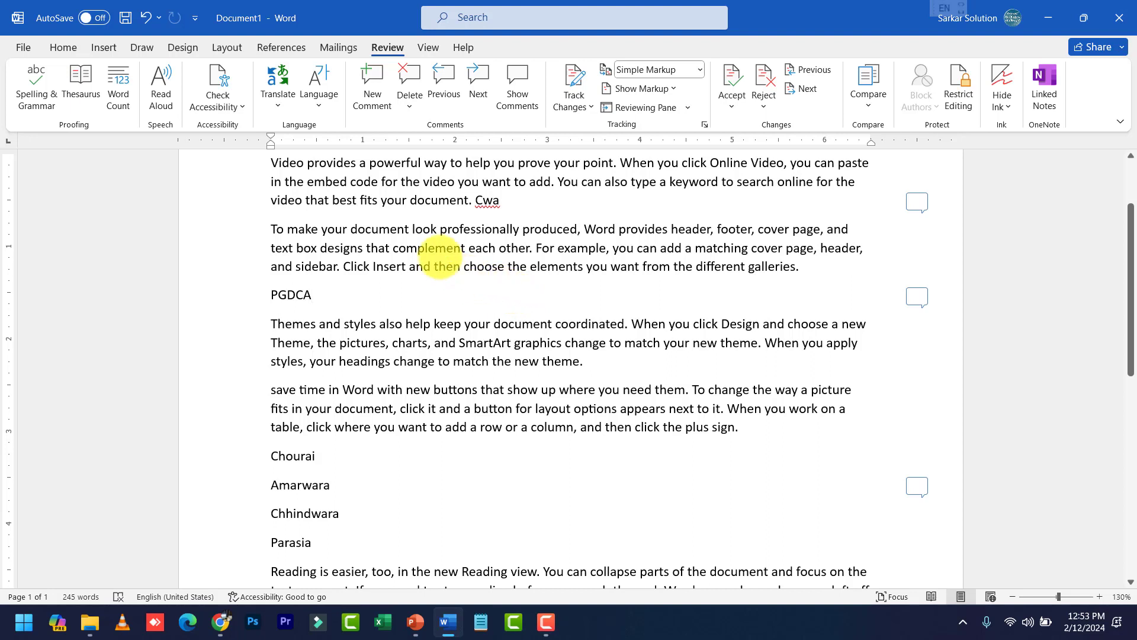
left_click(549, 248)
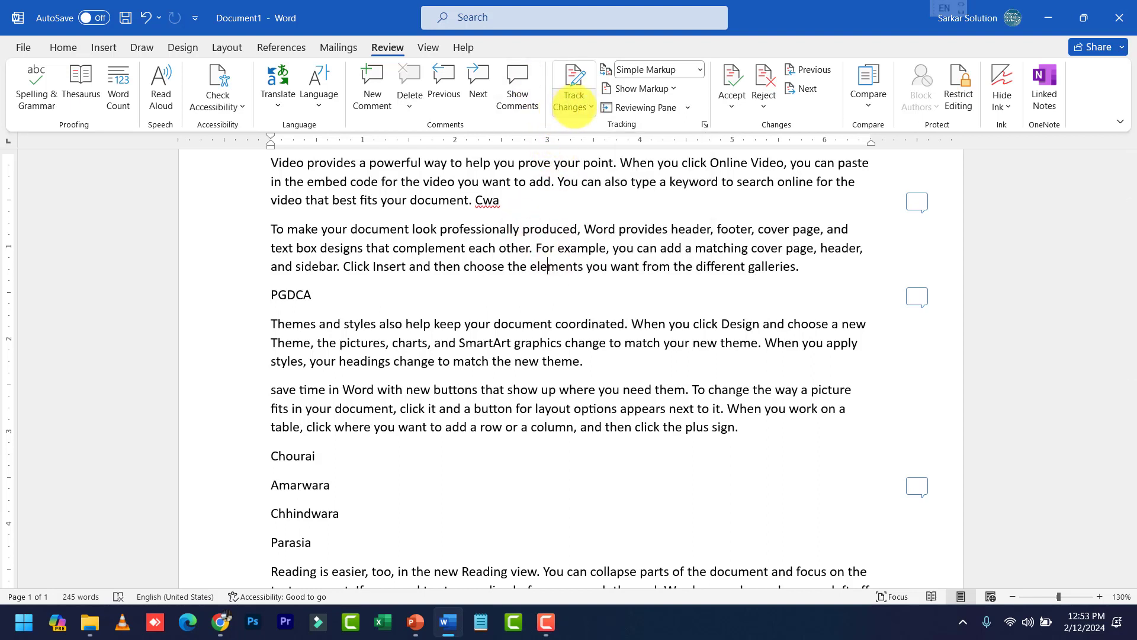
Turn on Track Changes and type 'n' right after PGDCA
left_click(577, 107)
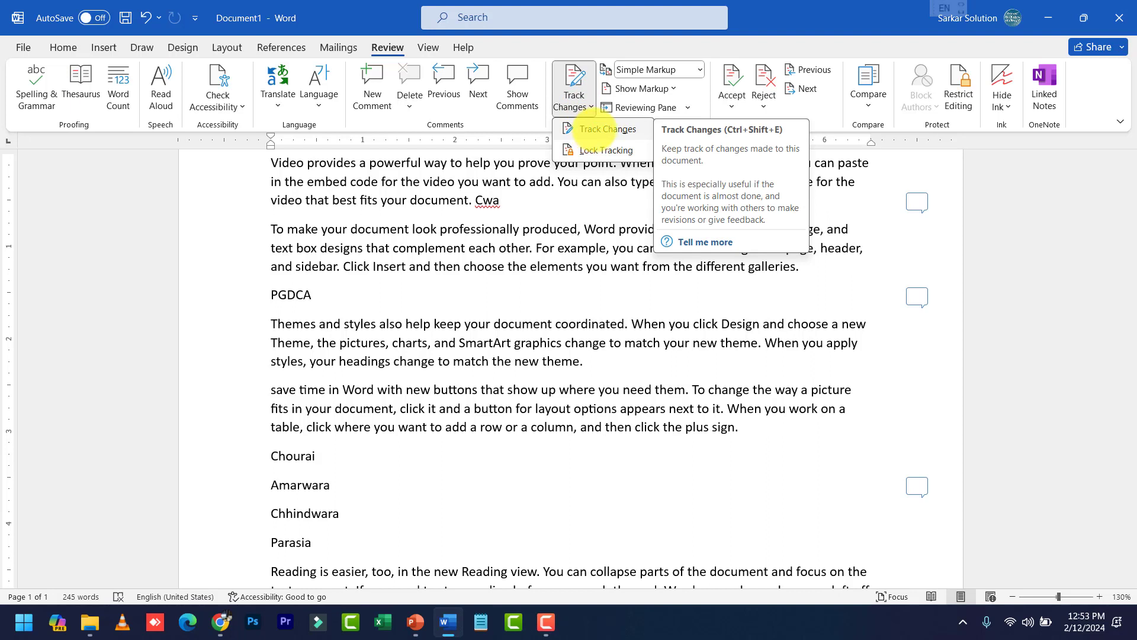
left_click(583, 129)
scroll(465, 254, "up", 2)
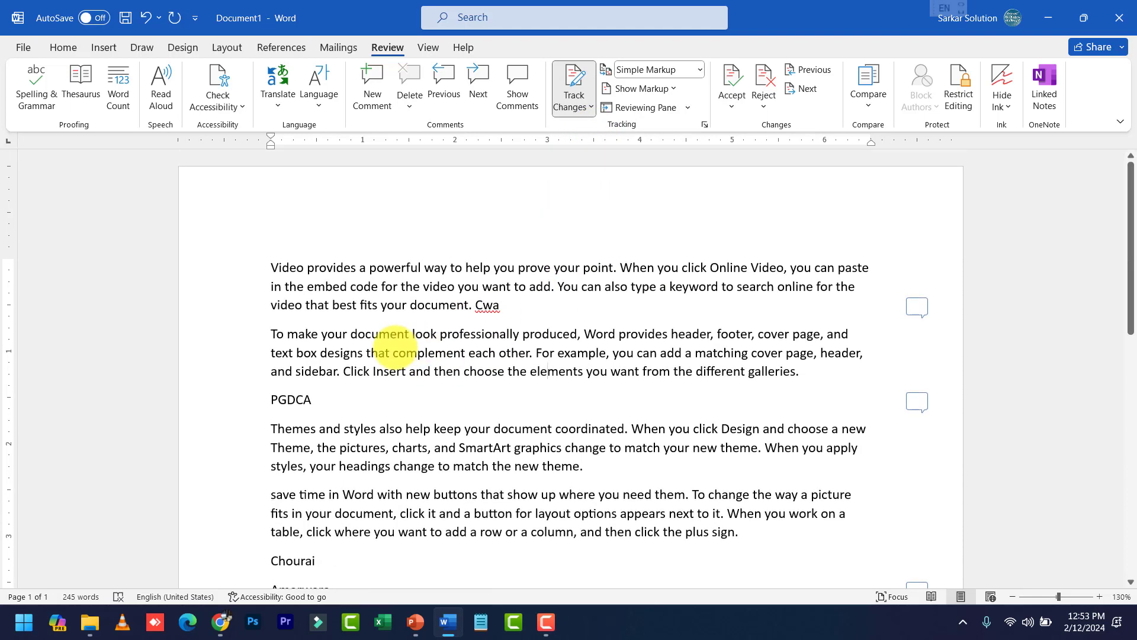
left_click(327, 401)
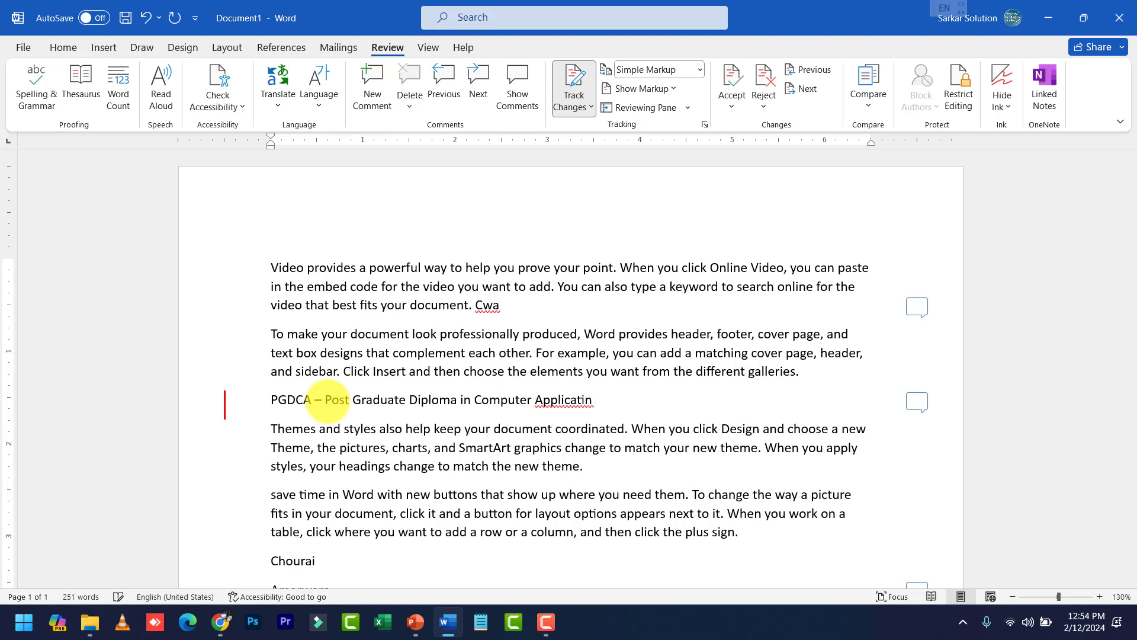
type("n")
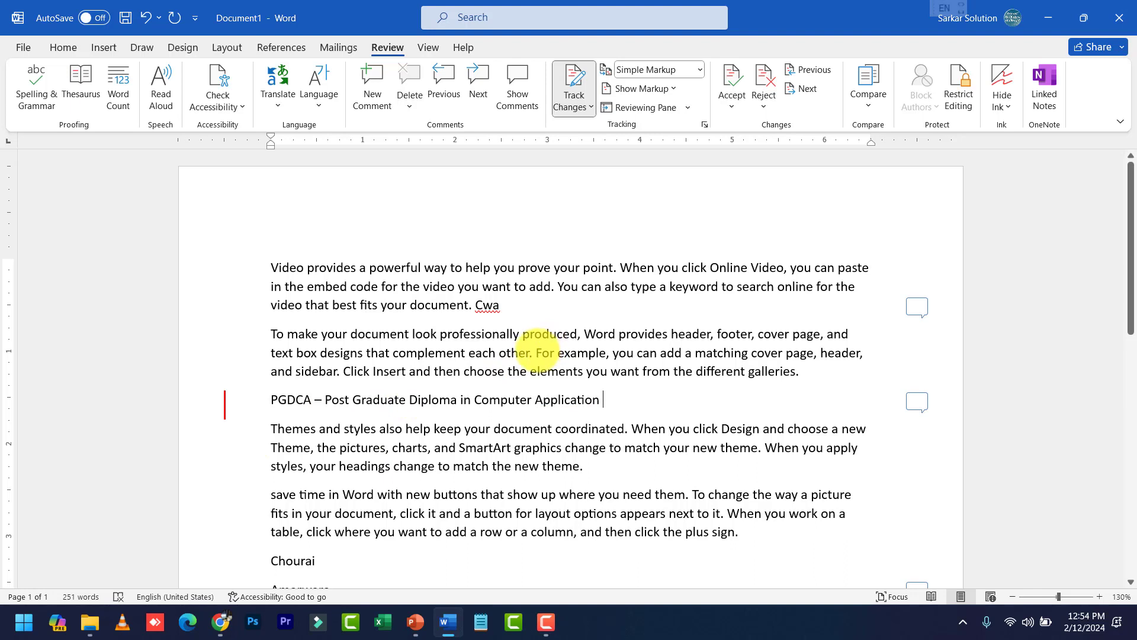
Delete 'For example', bold a phrase with Ctrl+B, and list all revisions
left_click_drag(536, 354, 605, 354)
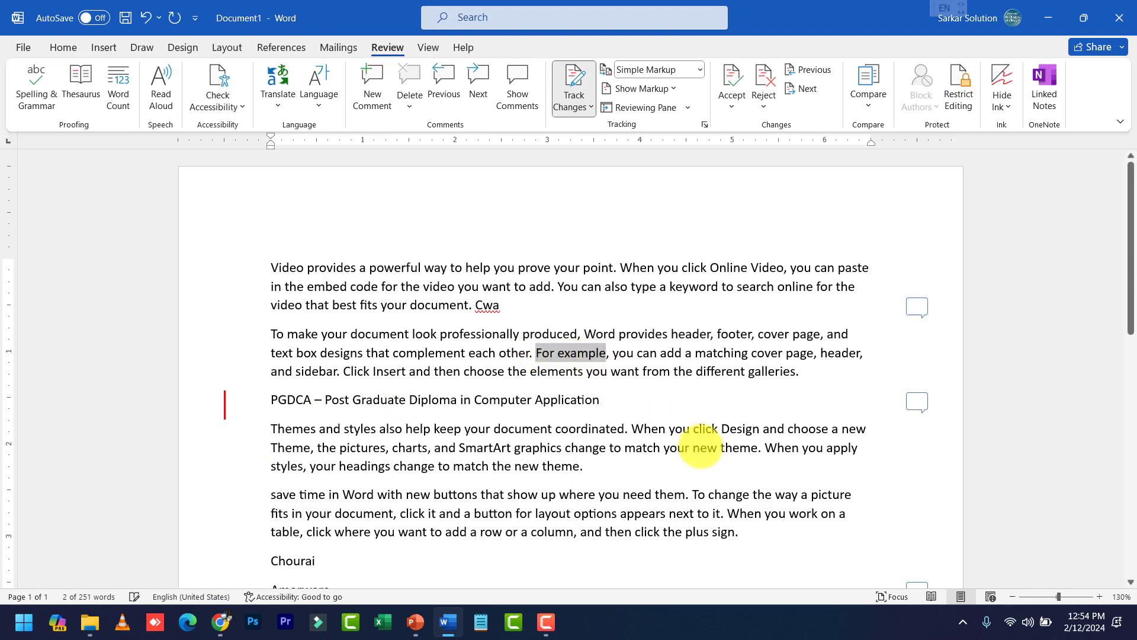
key("Delete")
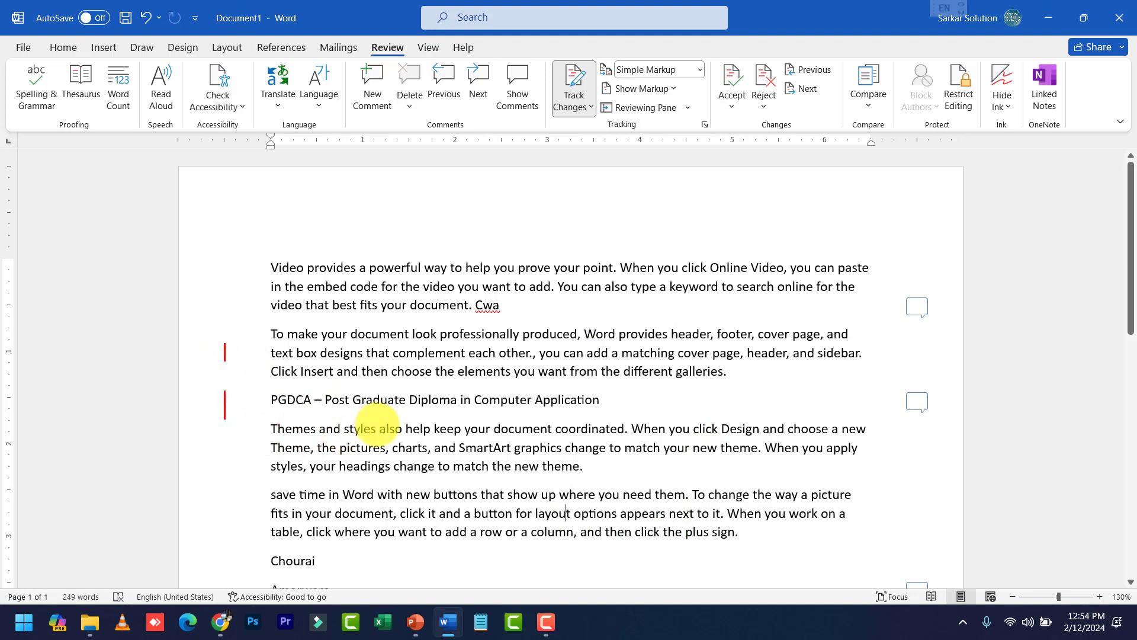
scroll(462, 456, "down", 3)
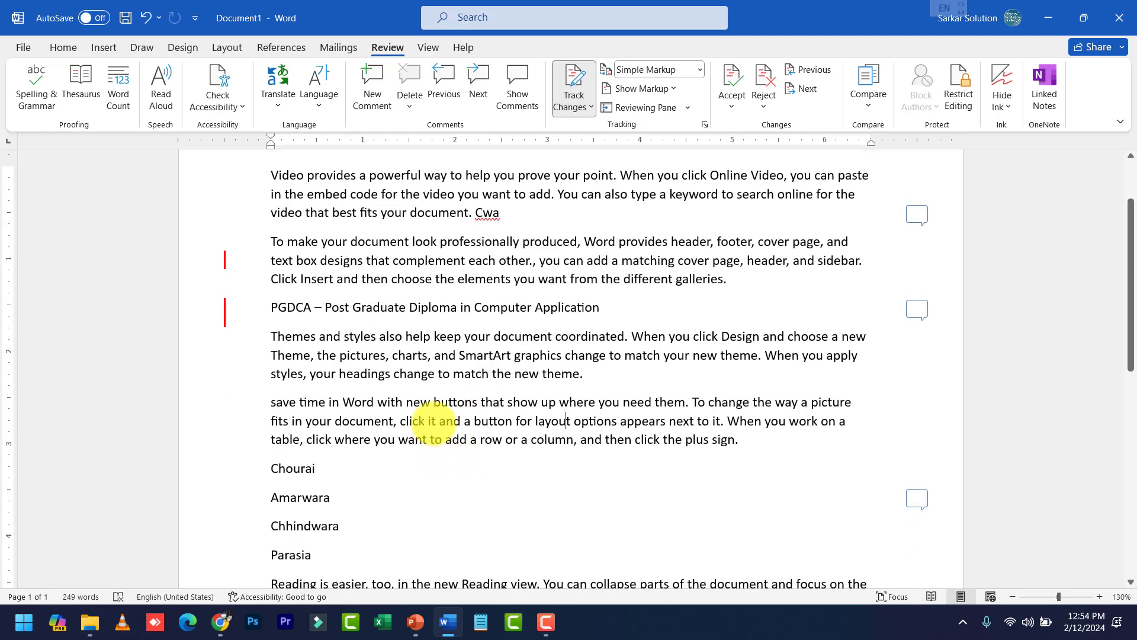
left_click_drag(438, 421, 651, 418)
key("ctrl+b")
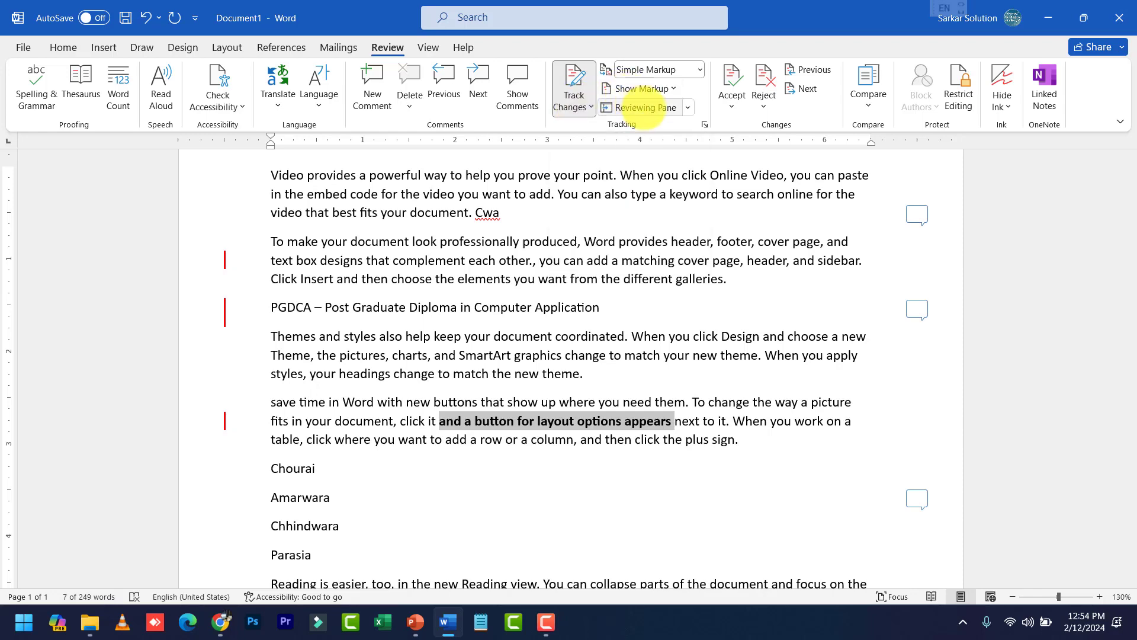
left_click(644, 108)
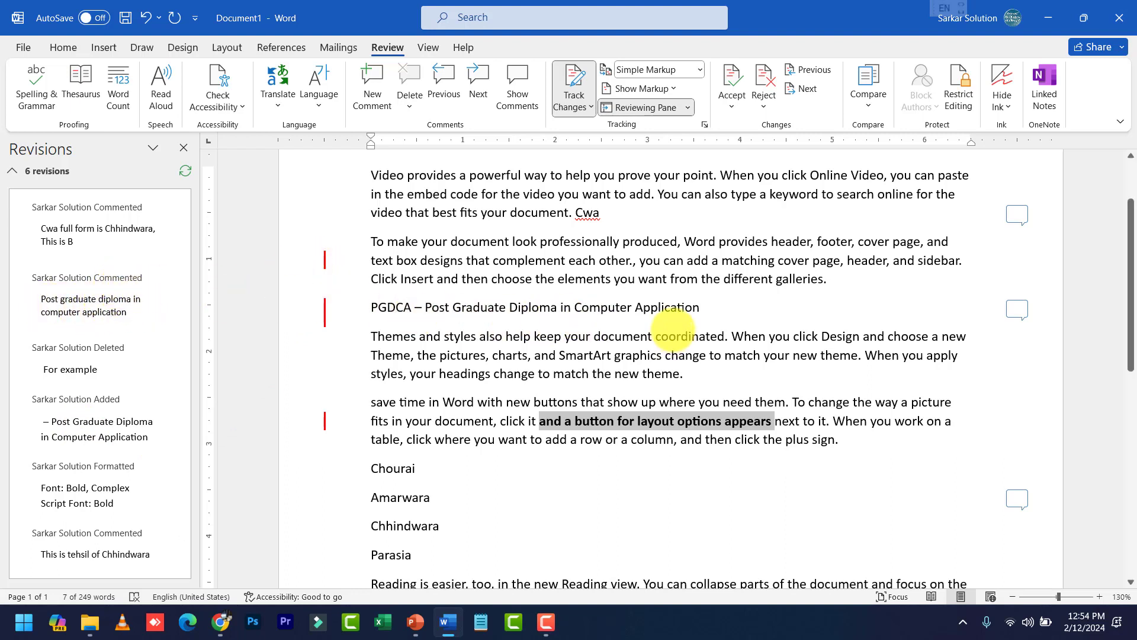
Dismiss the change-cards tip, close the Revisions pane, reopen it, and close it again
left_click(453, 308)
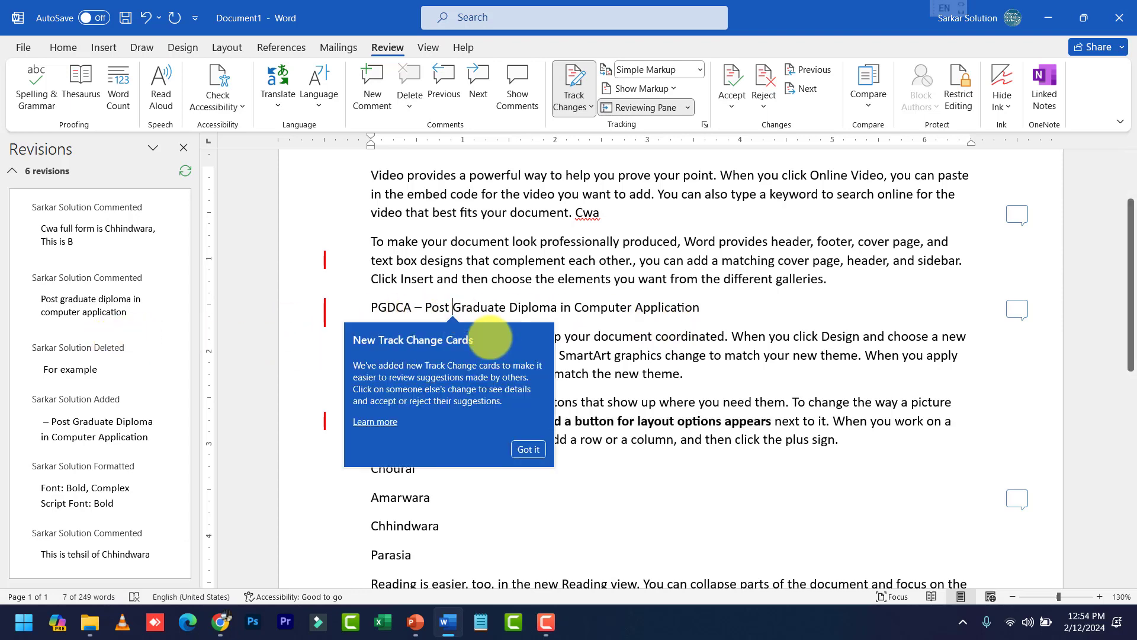
left_click(527, 449)
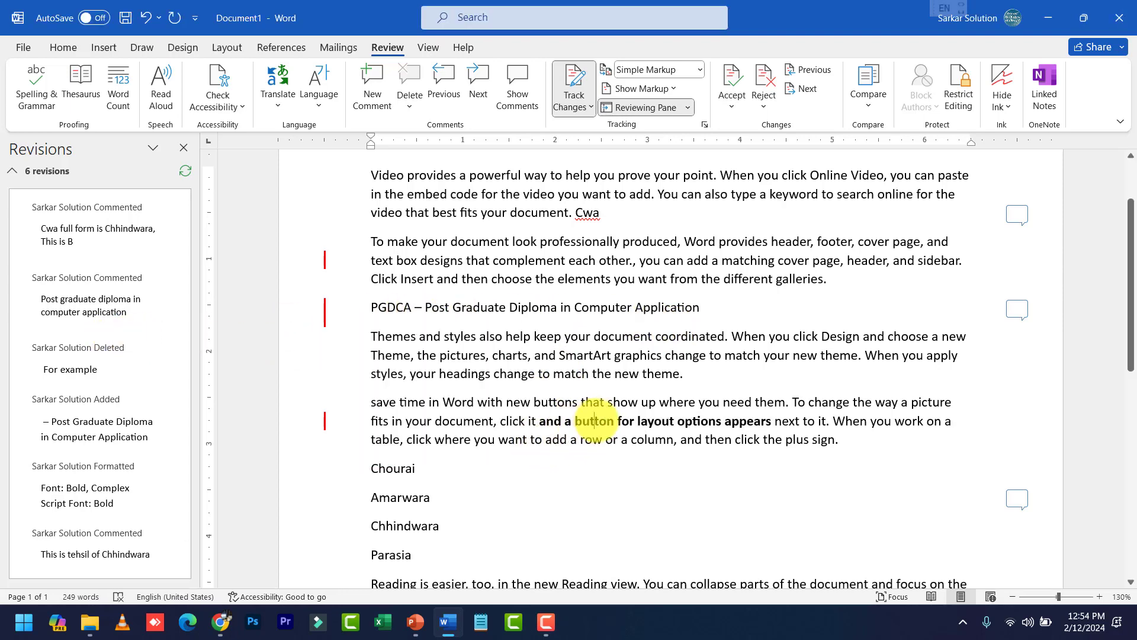
scroll(594, 421, "up", 3)
left_click(183, 147)
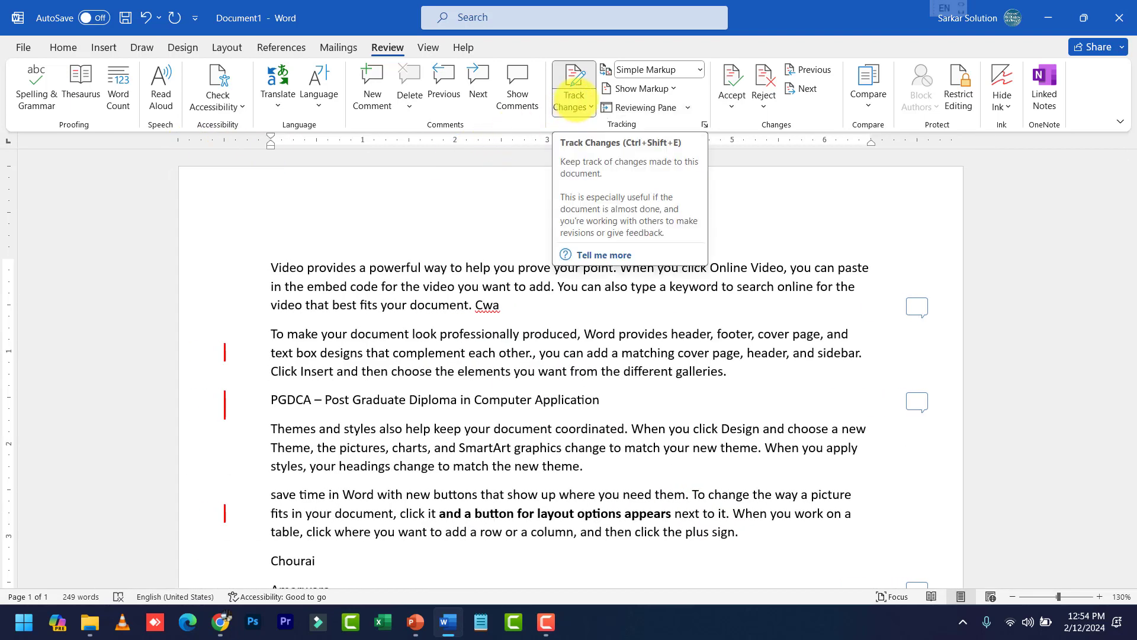
left_click(457, 371)
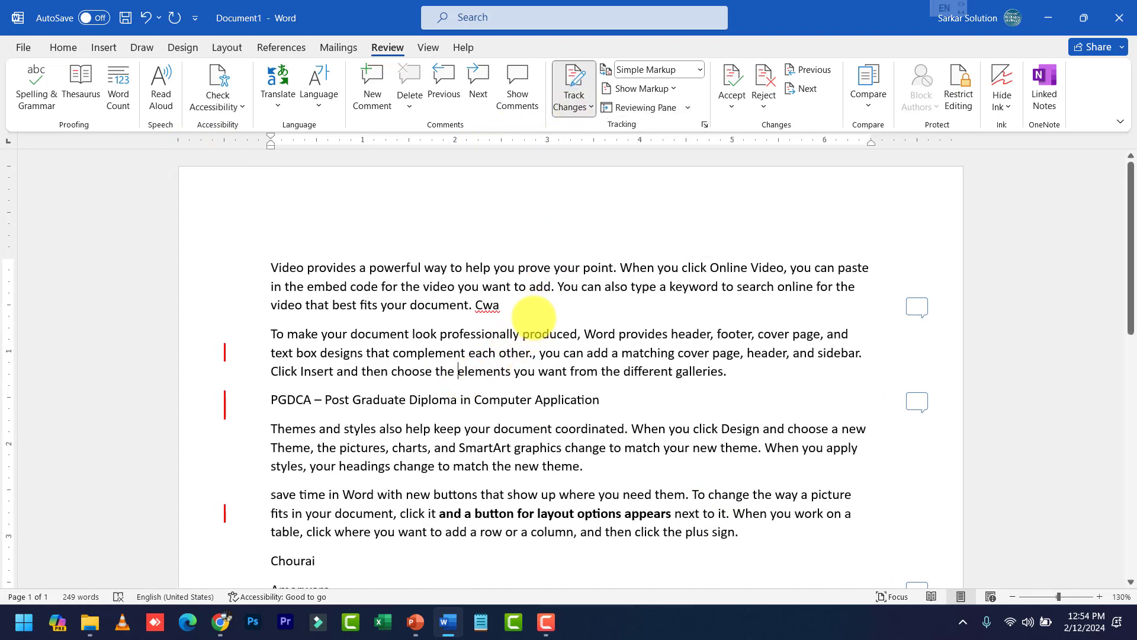
left_click(460, 334)
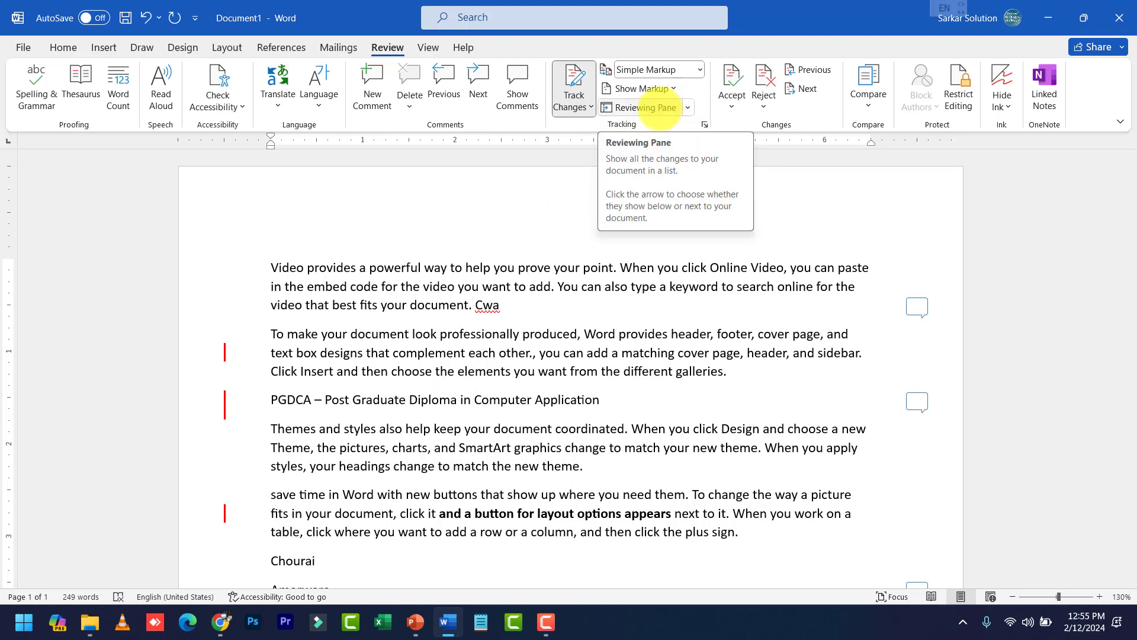
left_click(645, 107)
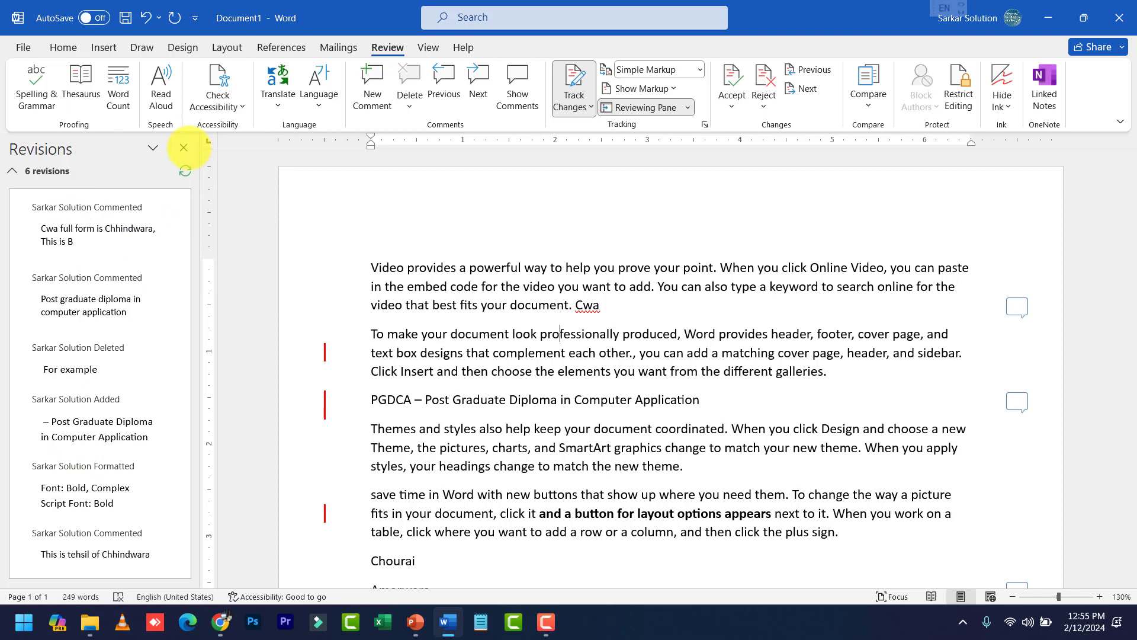
left_click(183, 147)
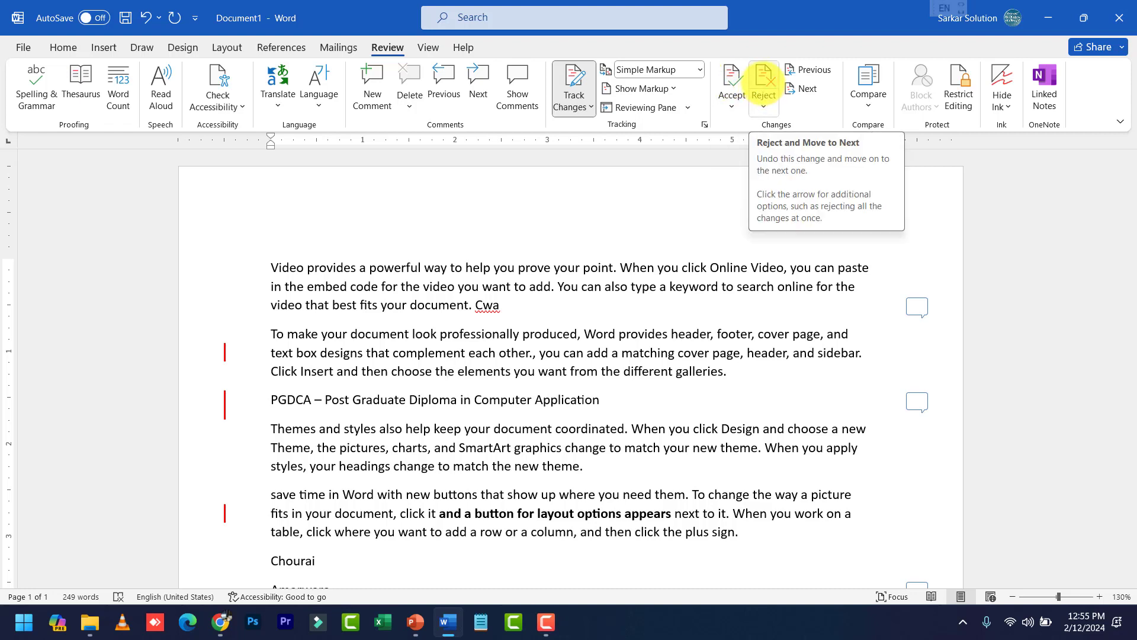
Reject All Changes from the Reject dropdown, restoring 'For example' and removing the bold
left_click(764, 89)
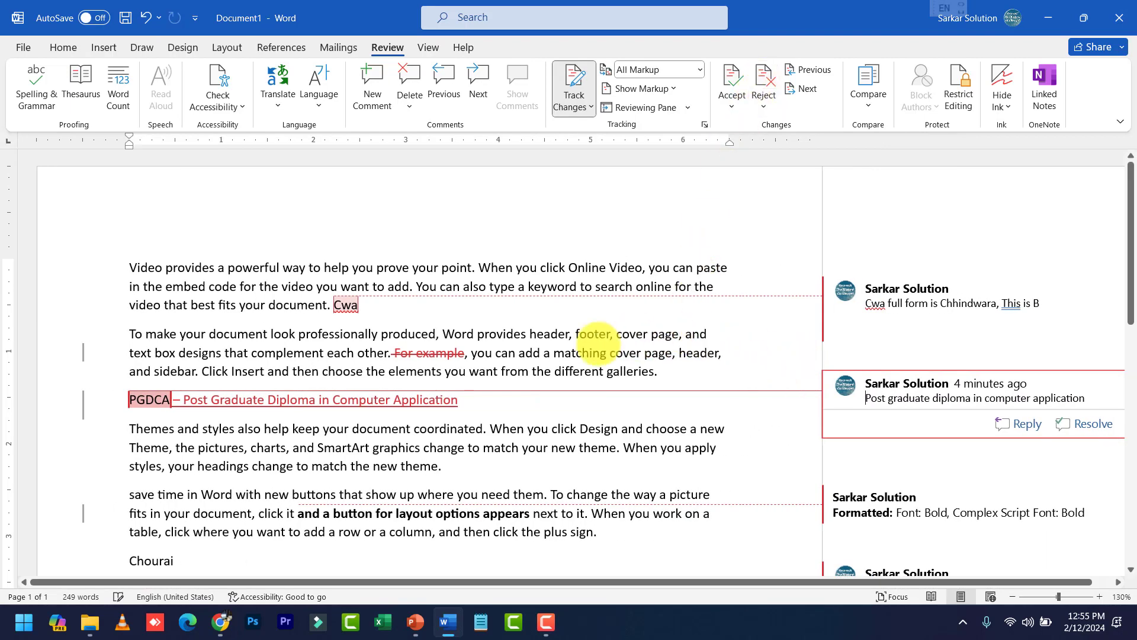
left_click(763, 105)
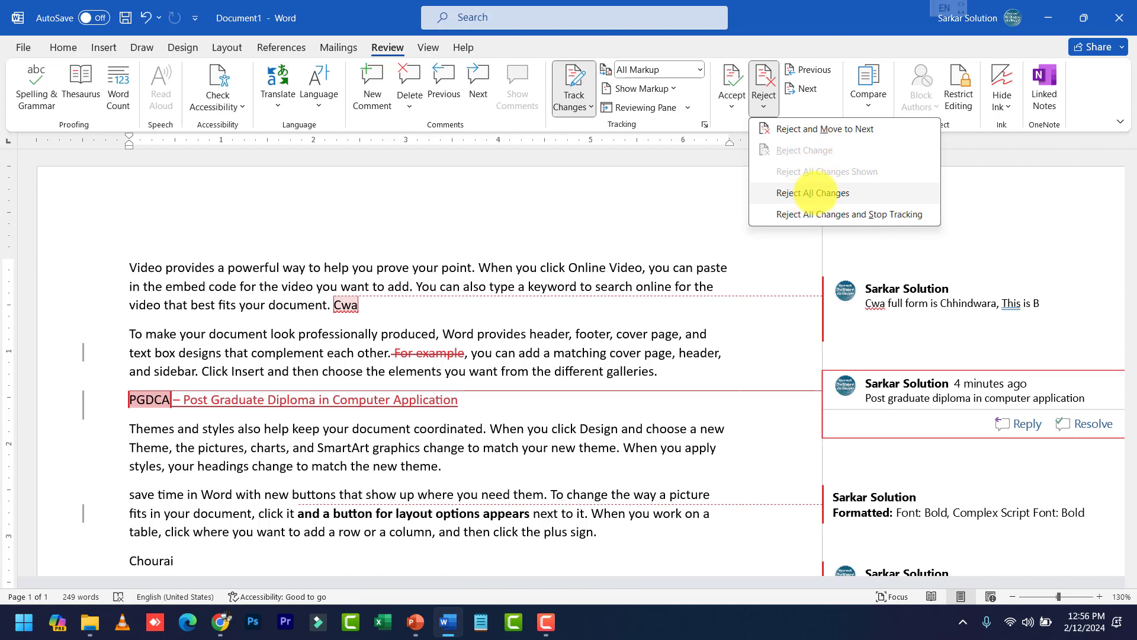
left_click(812, 192)
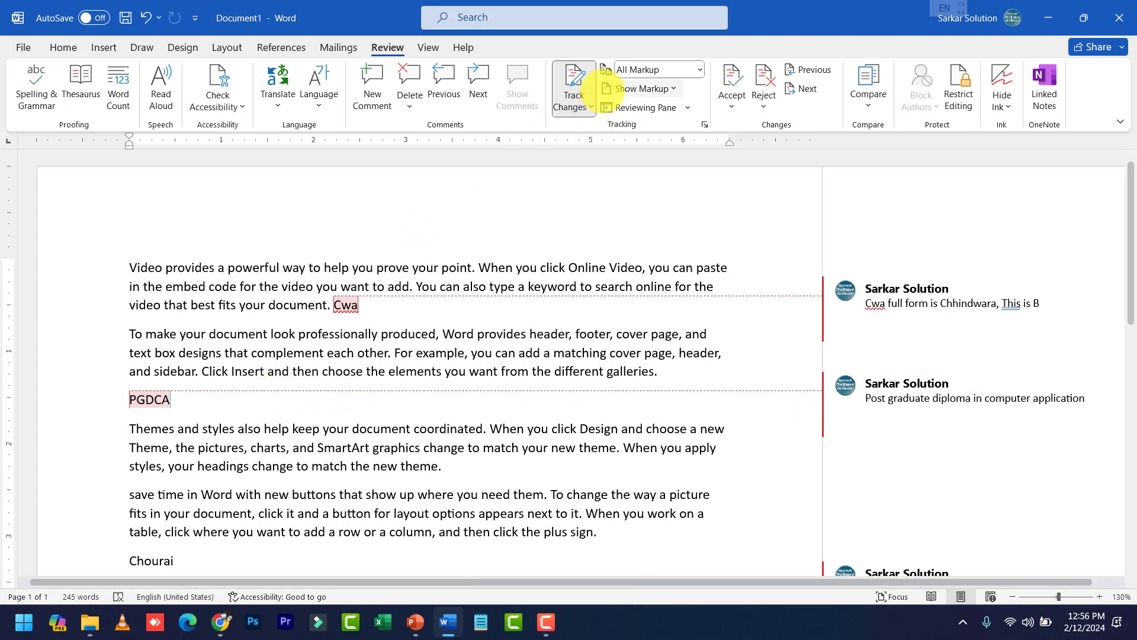
scroll(569, 317, "down", 4)
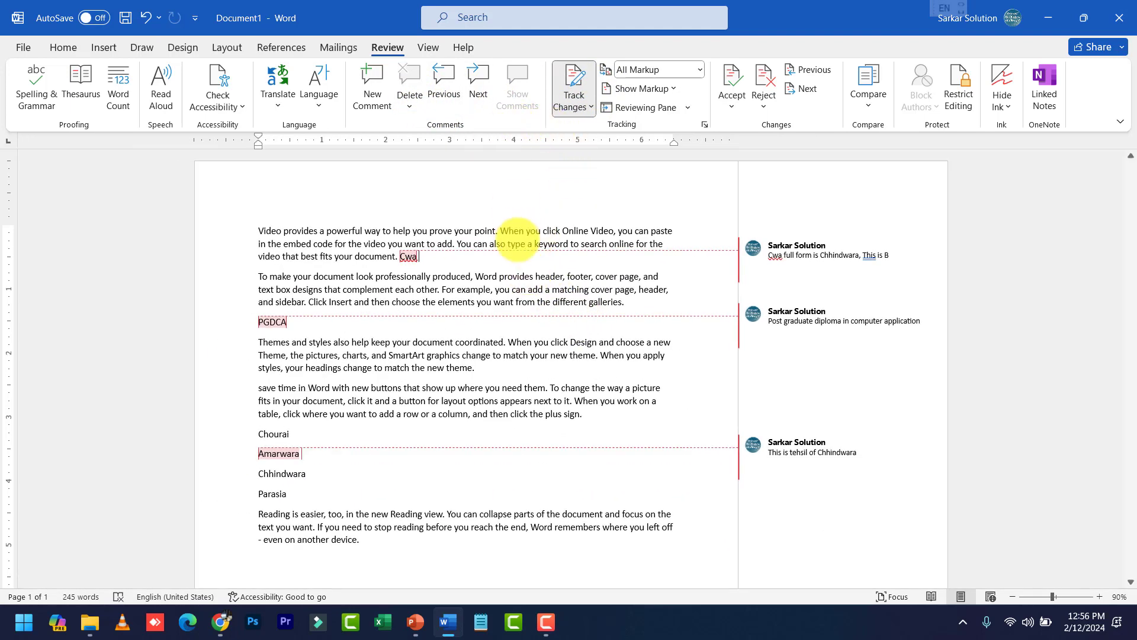
Turn off Track Changes
left_click(515, 243)
left_click(727, 303)
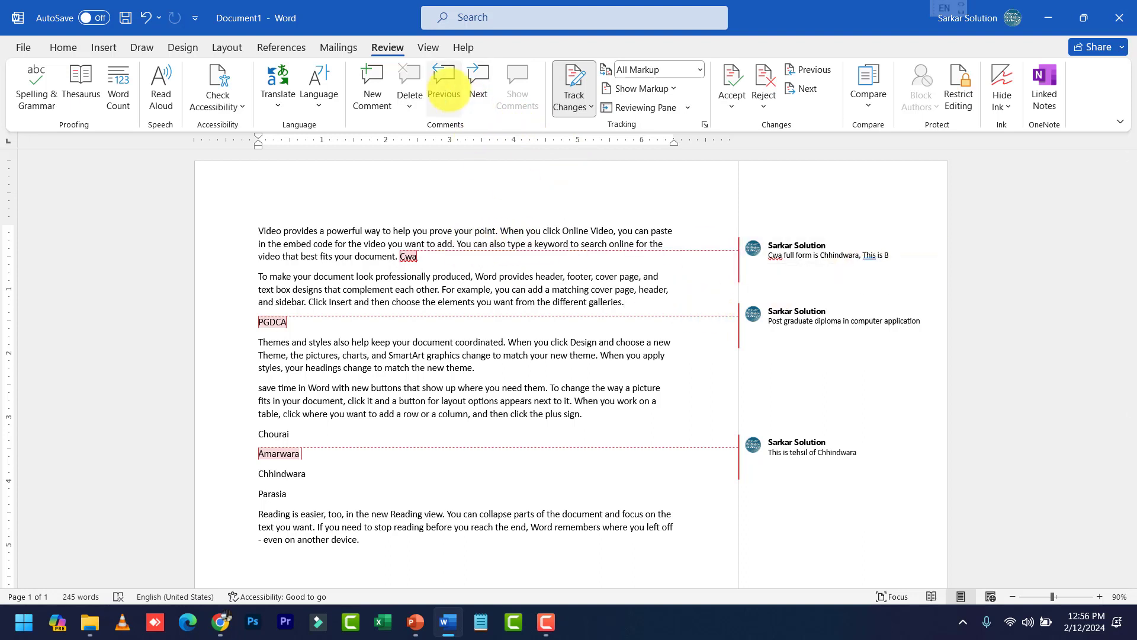
left_click(565, 104)
left_click(581, 115)
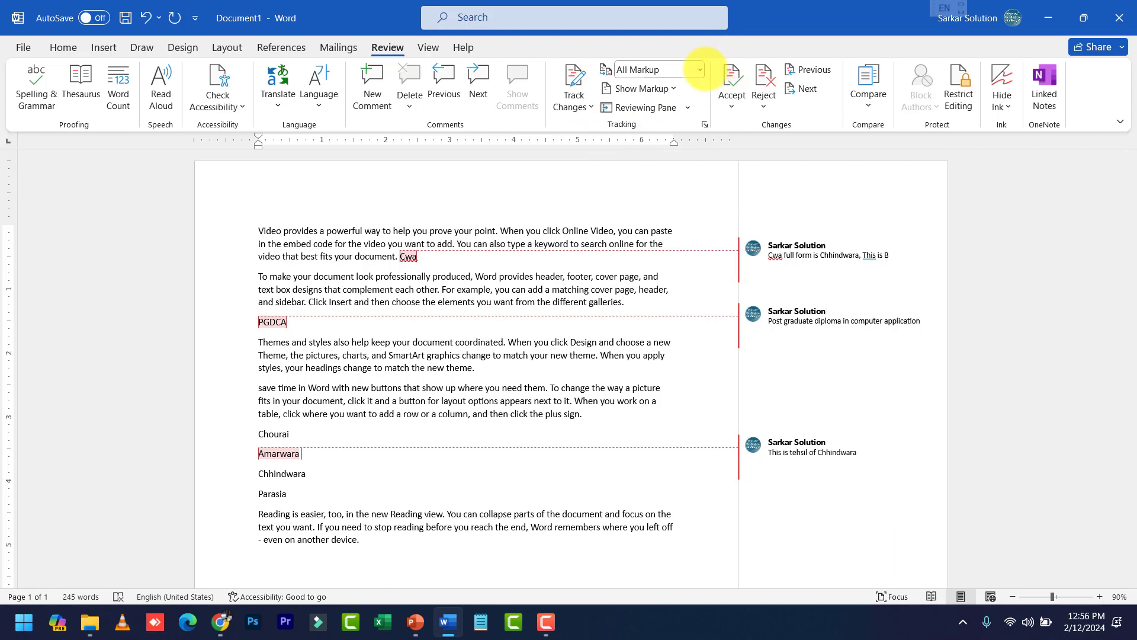
Set the markup display to Original and open the Show Markup options
left_click(700, 69)
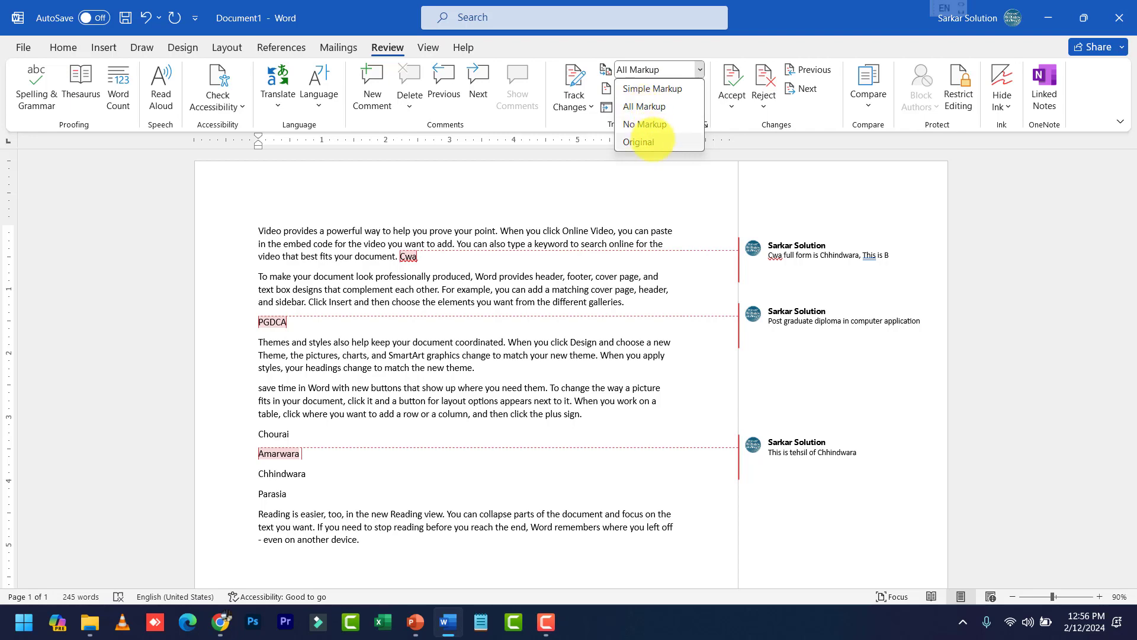
left_click(648, 141)
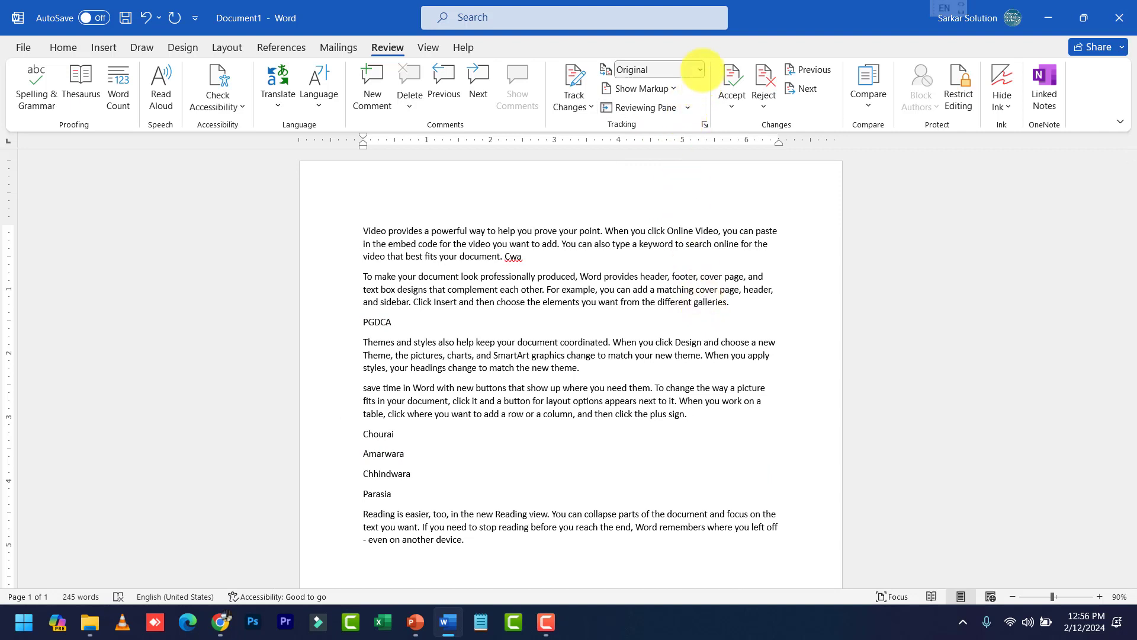
left_click(700, 69)
left_click(700, 70)
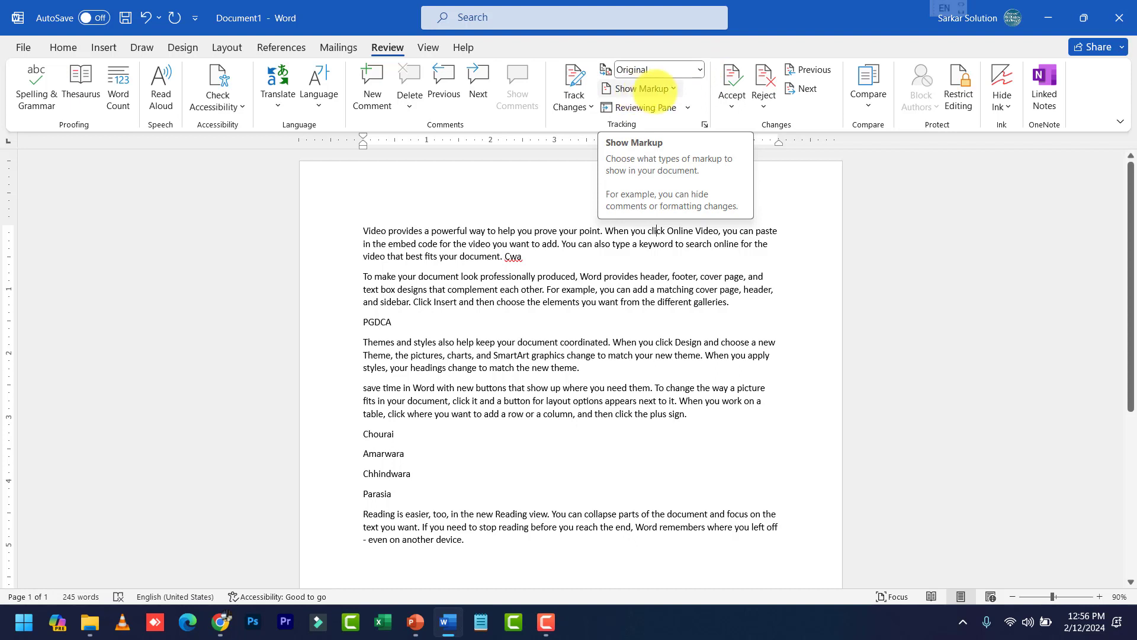
left_click(674, 88)
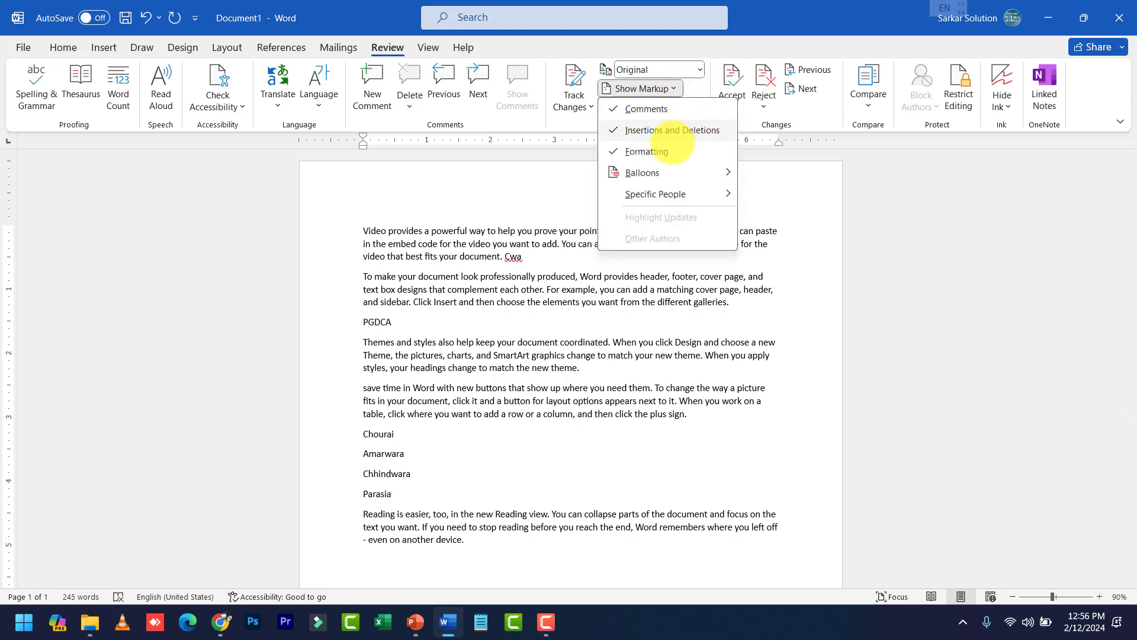
mouse_move(633, 169)
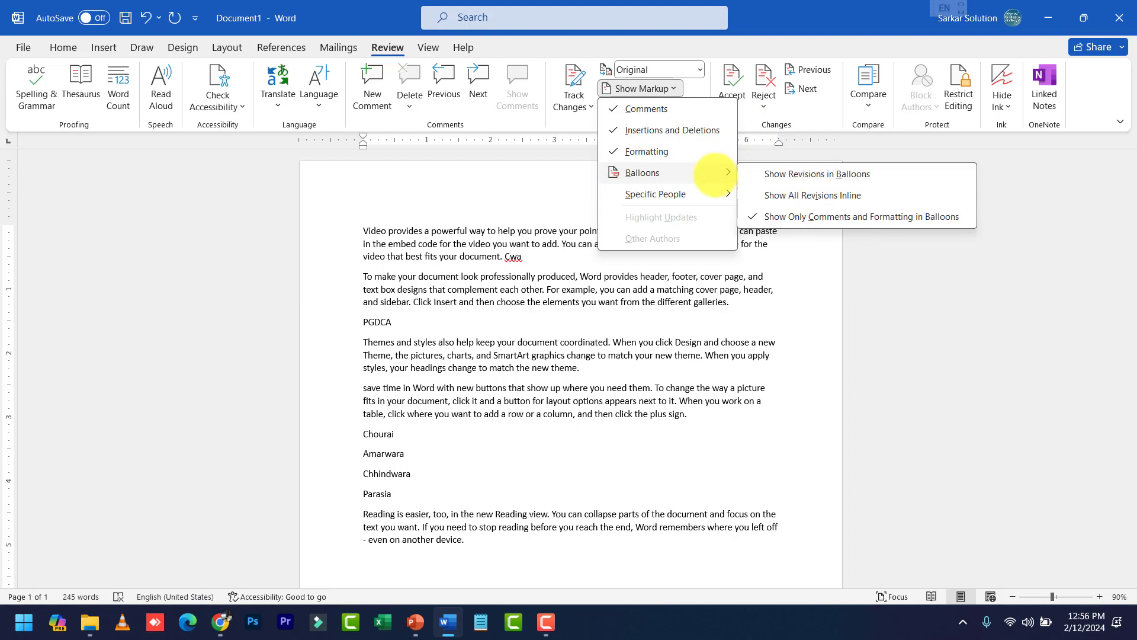
left_click(664, 277)
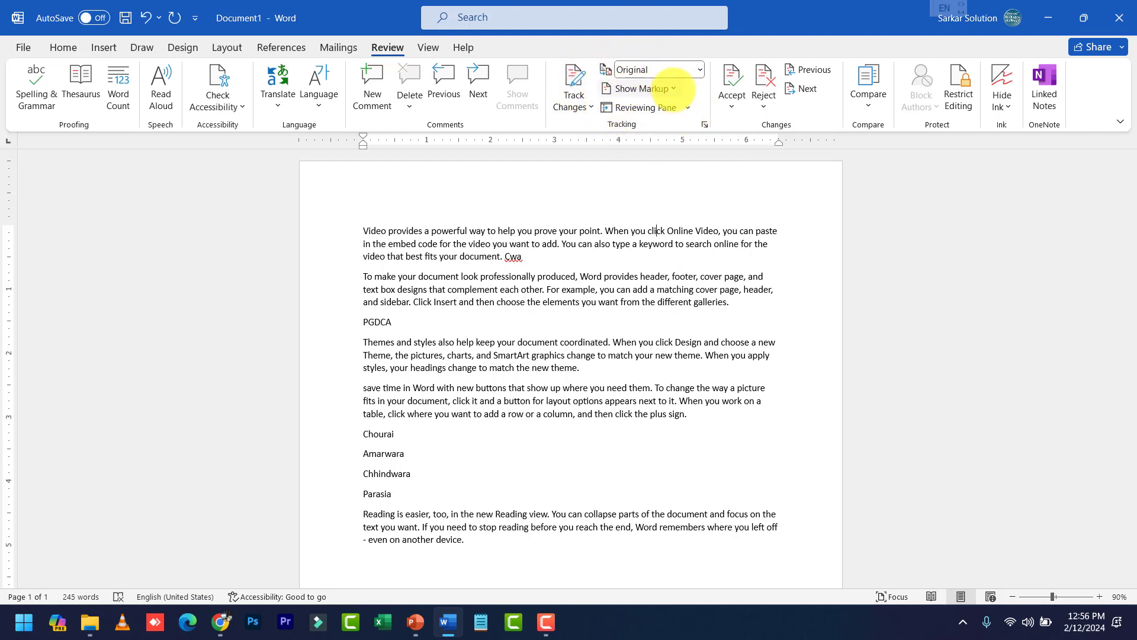
left_click(673, 89)
mouse_move(704, 172)
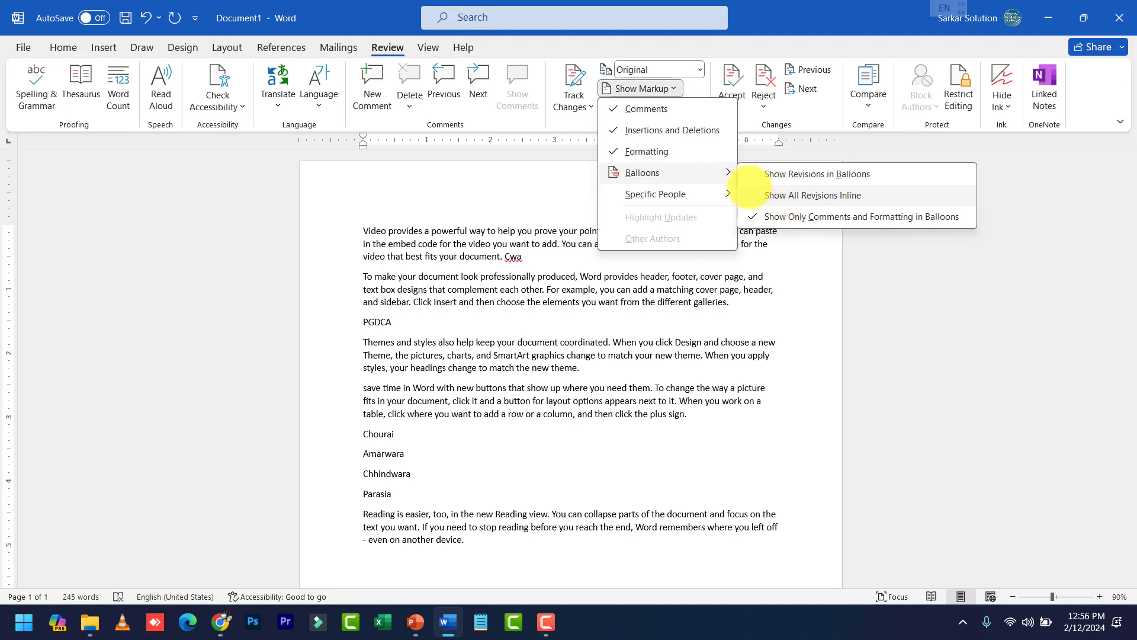
mouse_move(726, 188)
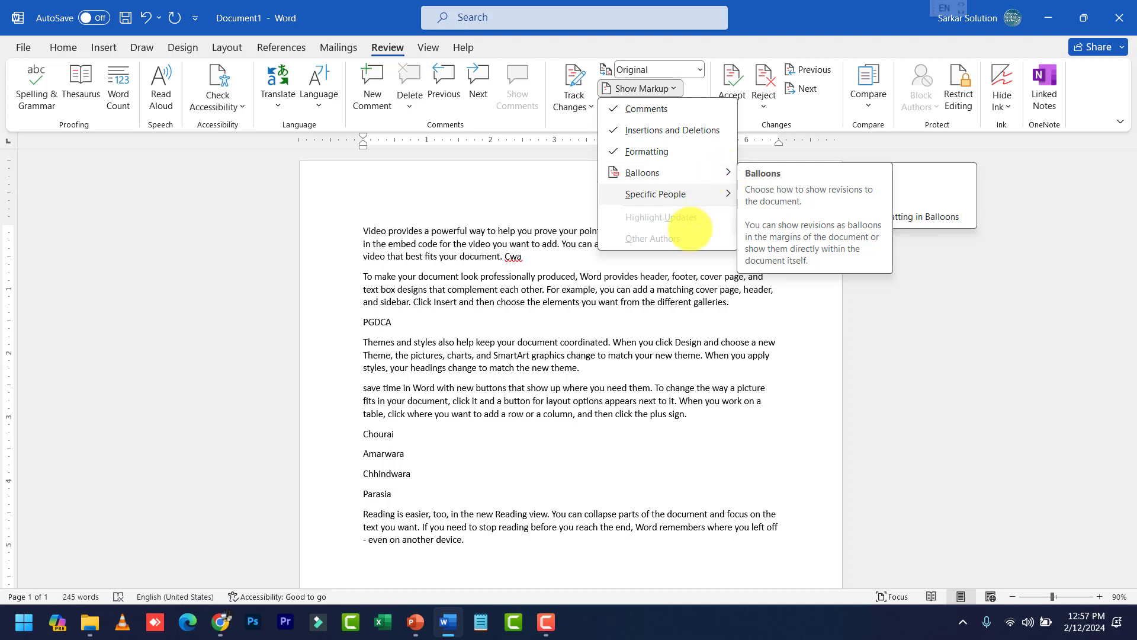
left_click(683, 371)
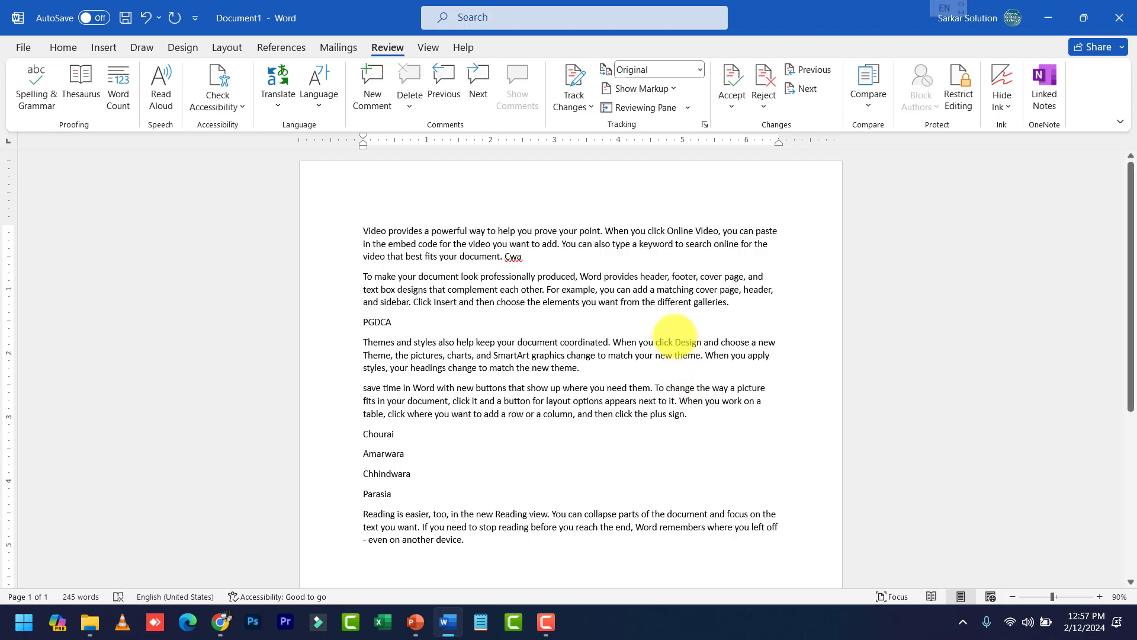
Start a Compare, cancel the file browse and comparison, then bring up the Ctrl+S save prompt
left_click(669, 322)
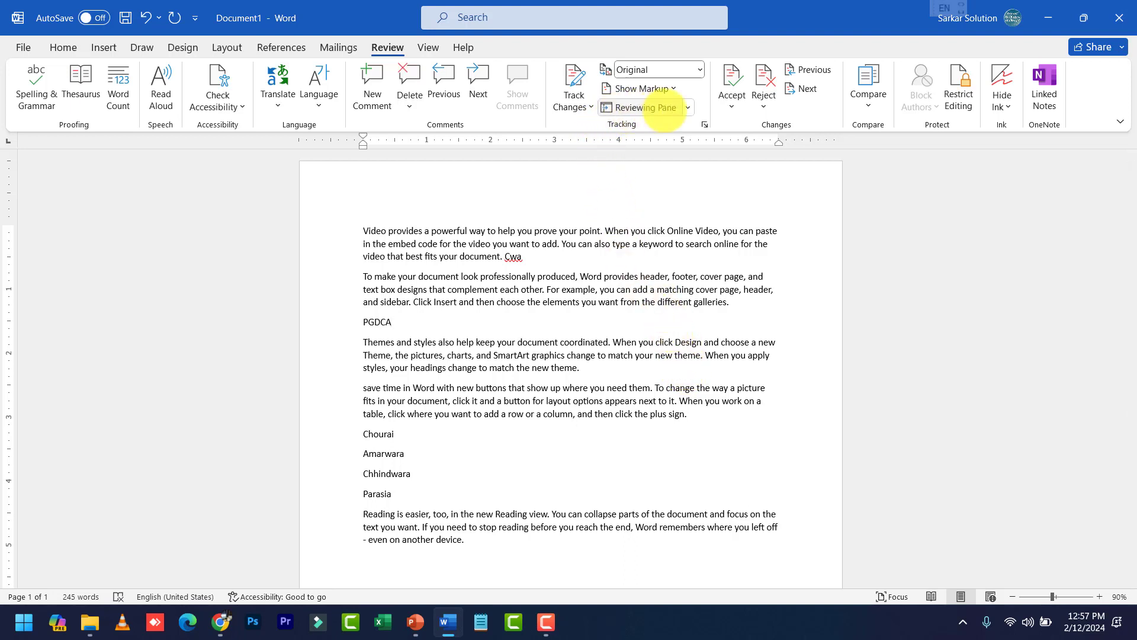
left_click(868, 104)
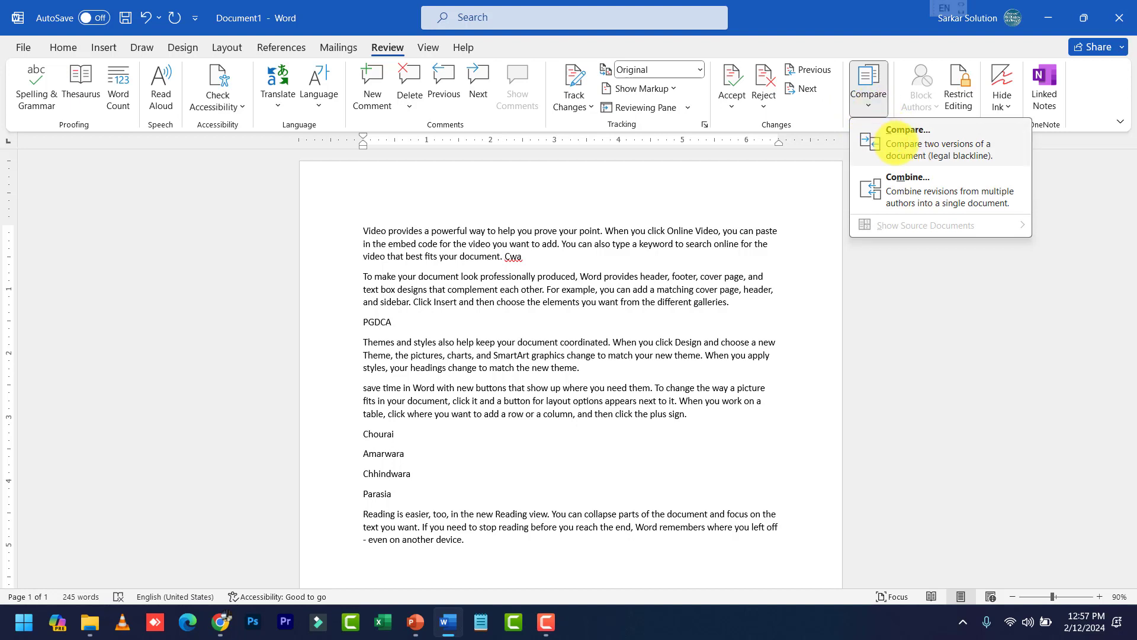
left_click(903, 142)
left_click_drag(604, 229, 870, 246)
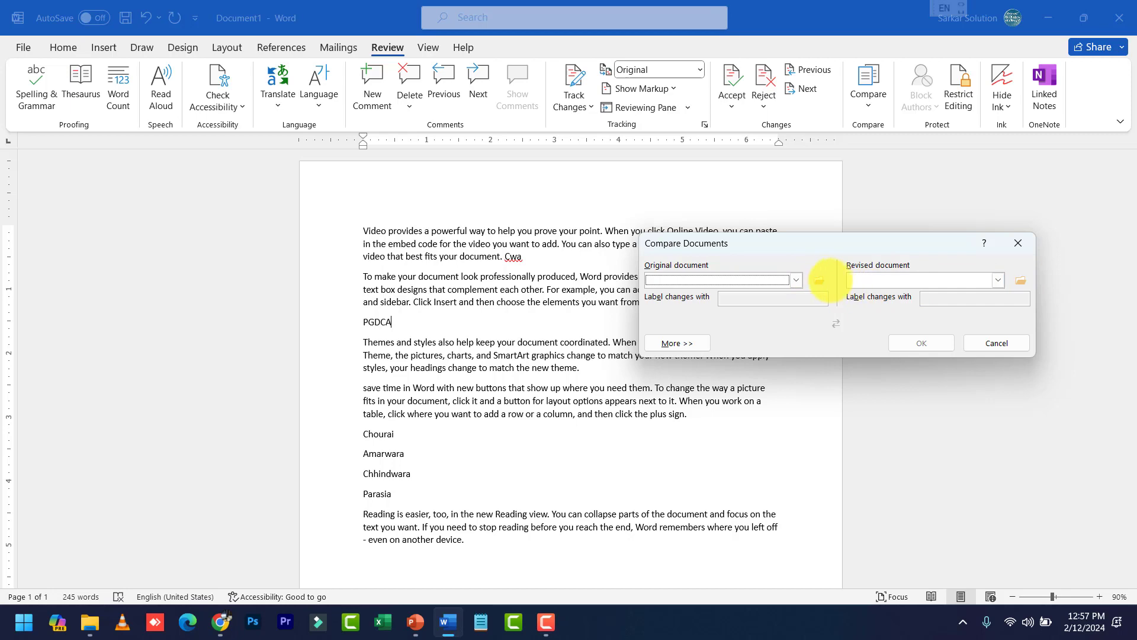
left_click(819, 280)
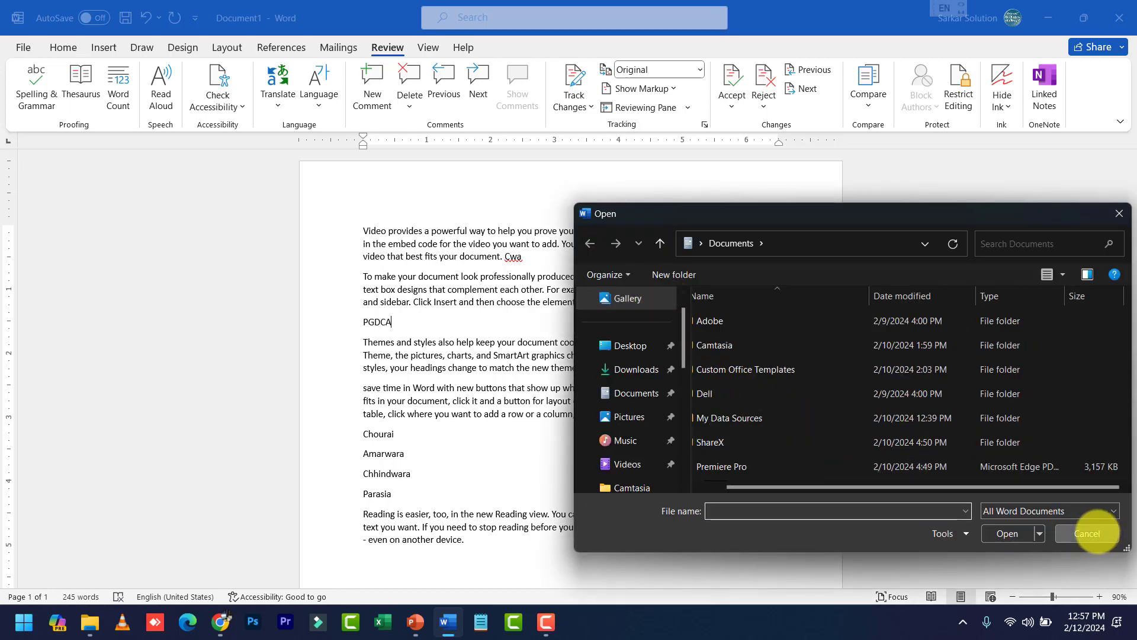
left_click(1088, 533)
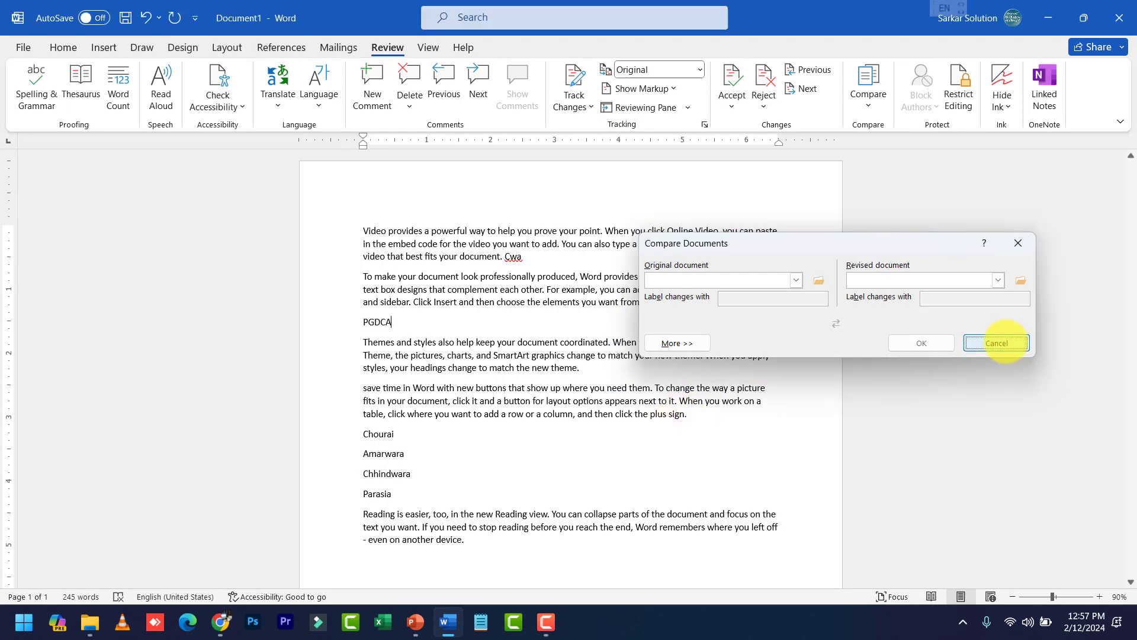
left_click(1001, 343)
key("ctrl+s")
left_click(552, 331)
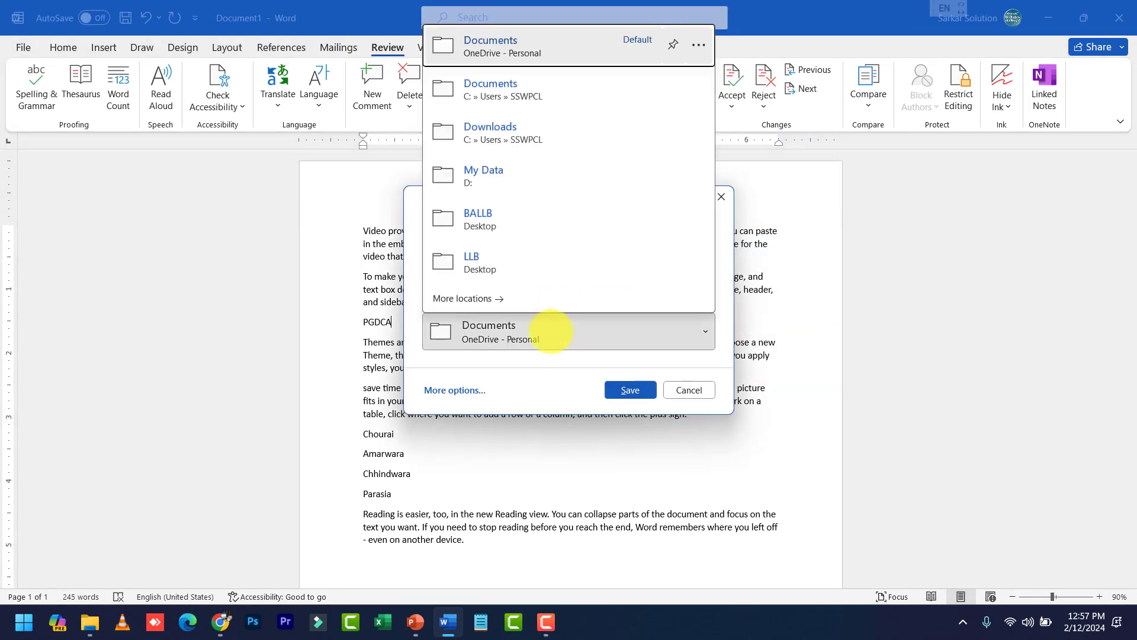
Save the document as 'A' in the local Documents folder
left_click(478, 91)
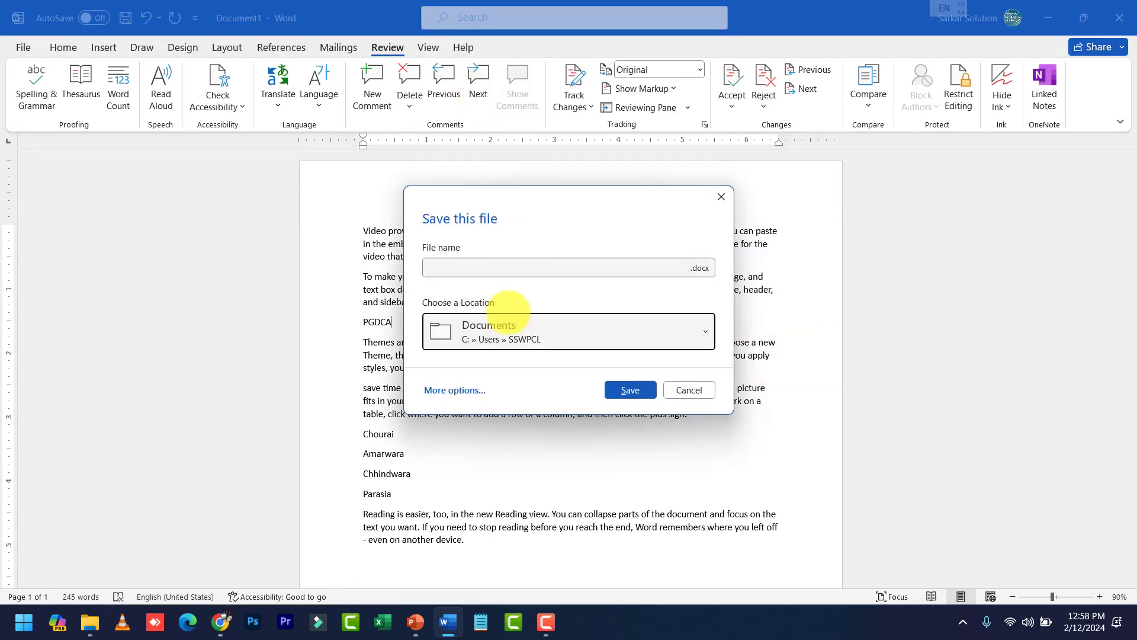
left_click(459, 389)
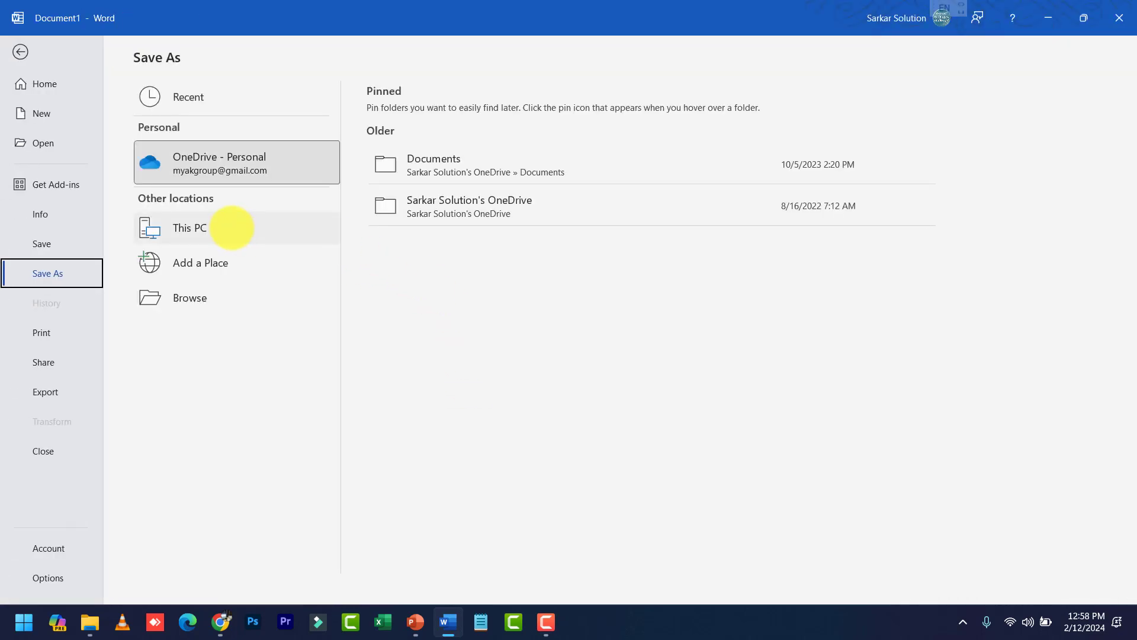
left_click(229, 229)
left_click(451, 177)
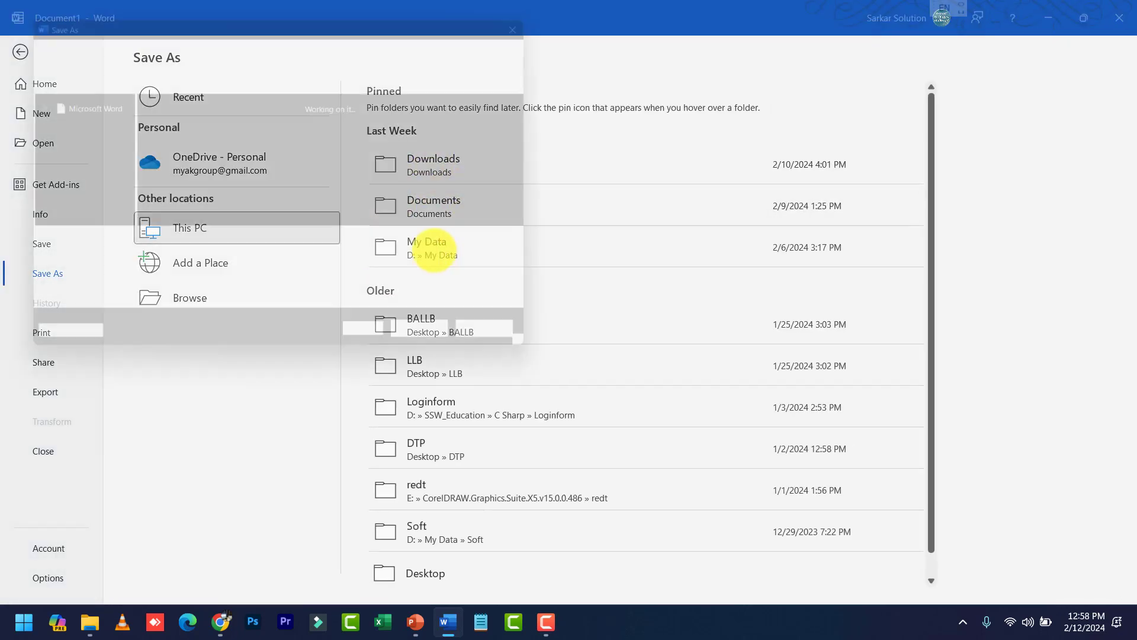
left_click(514, 348)
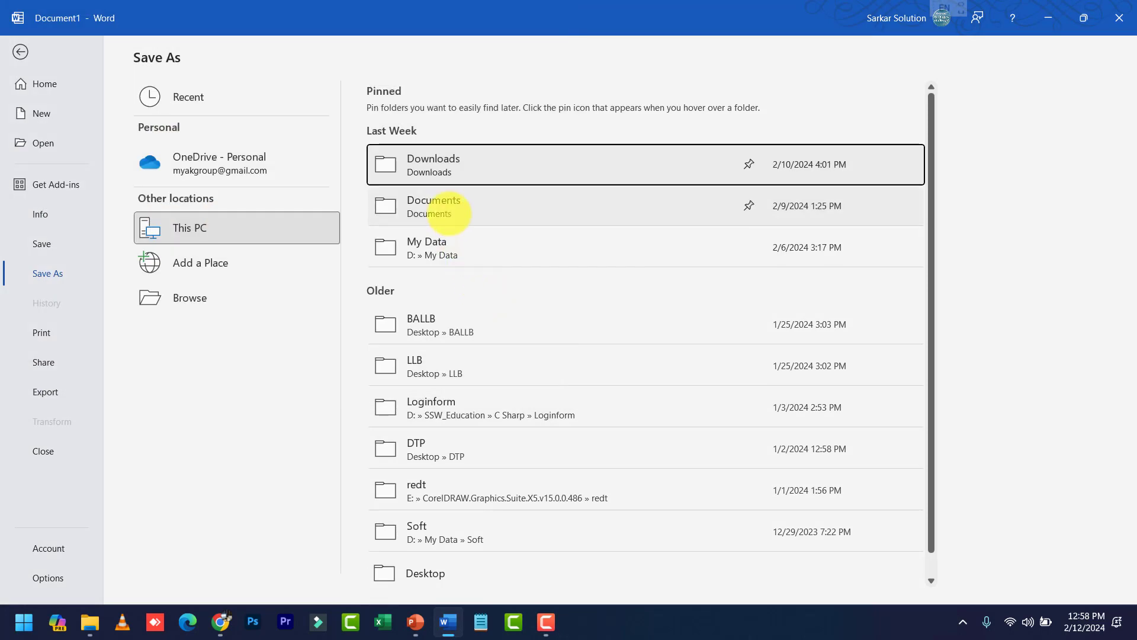
left_click(411, 206)
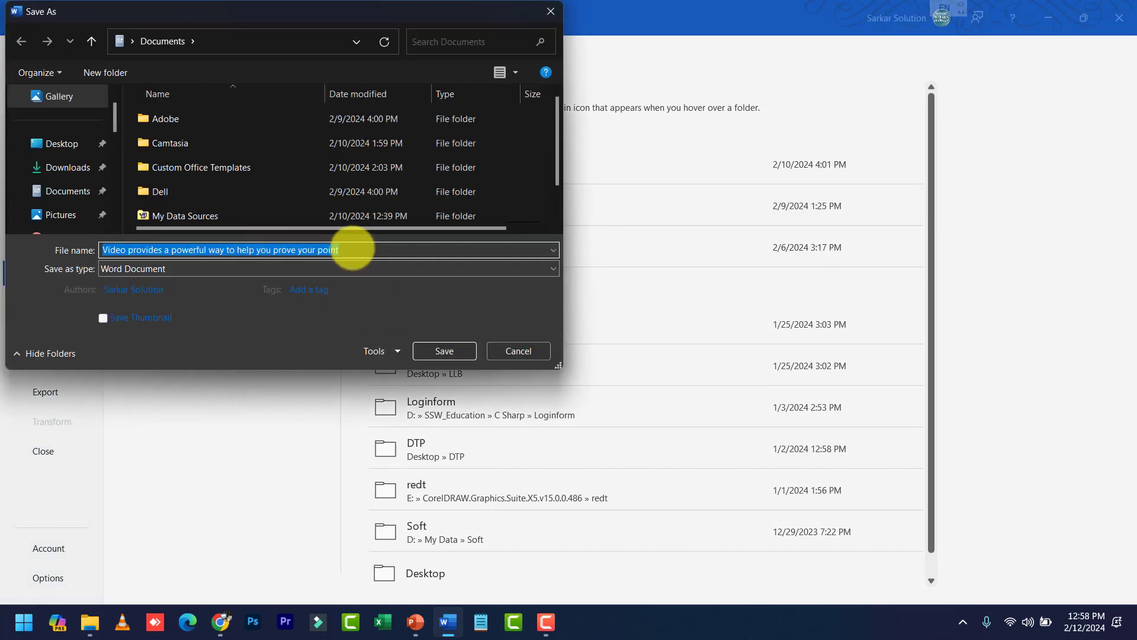
type("A")
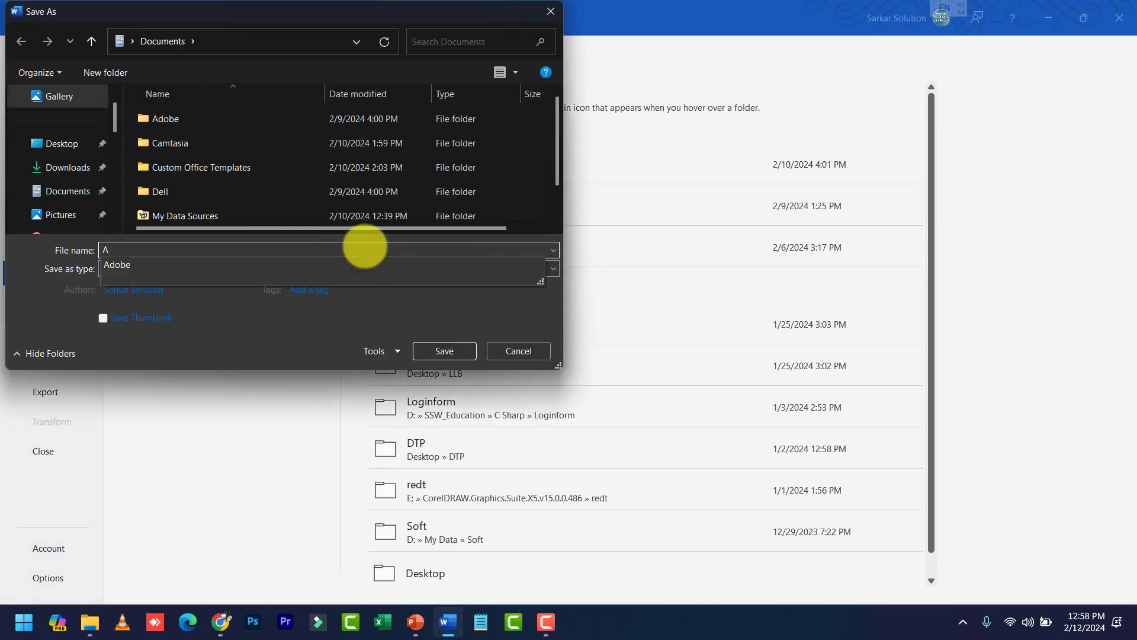
left_click(441, 349)
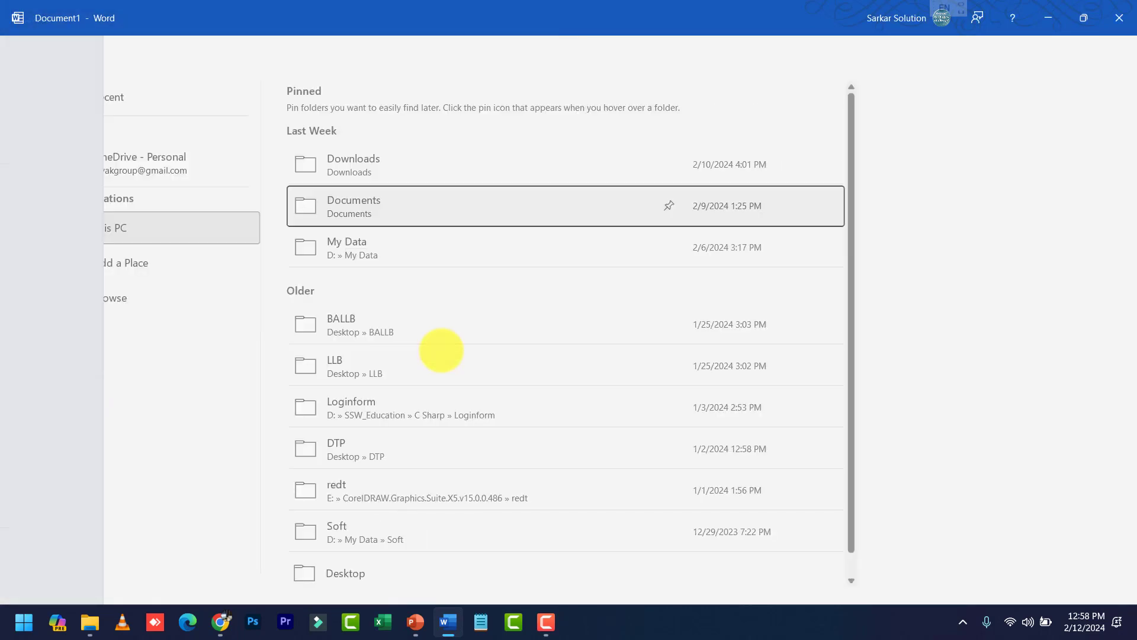
key("ctrl+a")
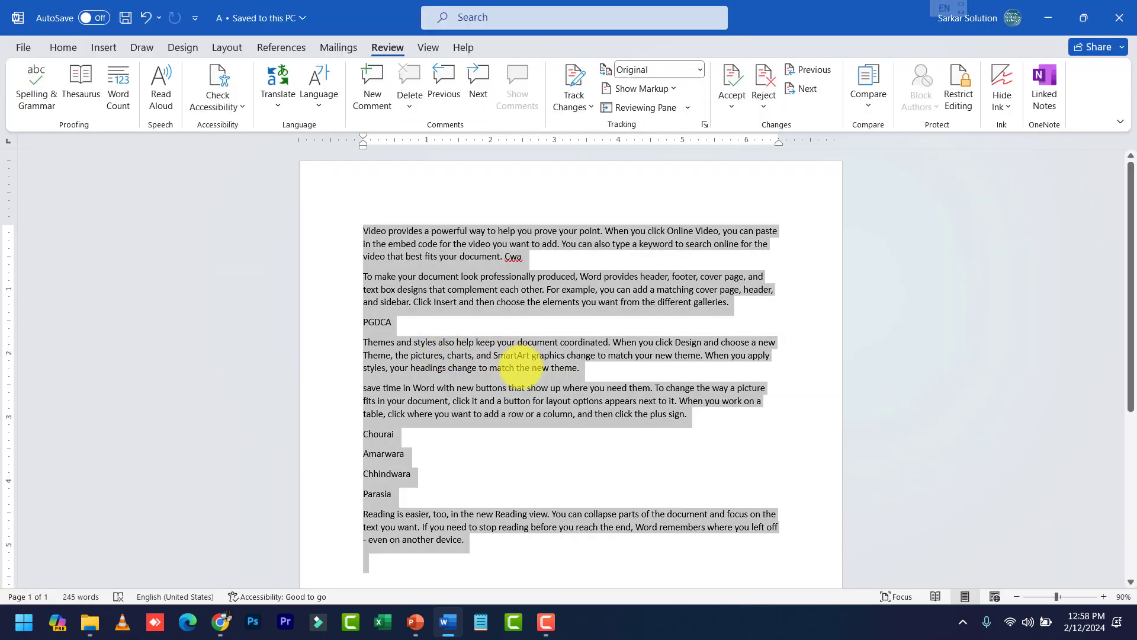
Select the word PGDCA and return to the Home tab
key("alt+g")
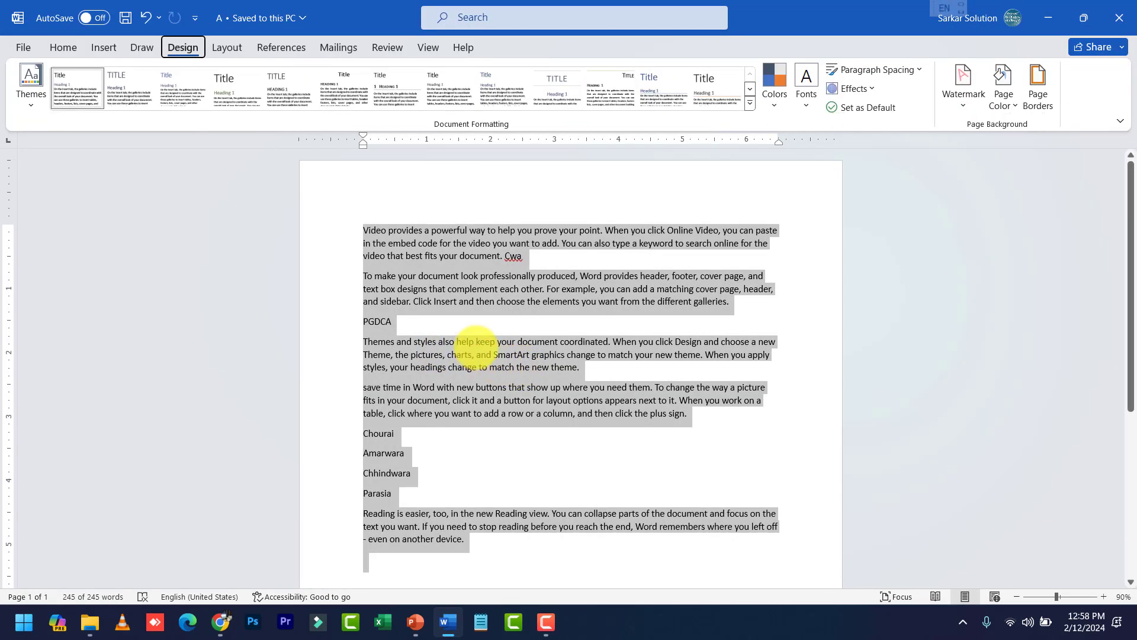
left_click(484, 289)
double_click(377, 321)
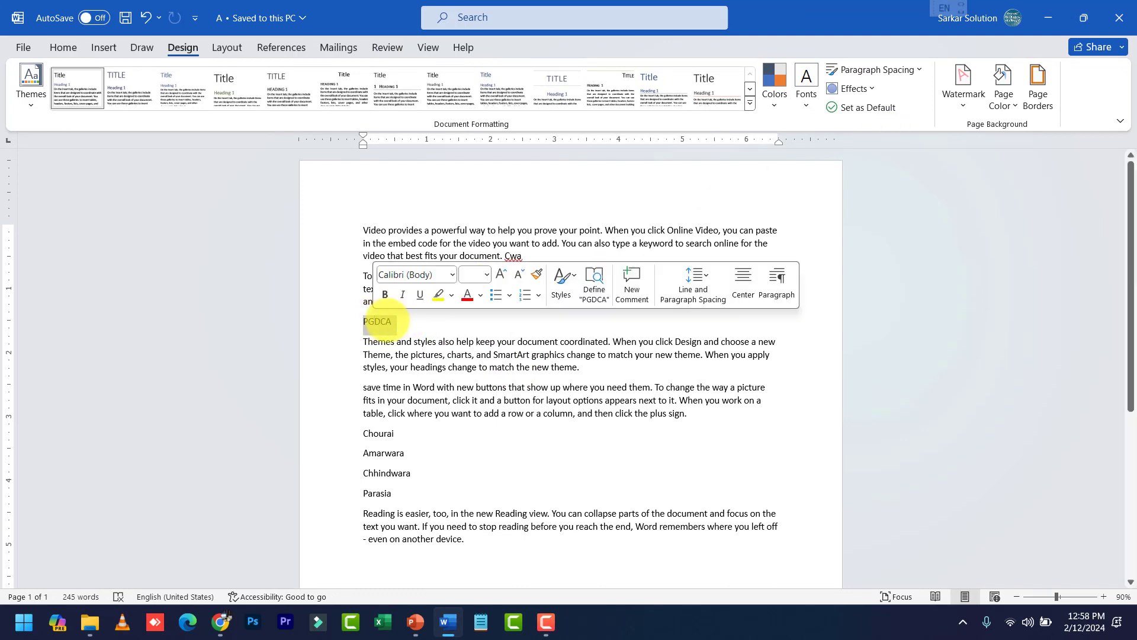
left_click(64, 47)
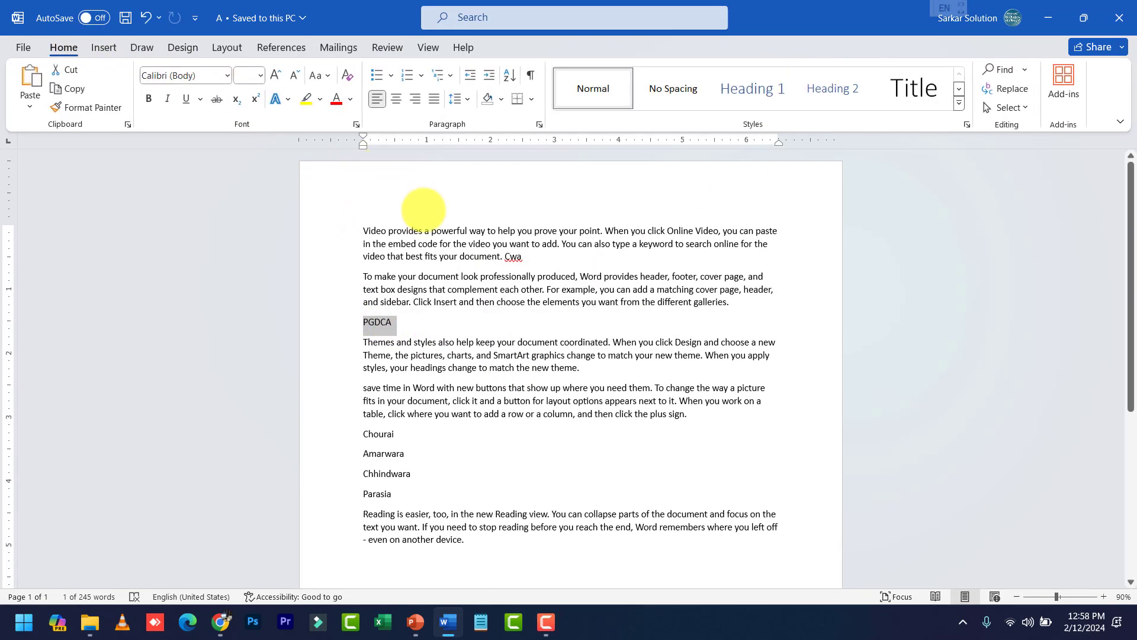
Go to the Save As page in the File backstage
key("alt+f")
key("Escape")
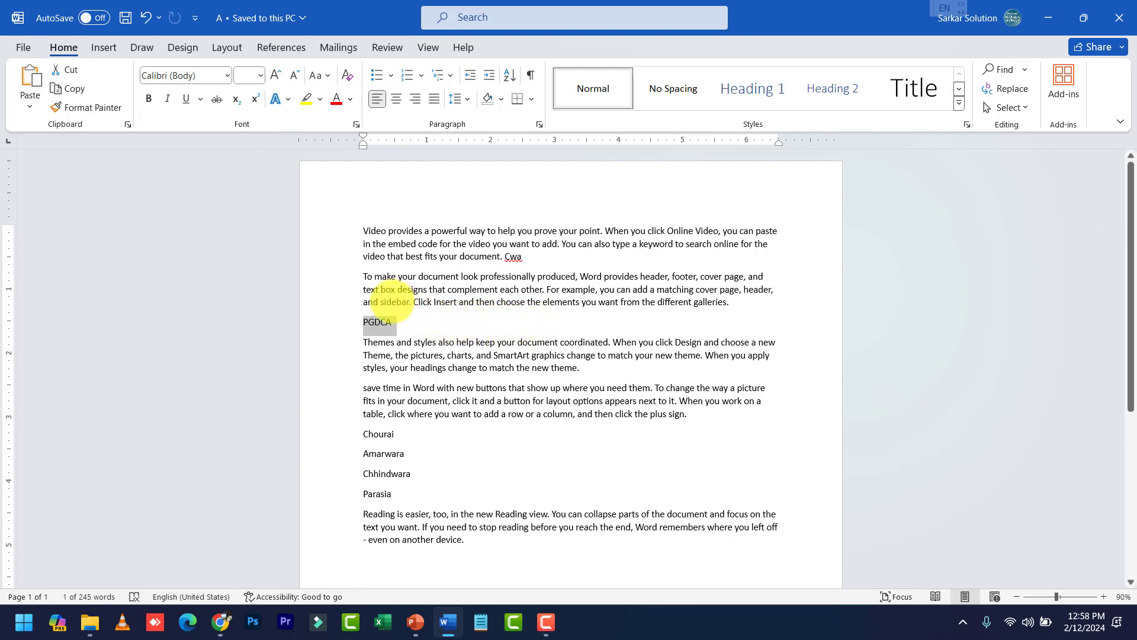
key("alt+f")
left_click(70, 272)
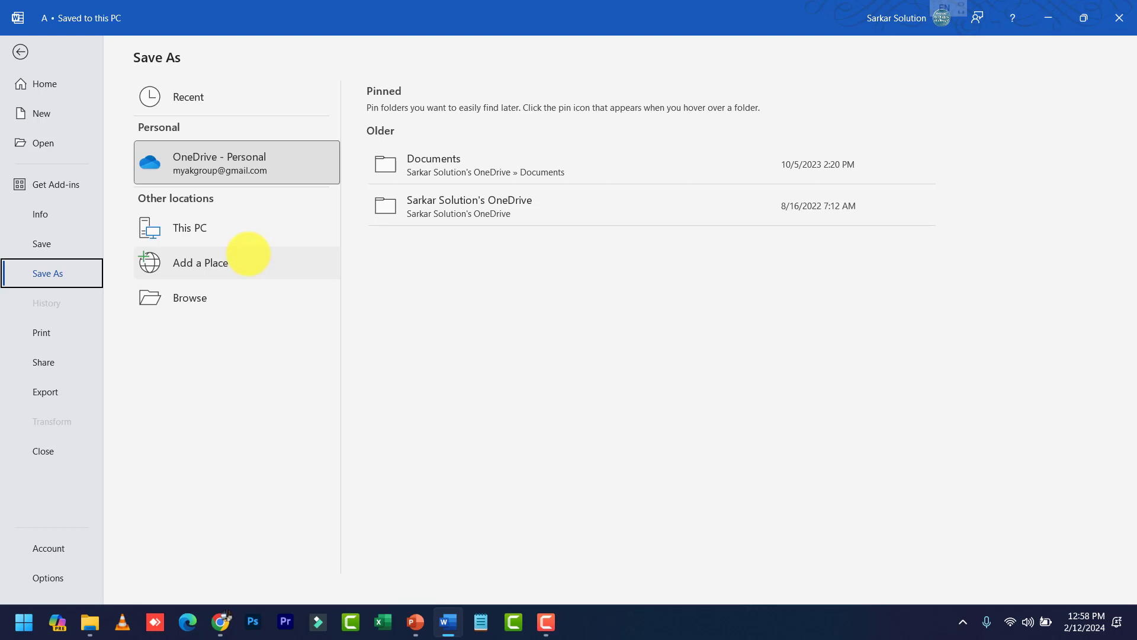
Save a copy of the document as B in This PC > Documents
left_click(243, 232)
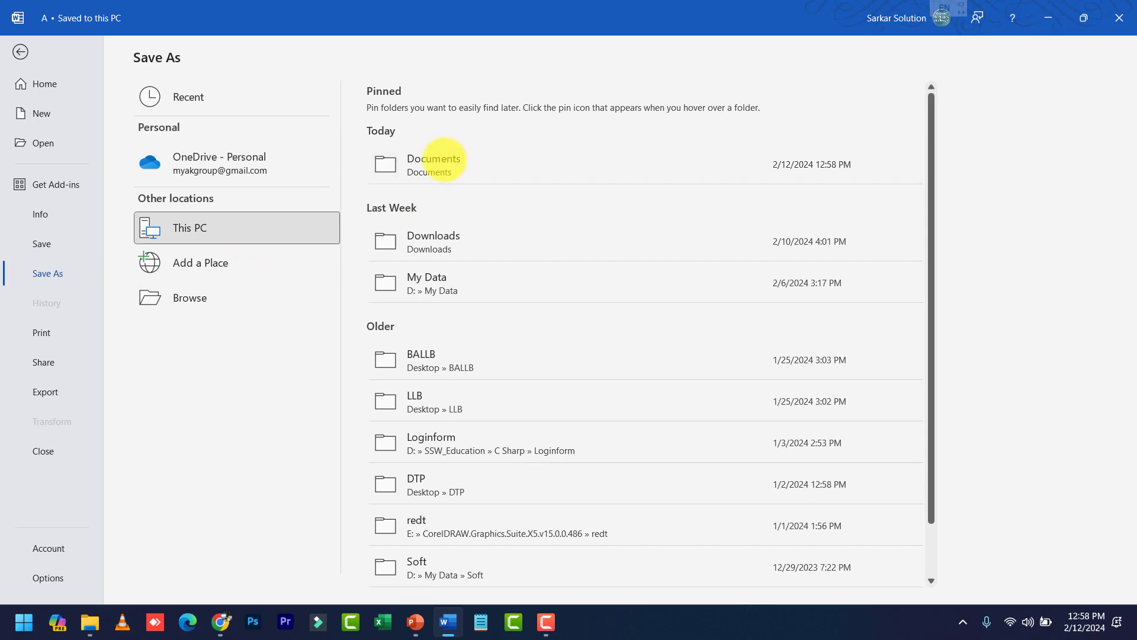
left_click(443, 159)
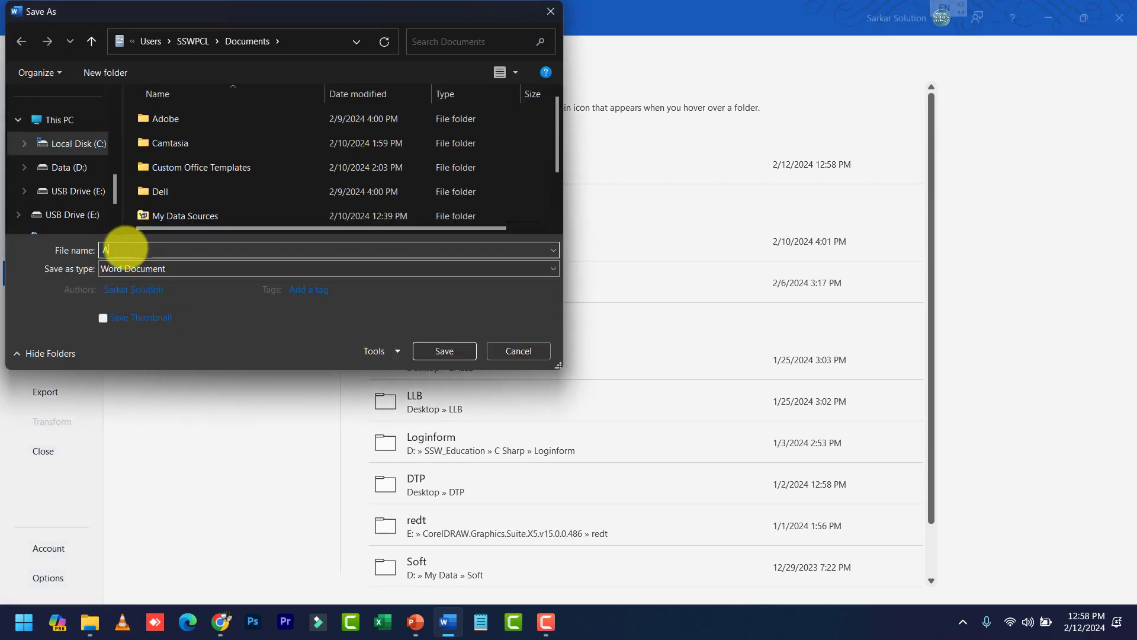
left_click_drag(126, 249, 91, 249)
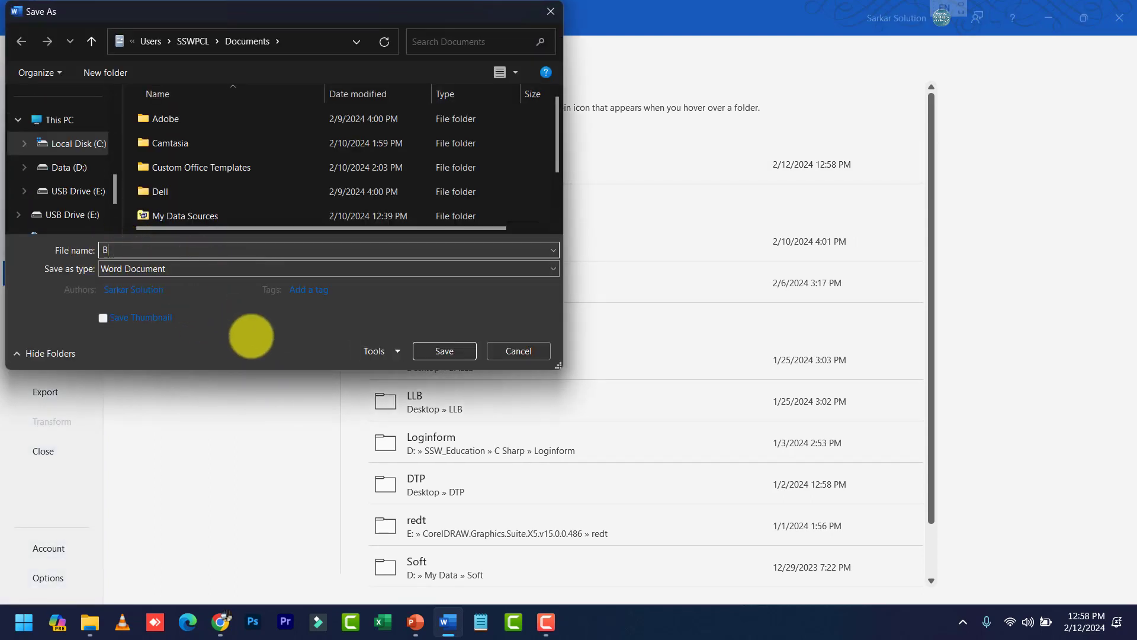
left_click(447, 350)
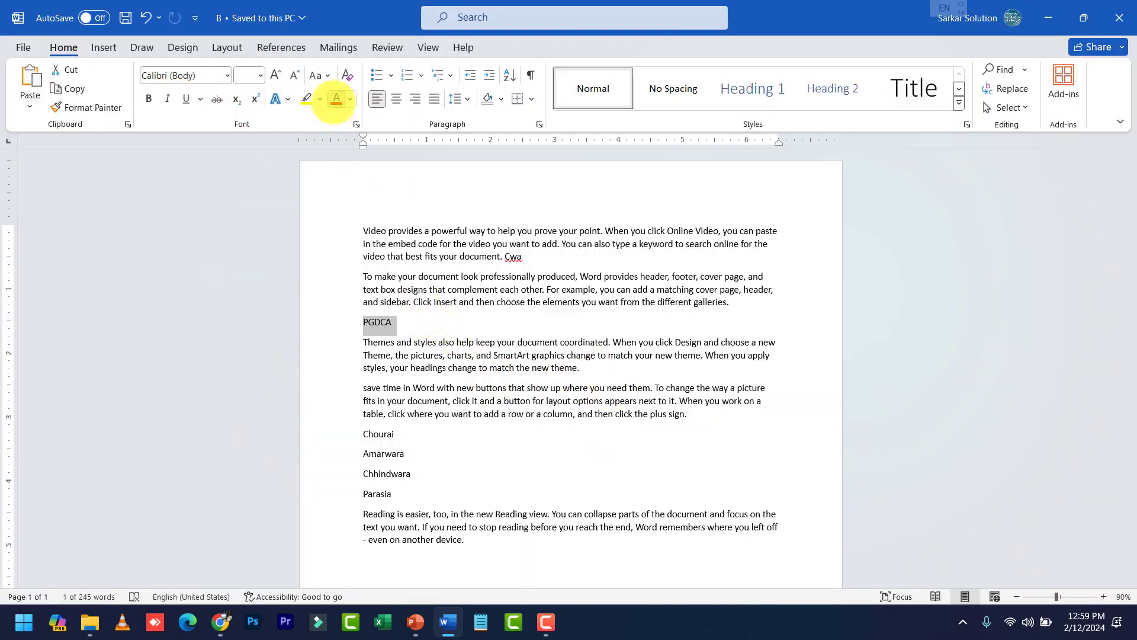
Color PGDCA red, set the second paragraph in Times New Roman, and save B
left_click(336, 99)
double_click(335, 289)
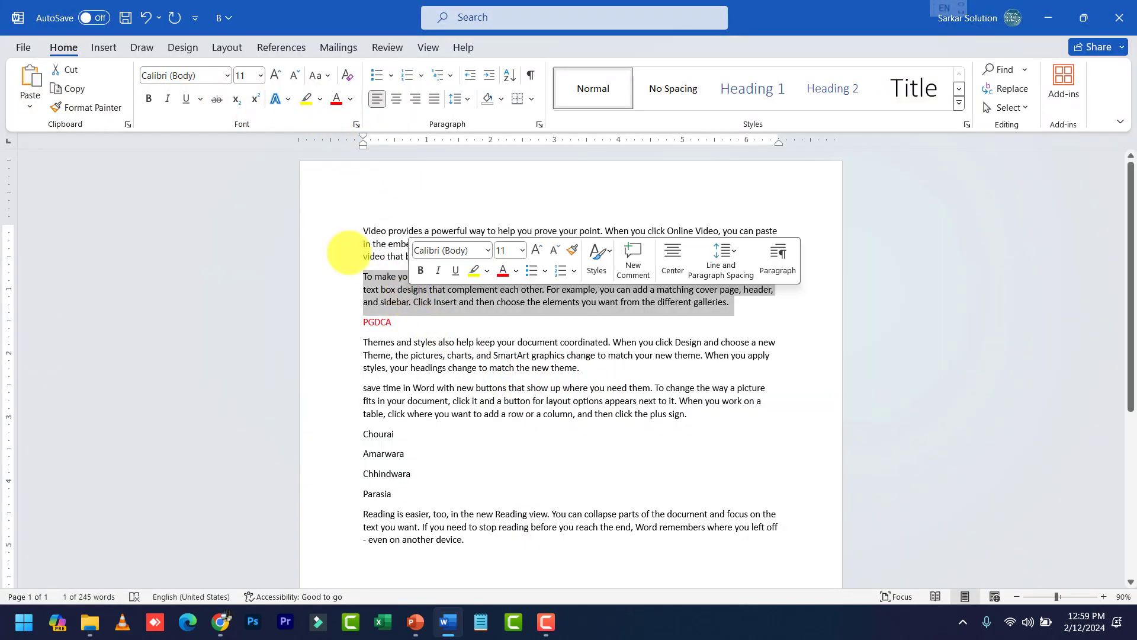
left_click(172, 76)
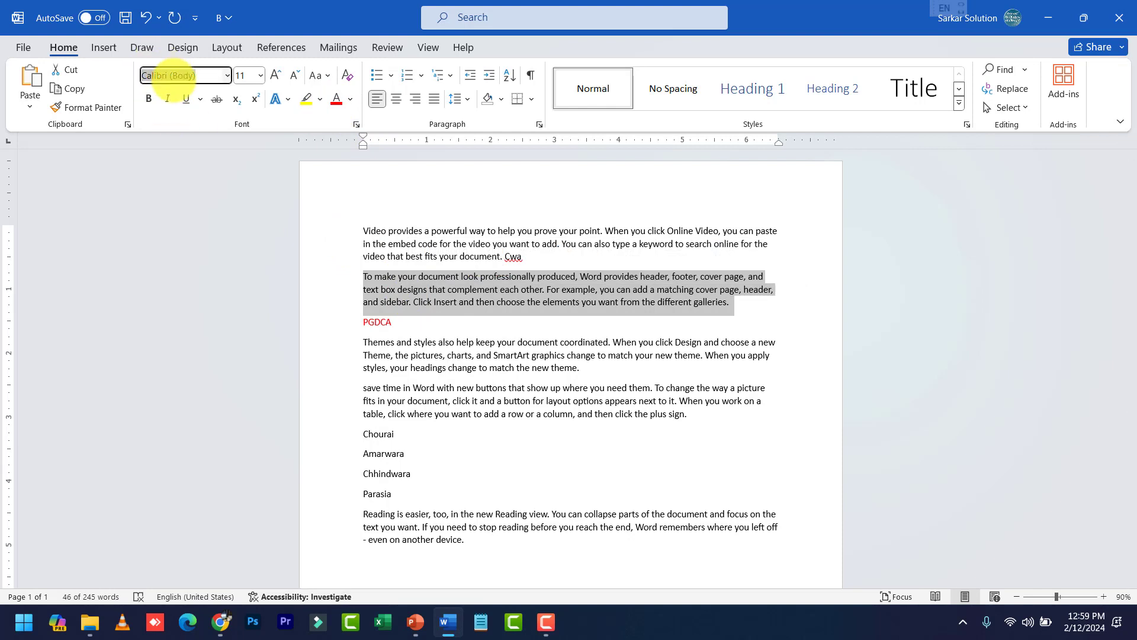
type("Tme")
type("imes New Roman")
key("Return")
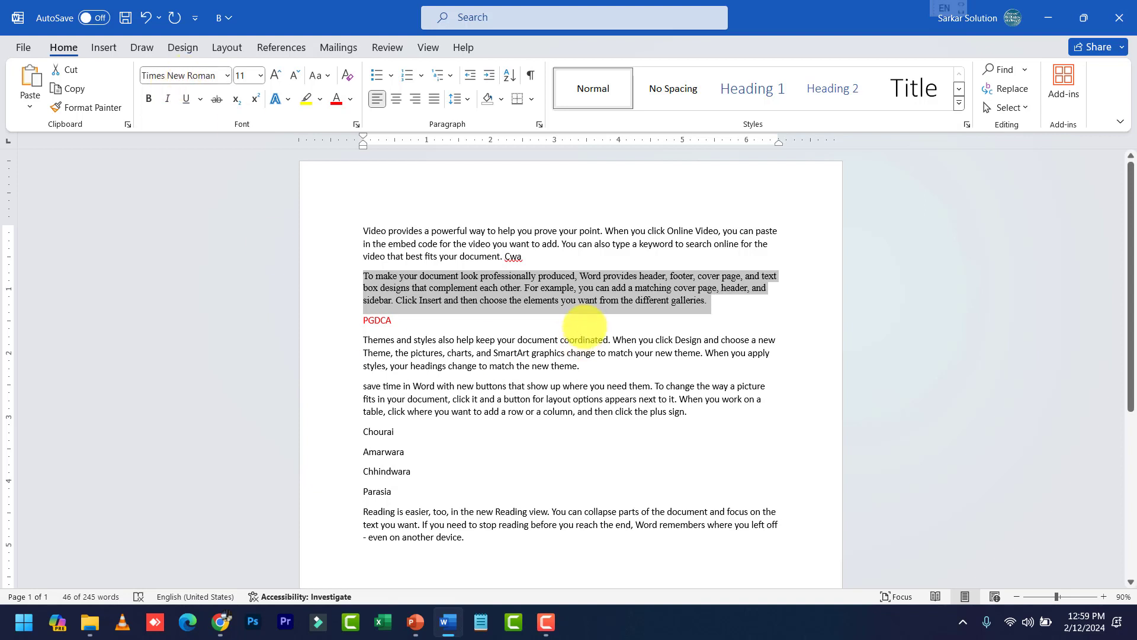
key("ctrl+s")
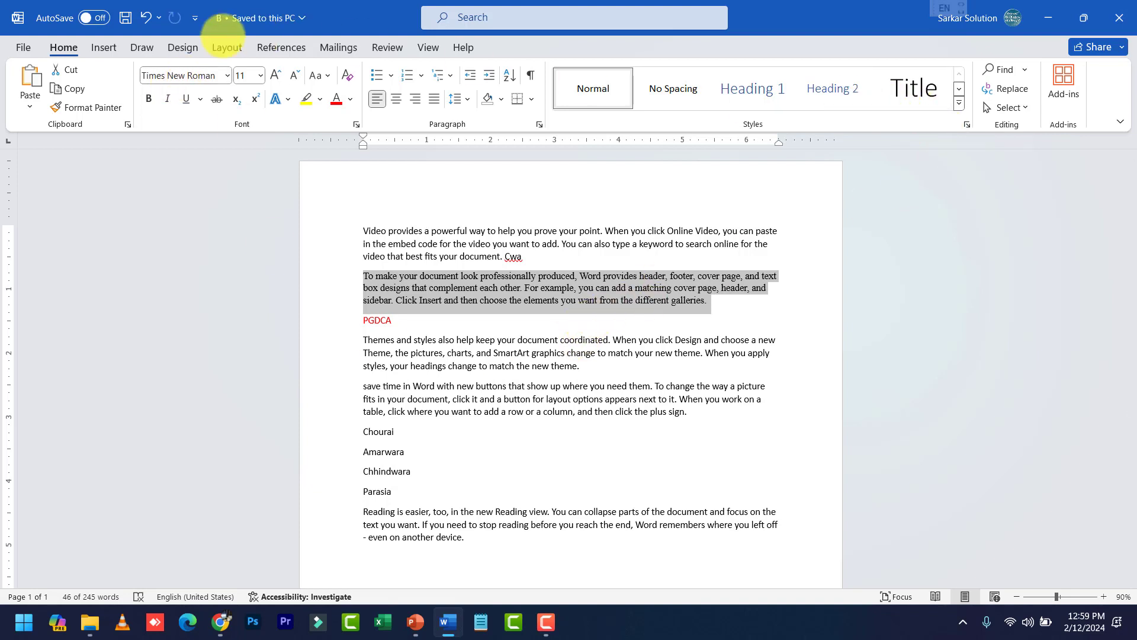
left_click(387, 47)
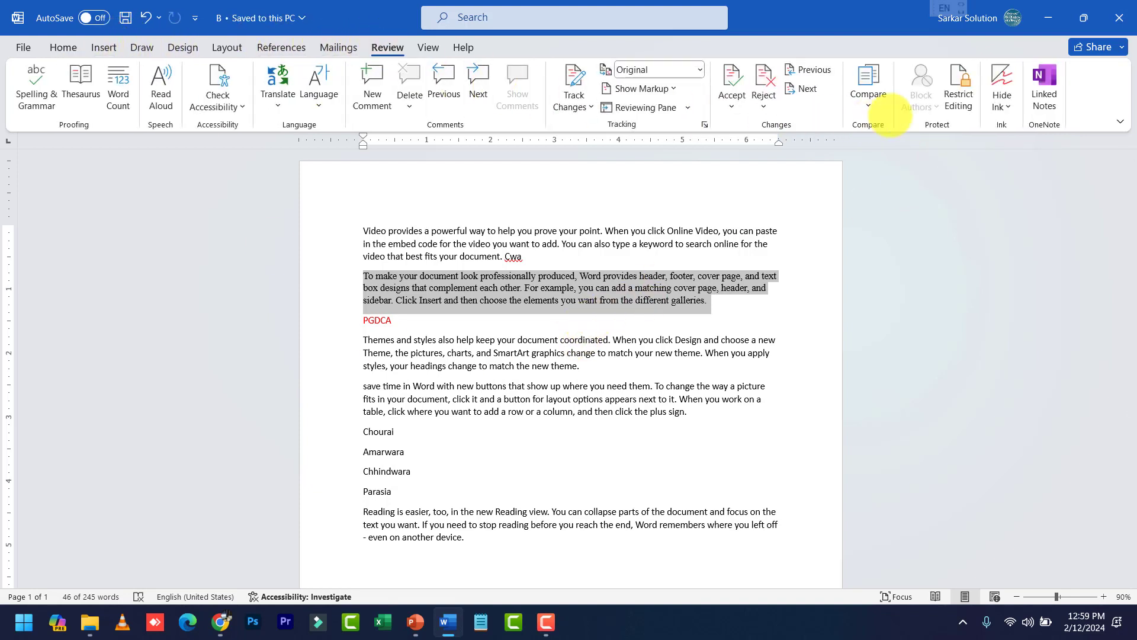
Start a Compare Documents run with A as the original document
left_click(868, 108)
left_click(876, 135)
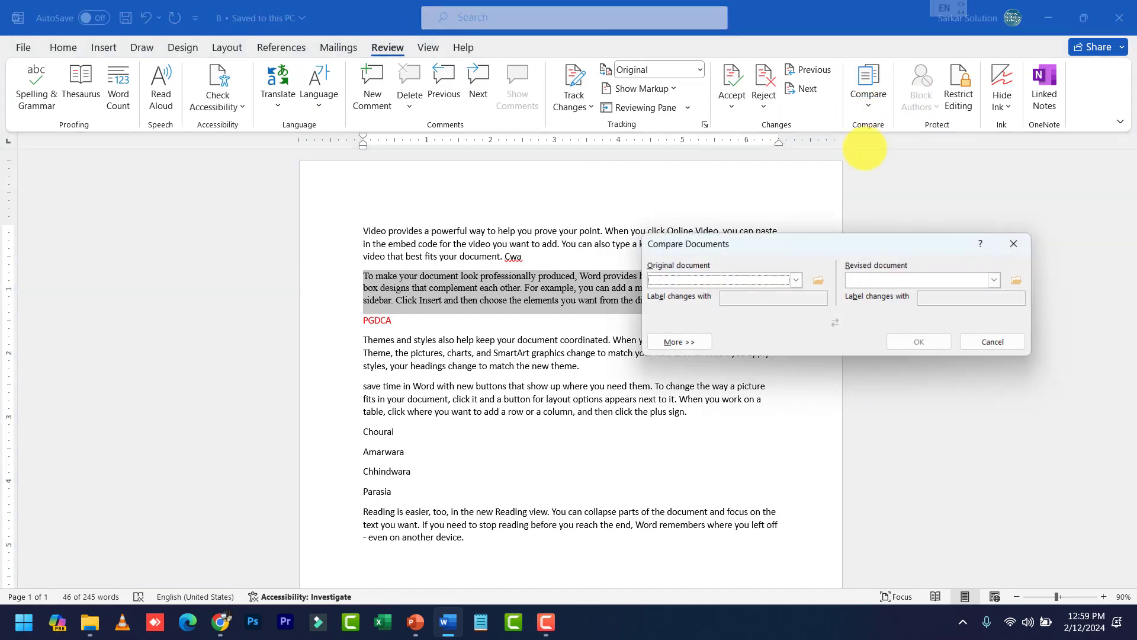
left_click(819, 281)
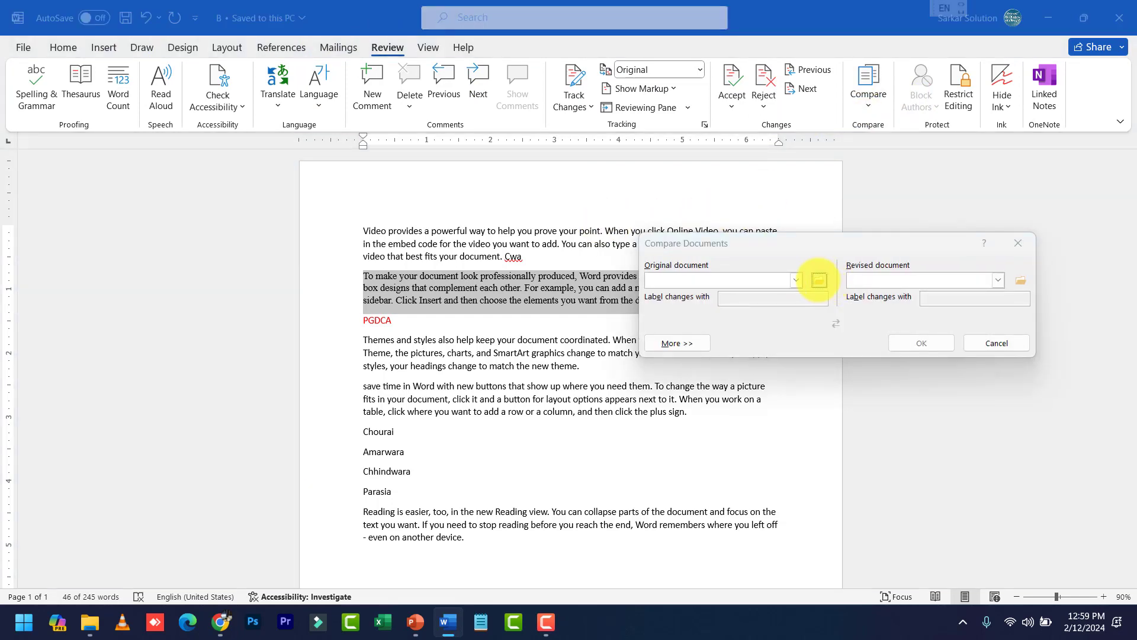
double_click(724, 466)
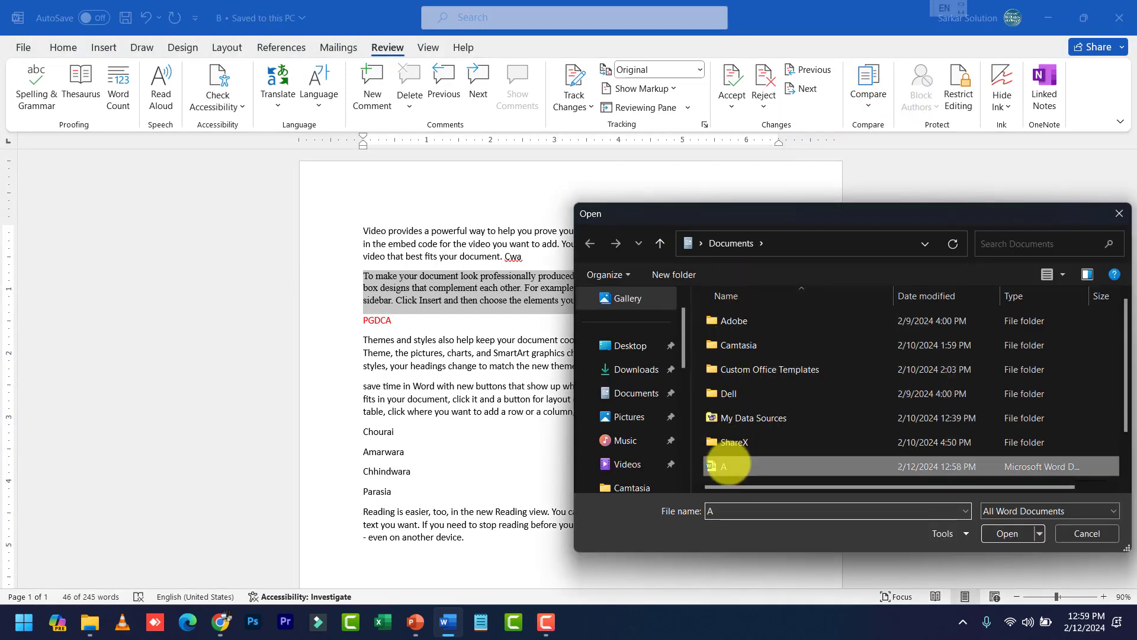
Choose B as the revised document and run the comparison
left_click(1020, 280)
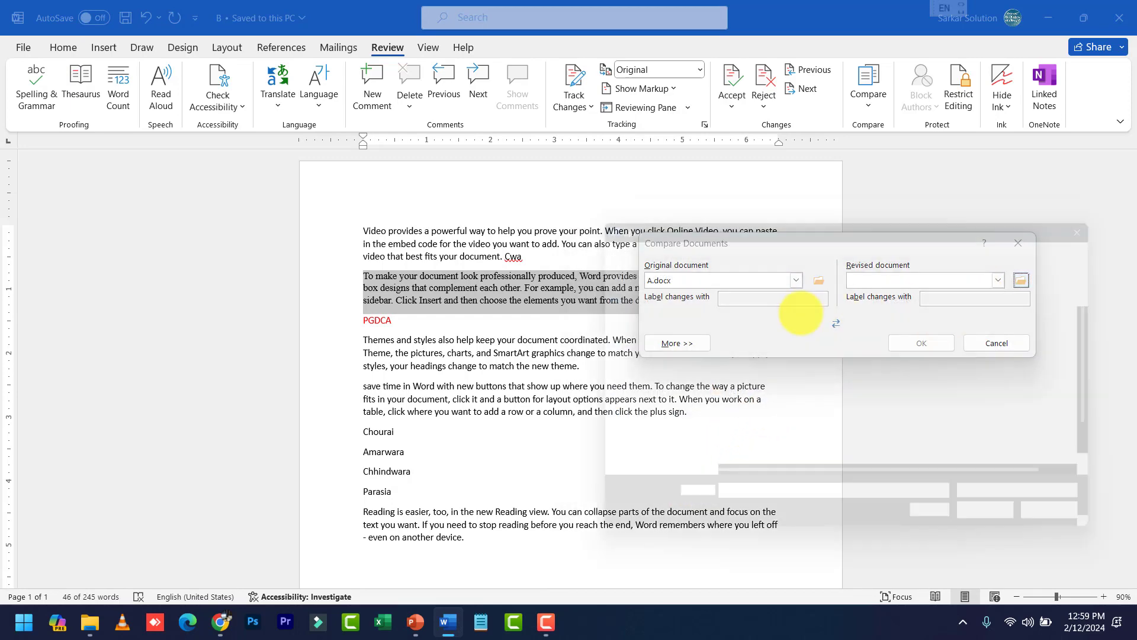
scroll(775, 325, "down", 2)
left_click(725, 445)
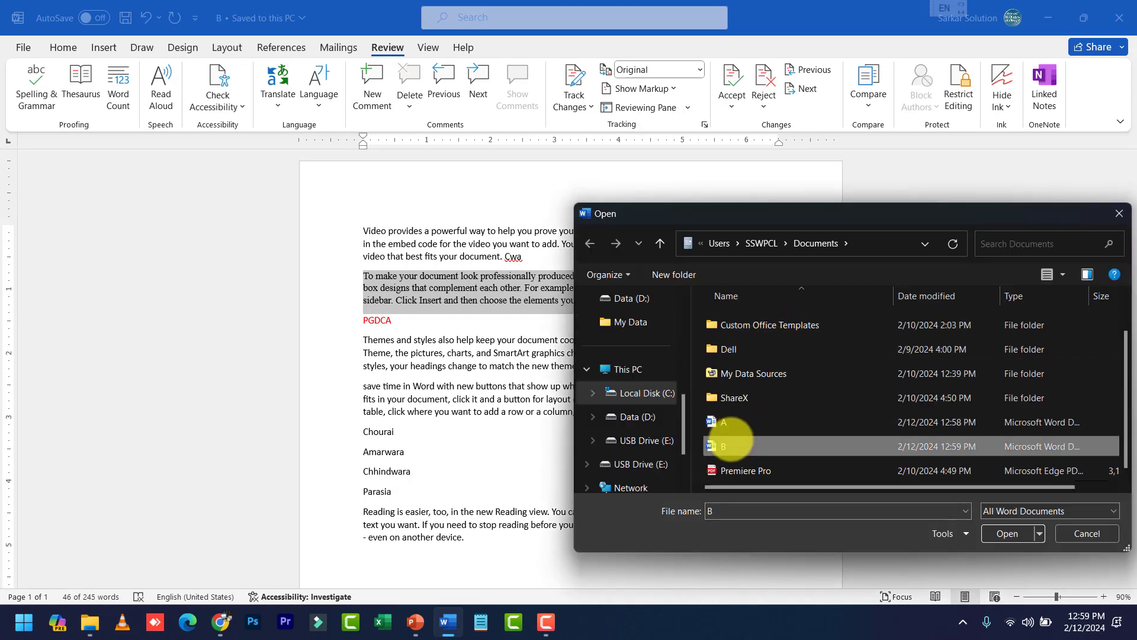
left_click(1005, 532)
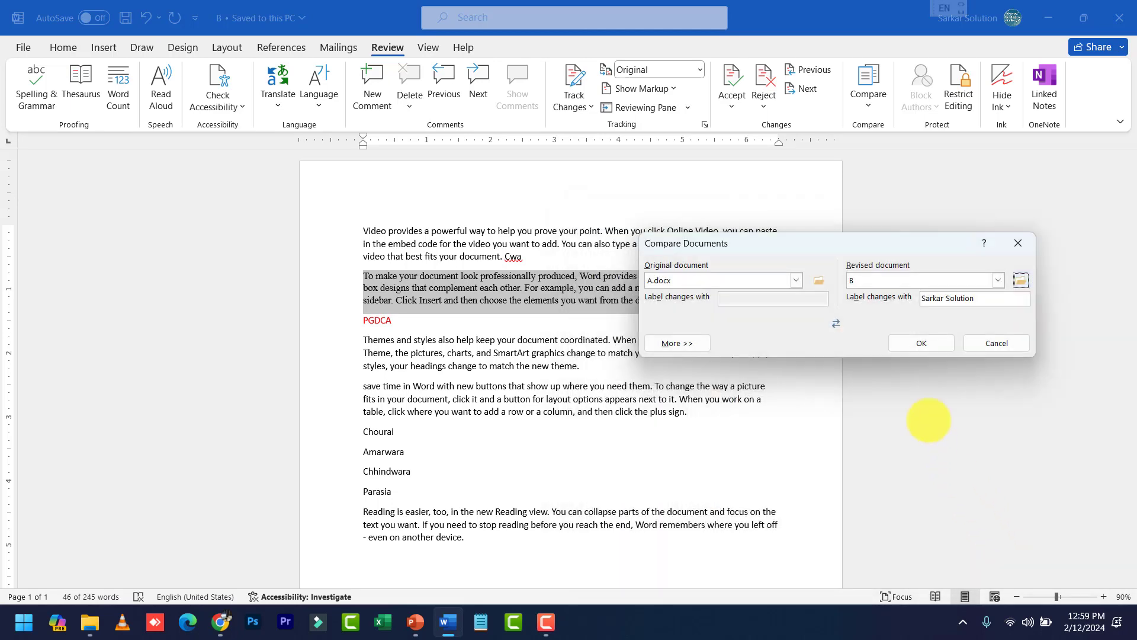
left_click(922, 343)
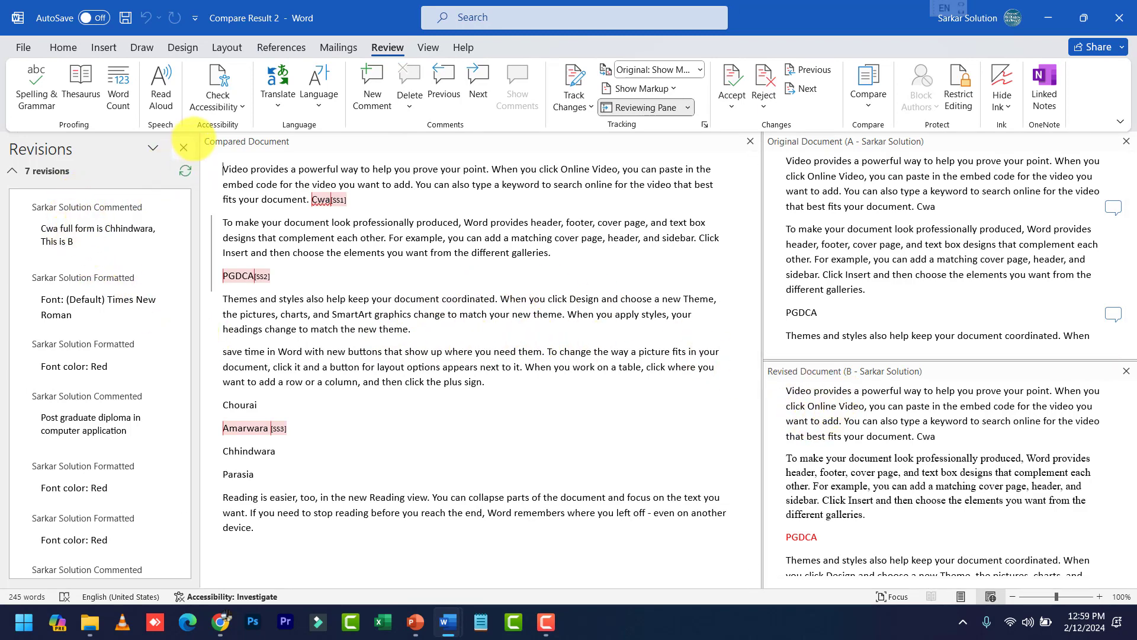
Close the Revisions pane and scroll through the compared source documents
left_click(183, 148)
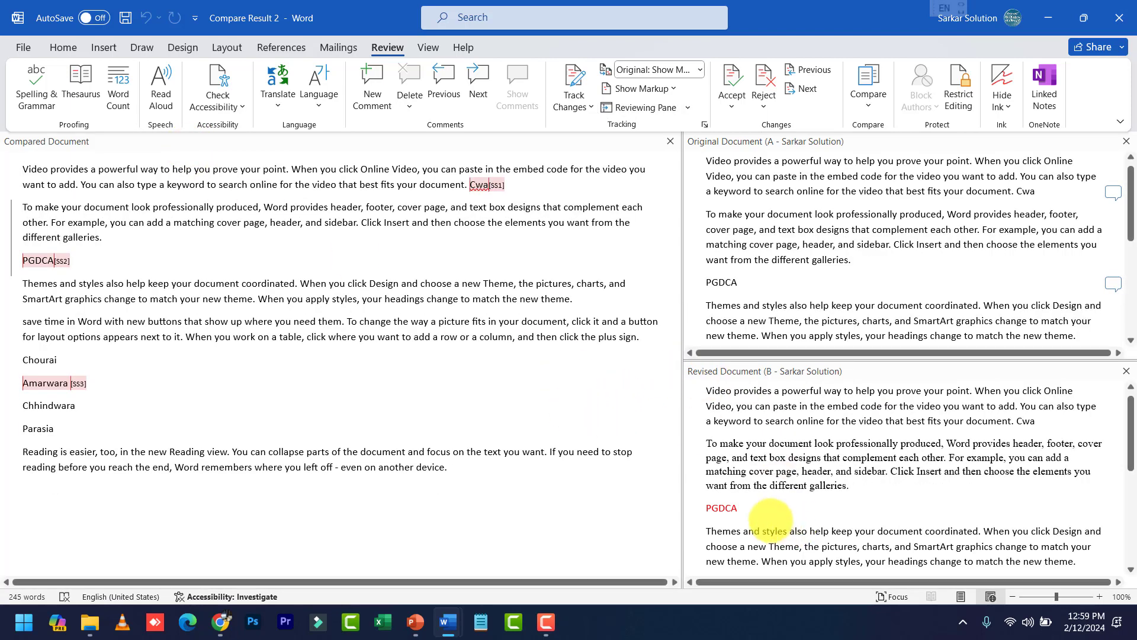
scroll(771, 520, "up", 1)
scroll(802, 389, "down", 5)
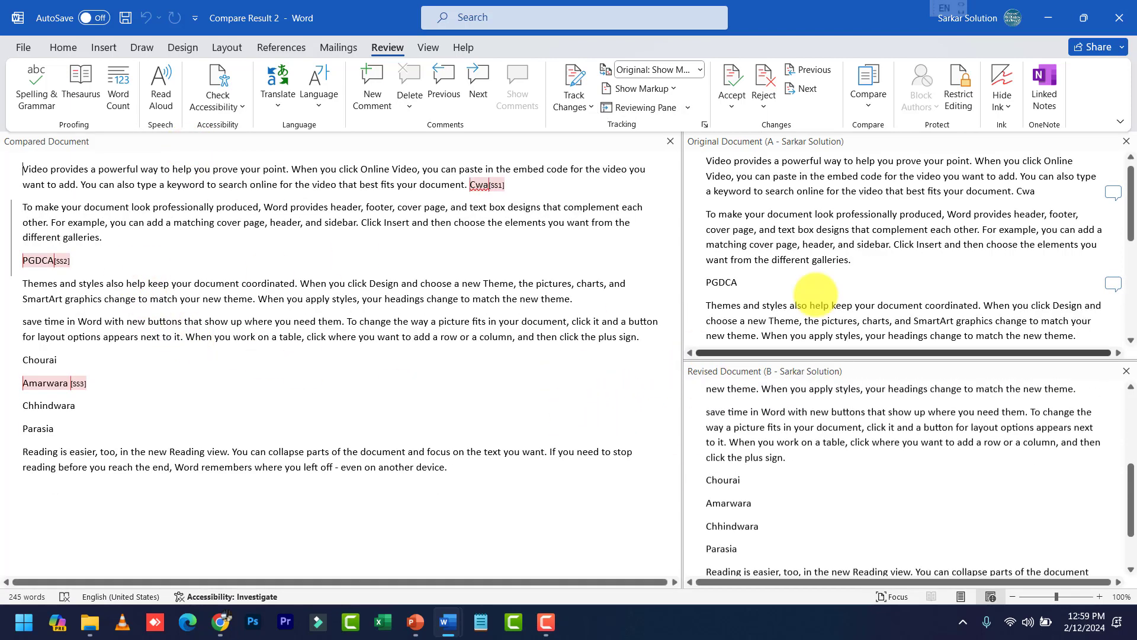
scroll(837, 233, "up", 2)
scroll(836, 233, "up", 3)
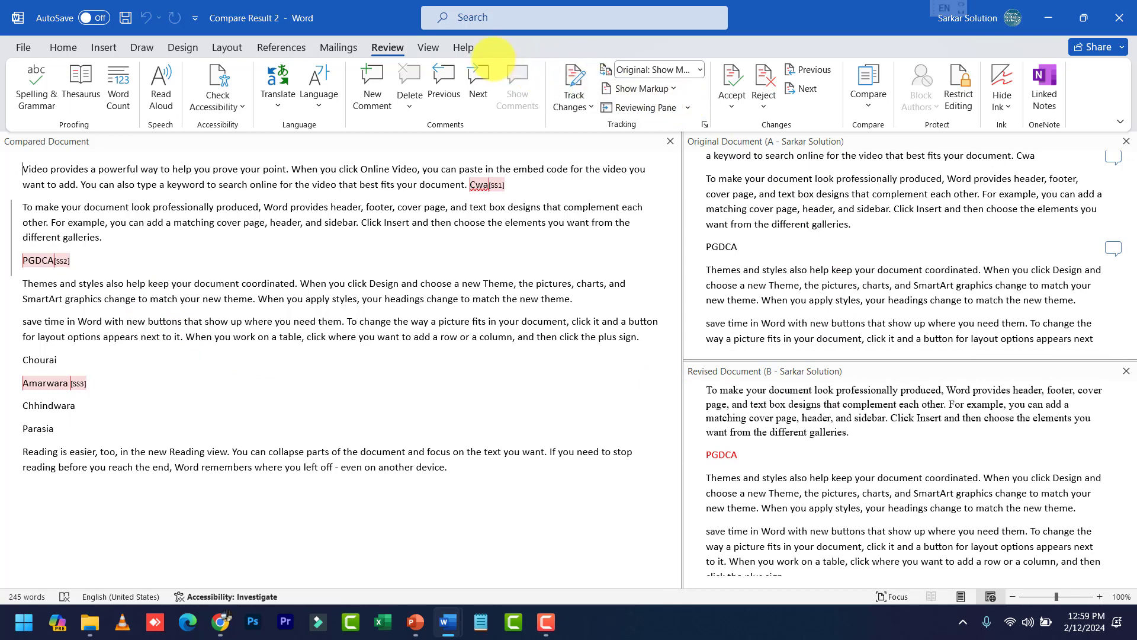
Hide the side-by-side source documents and add empty paragraphs after the last line
left_click(428, 47)
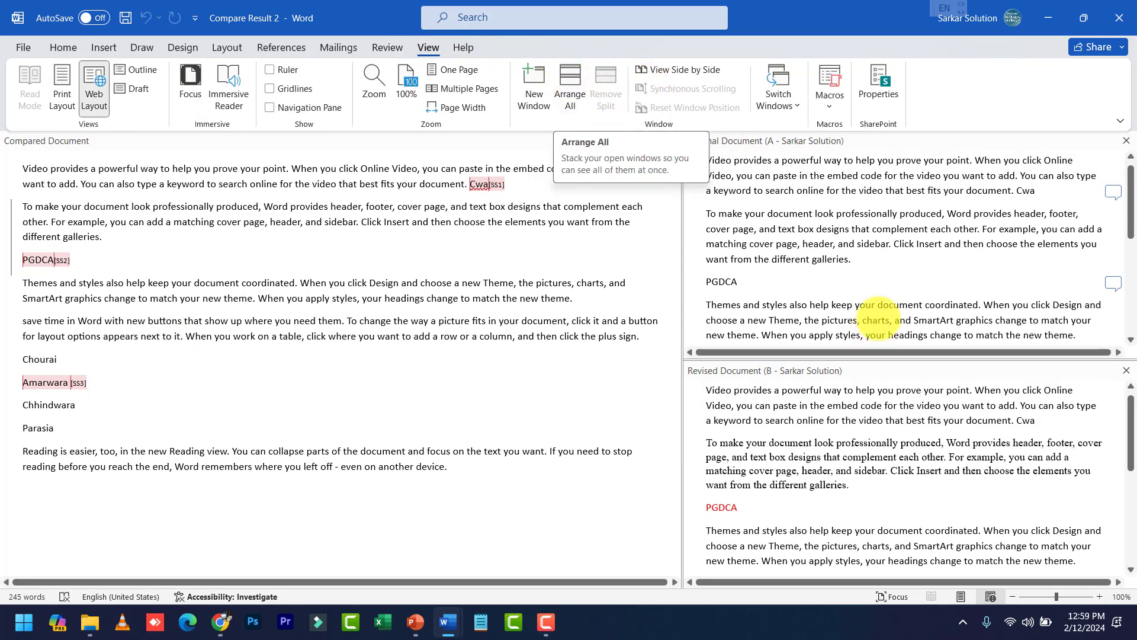
scroll(829, 296, "down", 5)
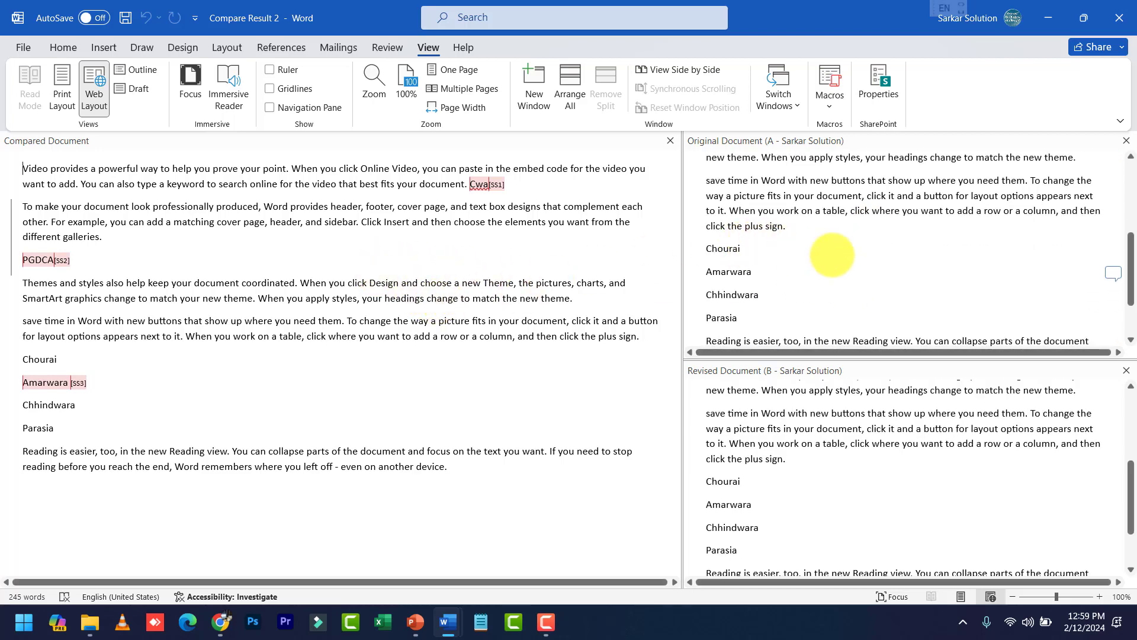
left_click(670, 141)
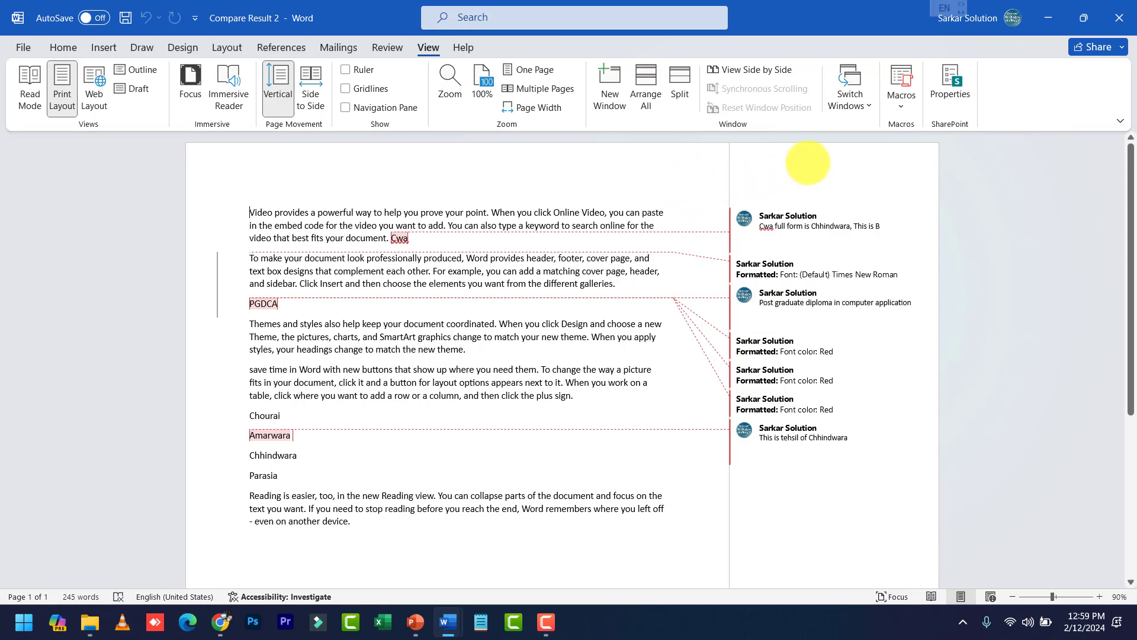
left_click(386, 48)
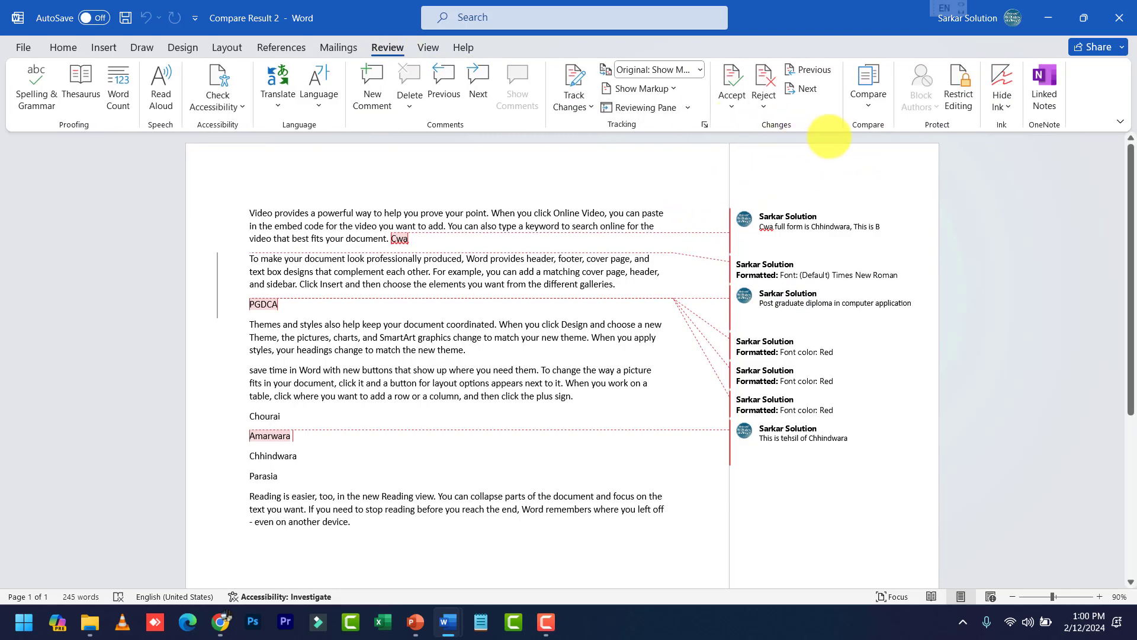
left_click(868, 89)
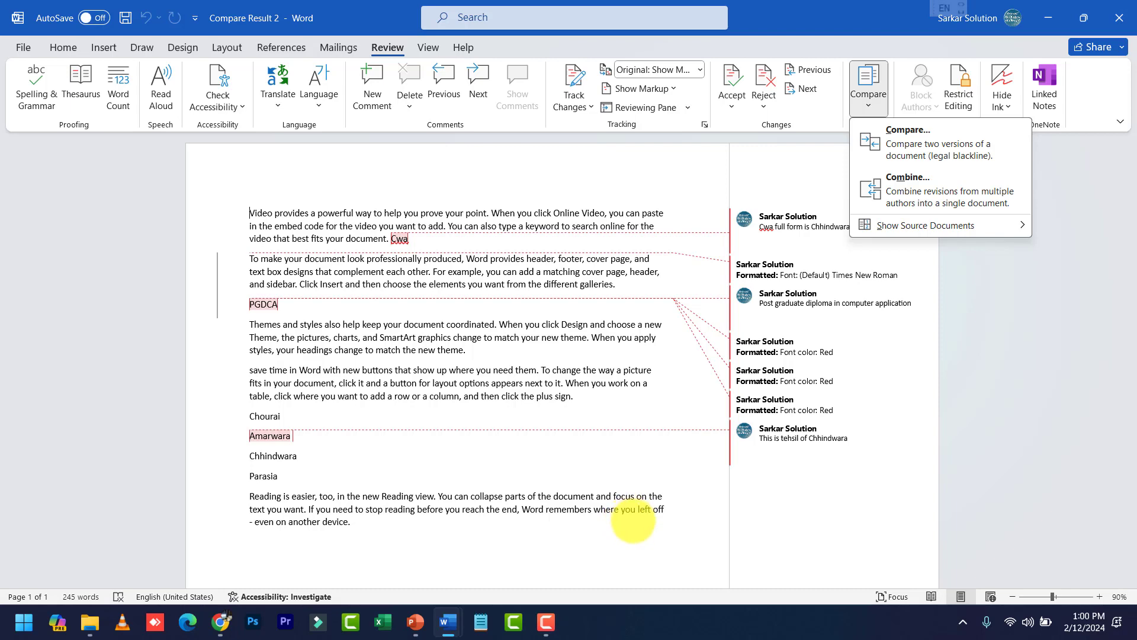
scroll(415, 470, "down", 3)
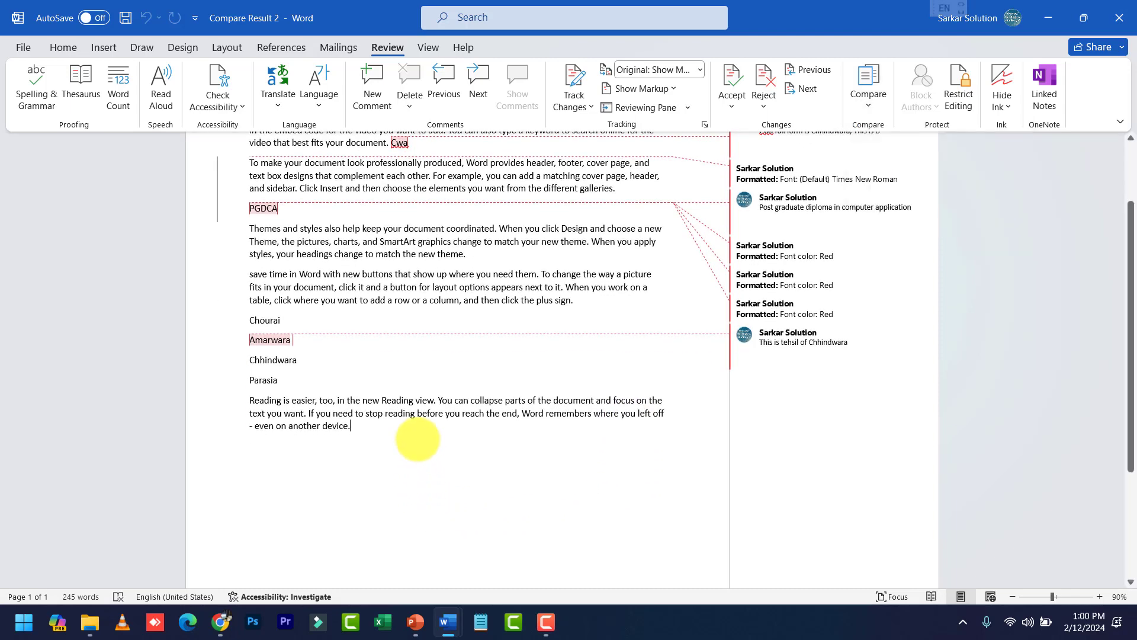
key("Return")
key("Return")
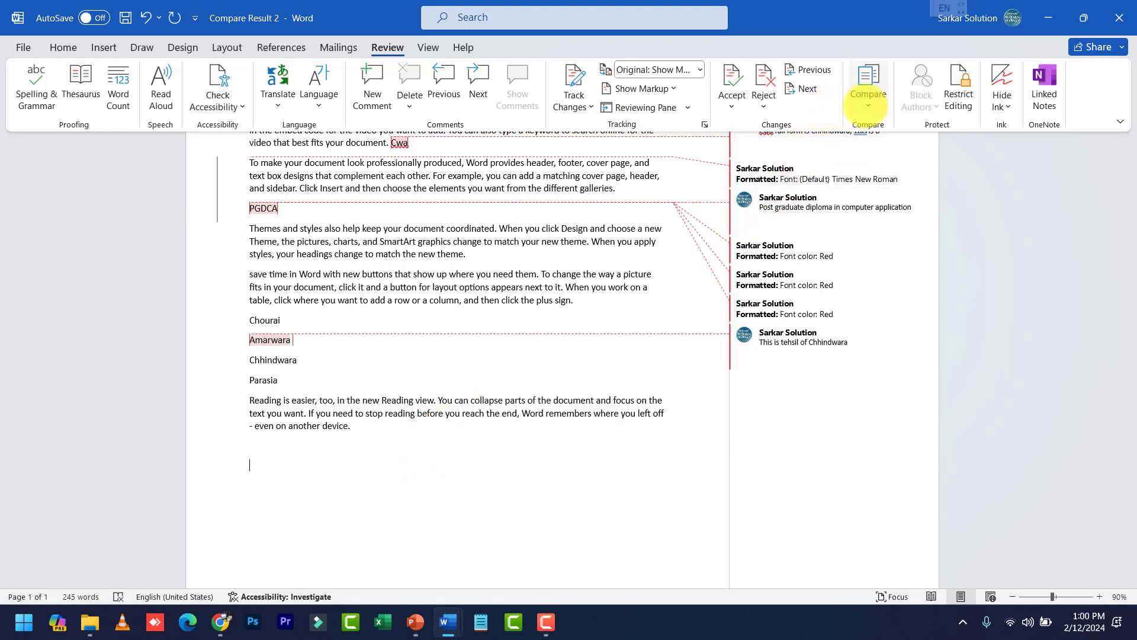
Combine the original and revised documents into a new Document2 with Compare > Combine
left_click(869, 102)
left_click(879, 174)
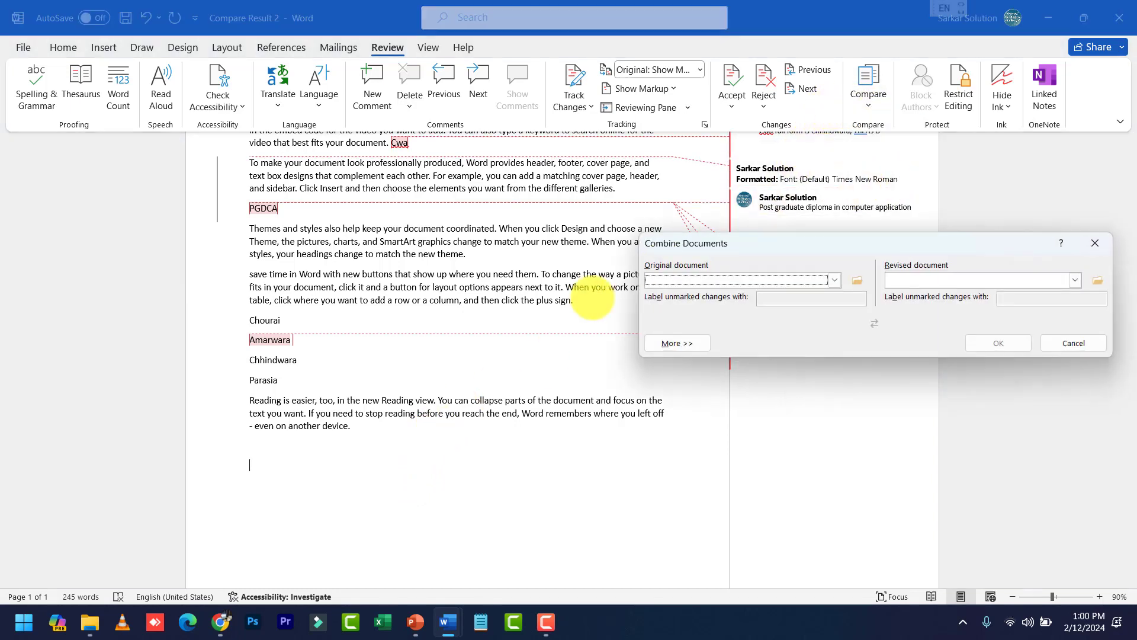
left_click(833, 280)
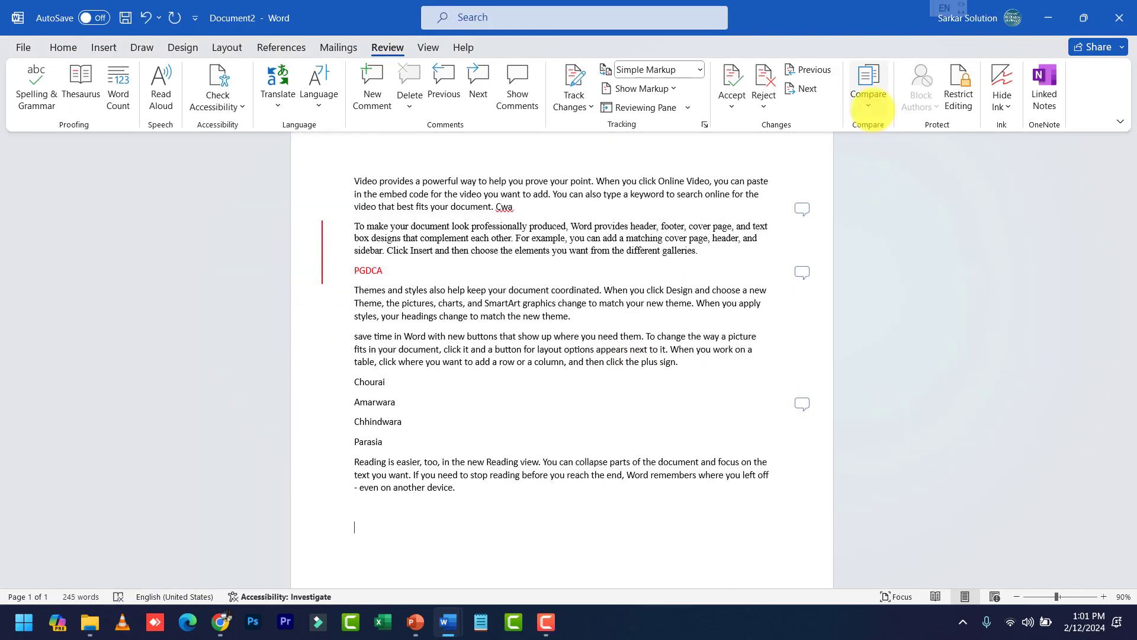
left_click(868, 107)
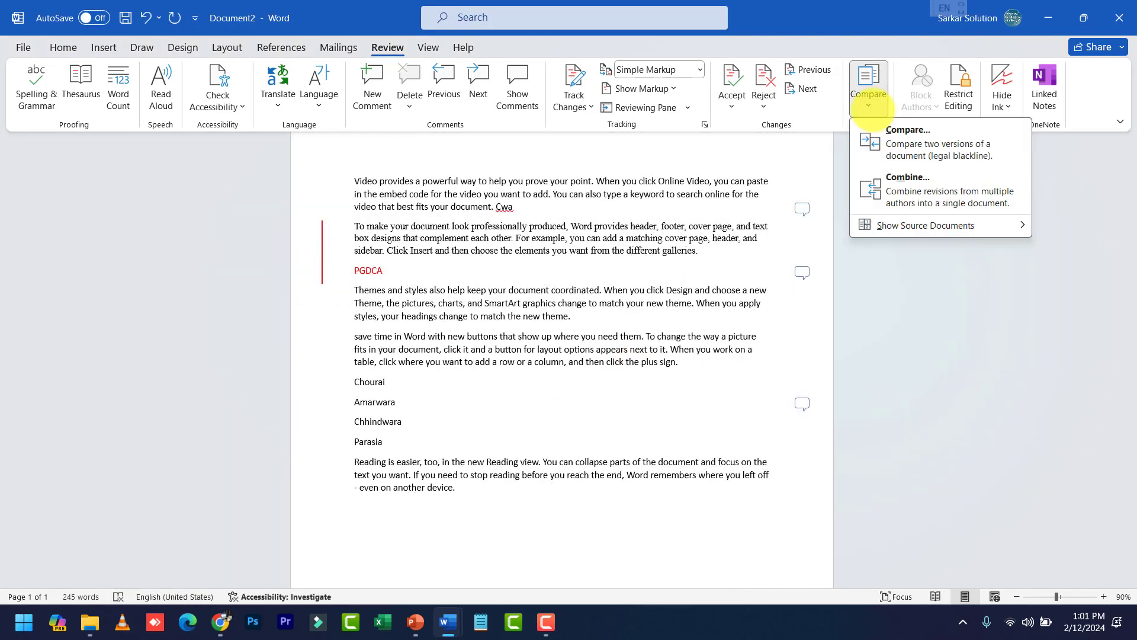
left_click(869, 89)
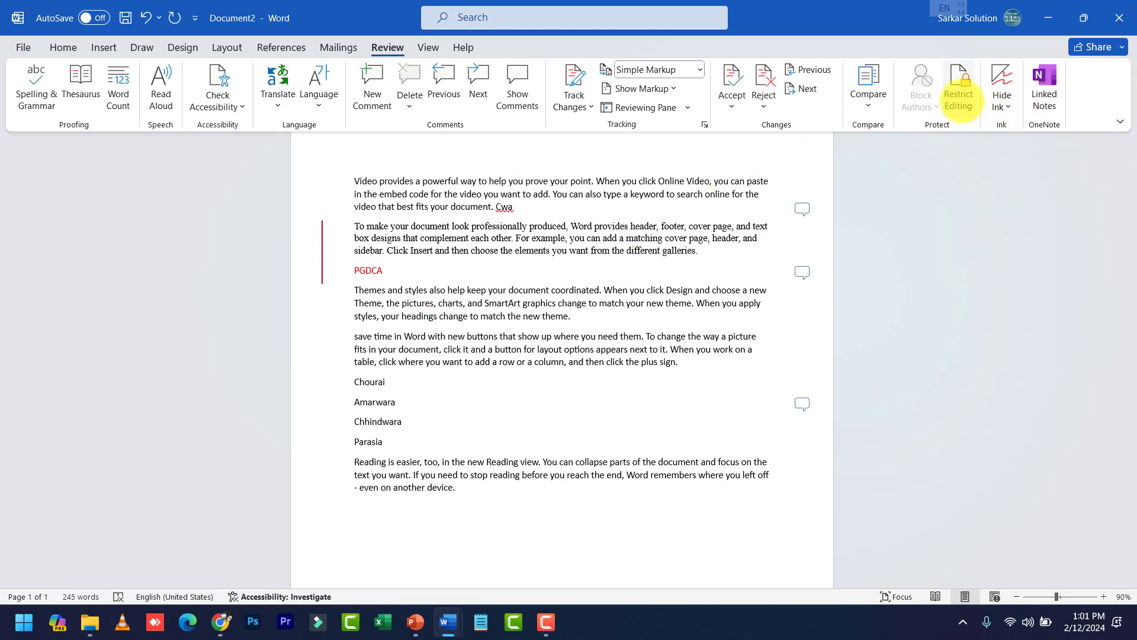
In Restrict Editing, limit formatting to selected styles and allow only No changes (Read only)
left_click(958, 95)
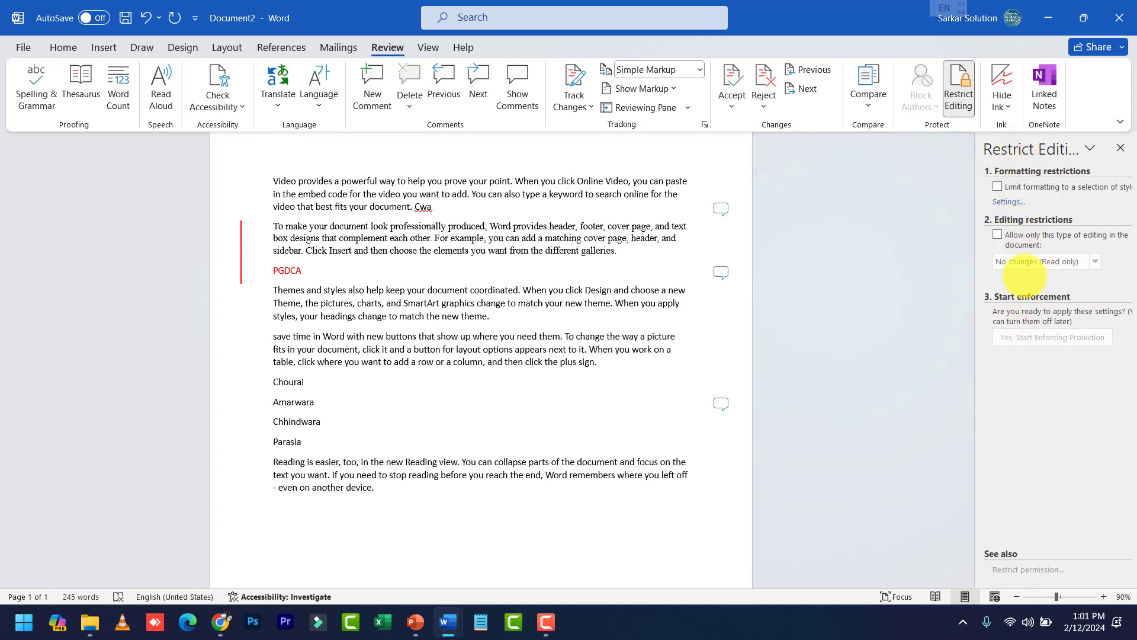
left_click(1006, 189)
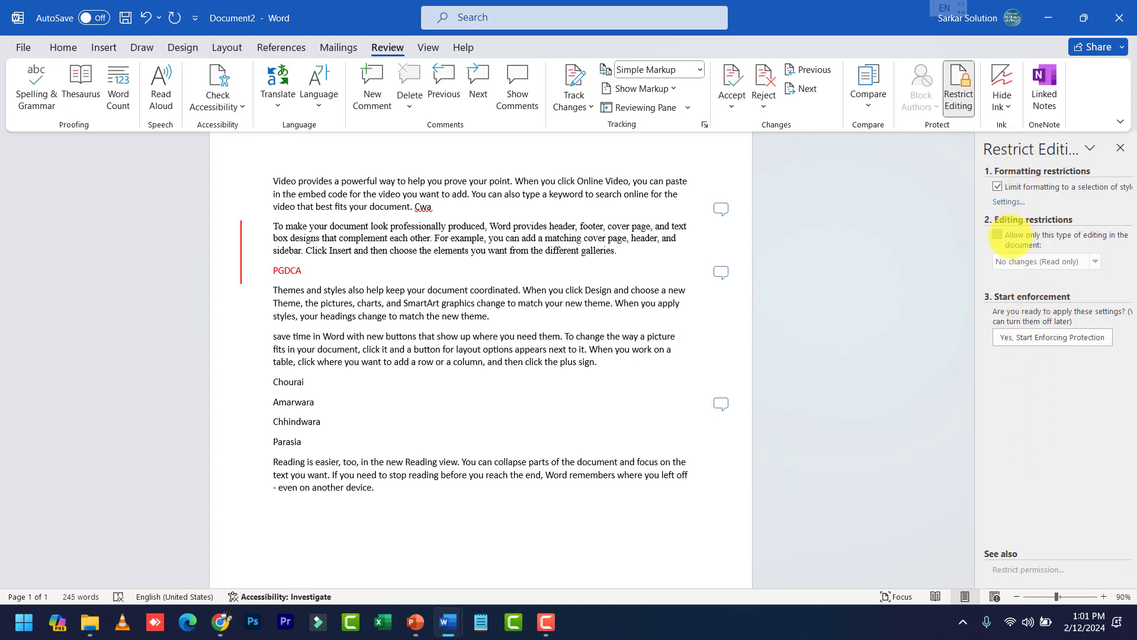
left_click(1000, 243)
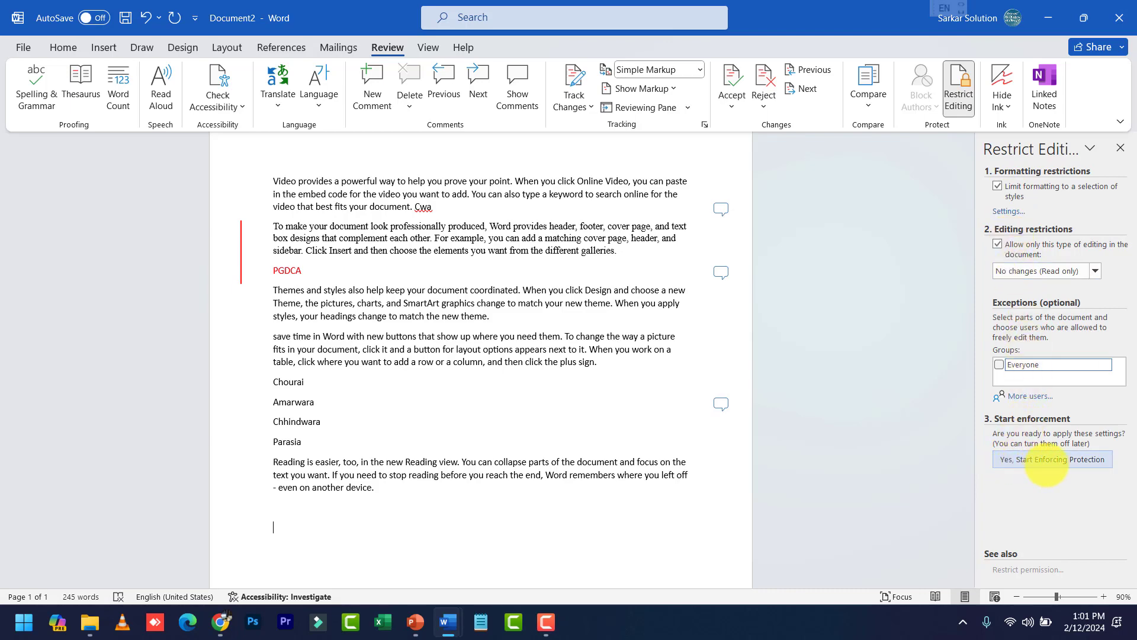
Enforce read-only protection on Document2 with a confirmed password
left_click(1047, 460)
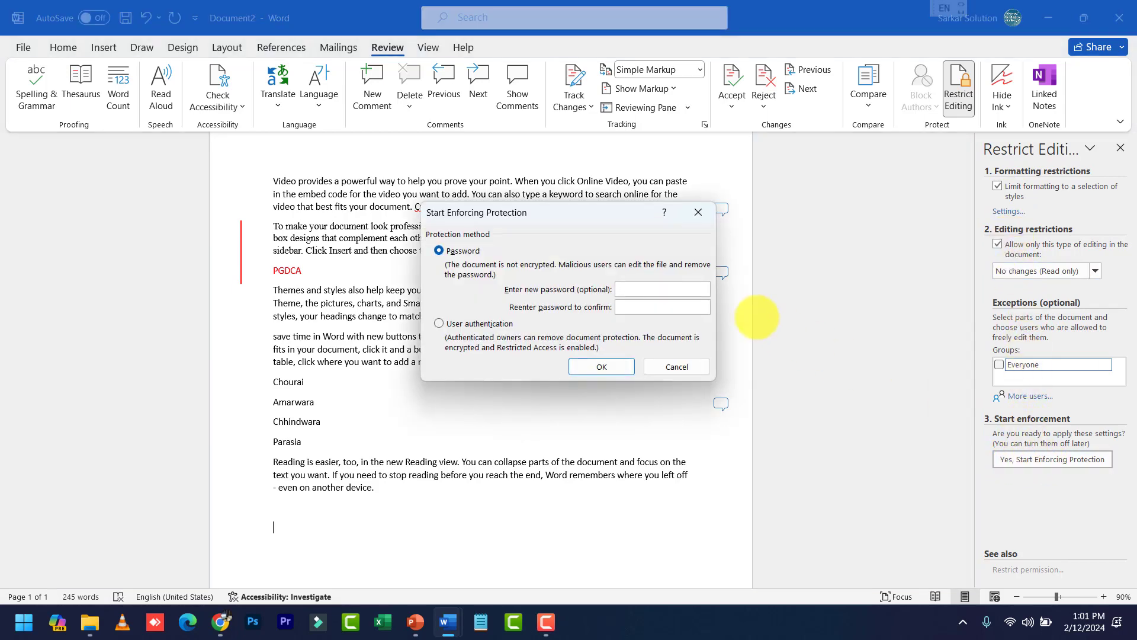
type("1")
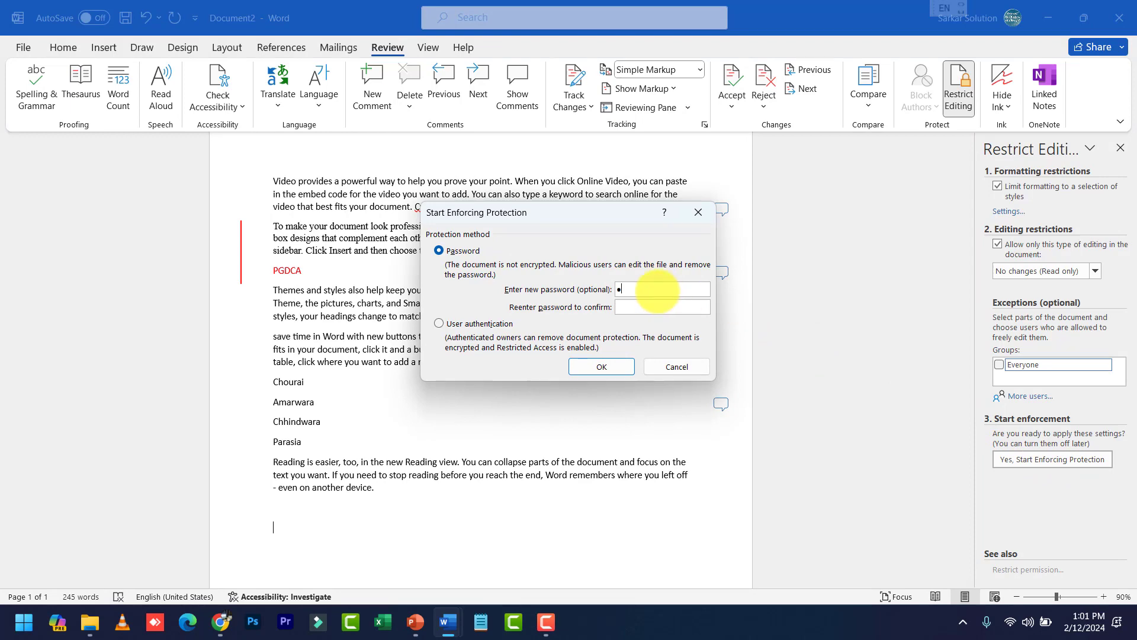
type("23")
key("Tab")
type("123")
left_click(600, 366)
Try editing the locked text, then stop protection by entering the password
left_click(543, 362)
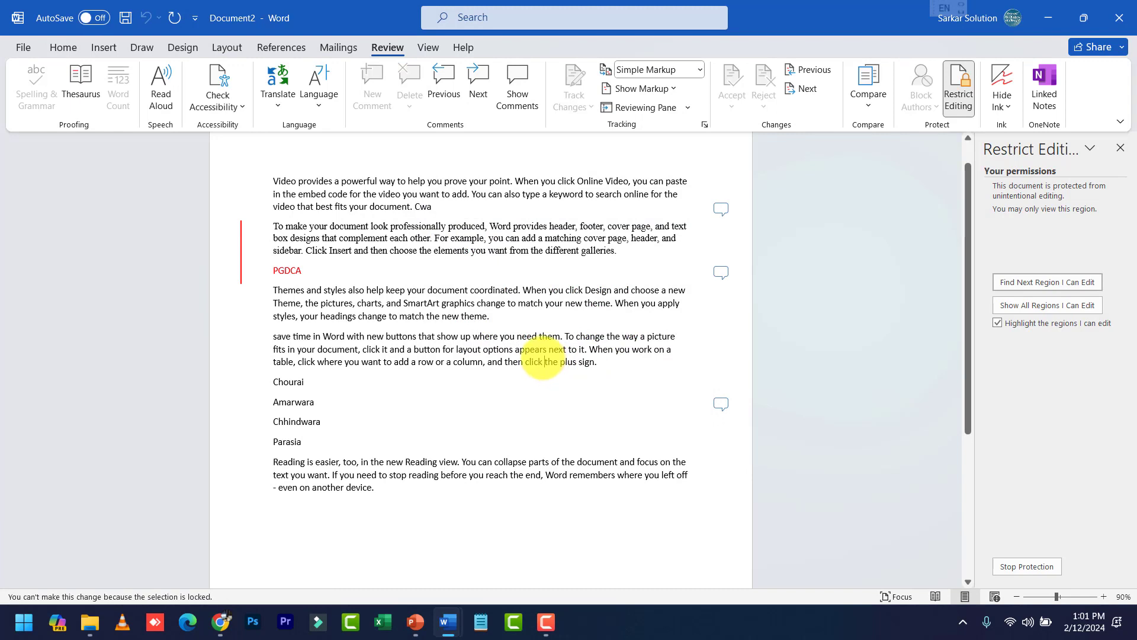
left_click(450, 206)
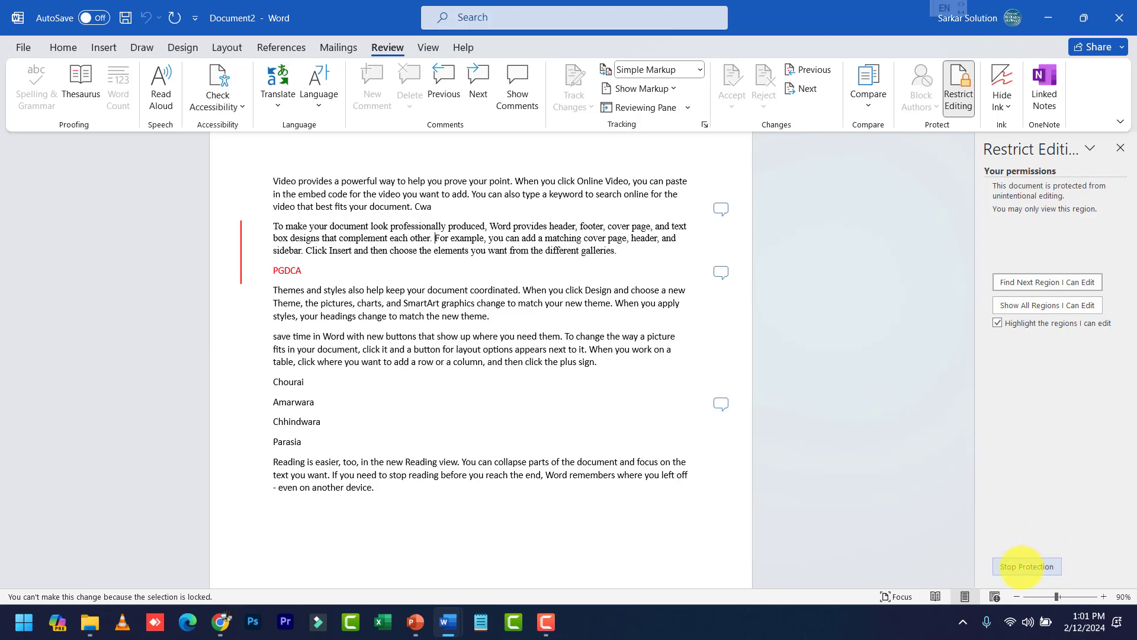
left_click(1026, 566)
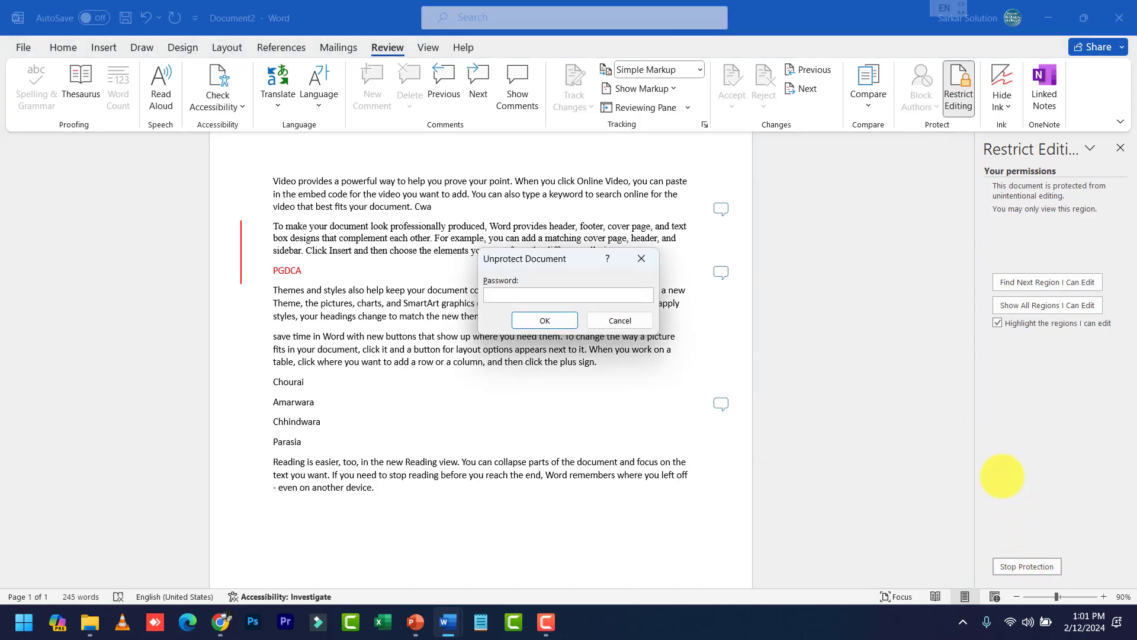
type("123")
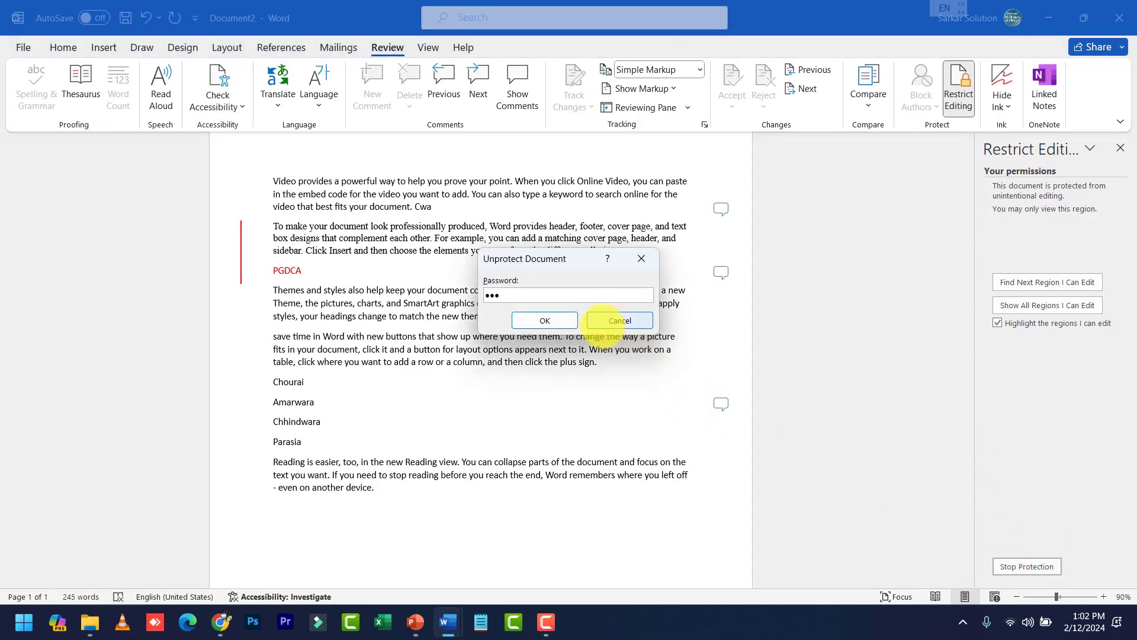
left_click(569, 318)
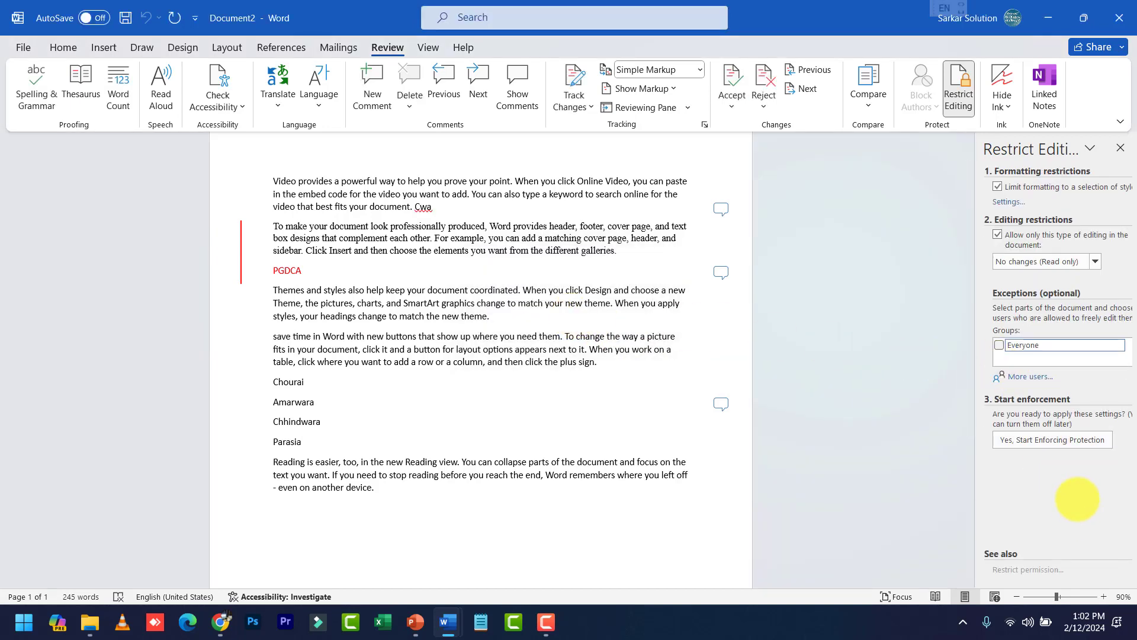